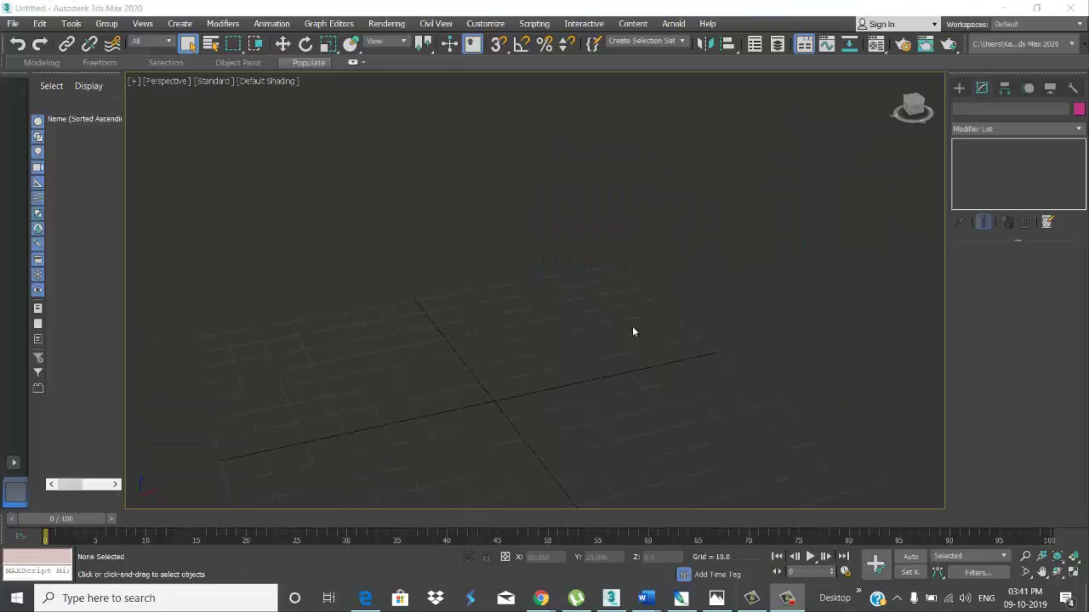
Step: Show the Standard Primitives object types under the Create panel's Geometry category
click(958, 89)
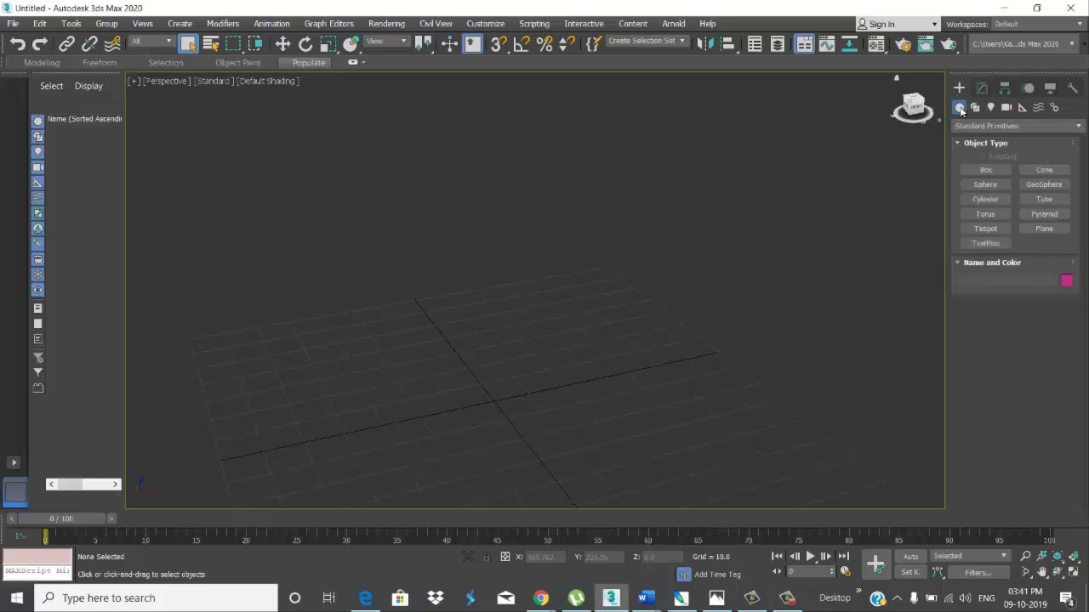
click(960, 110)
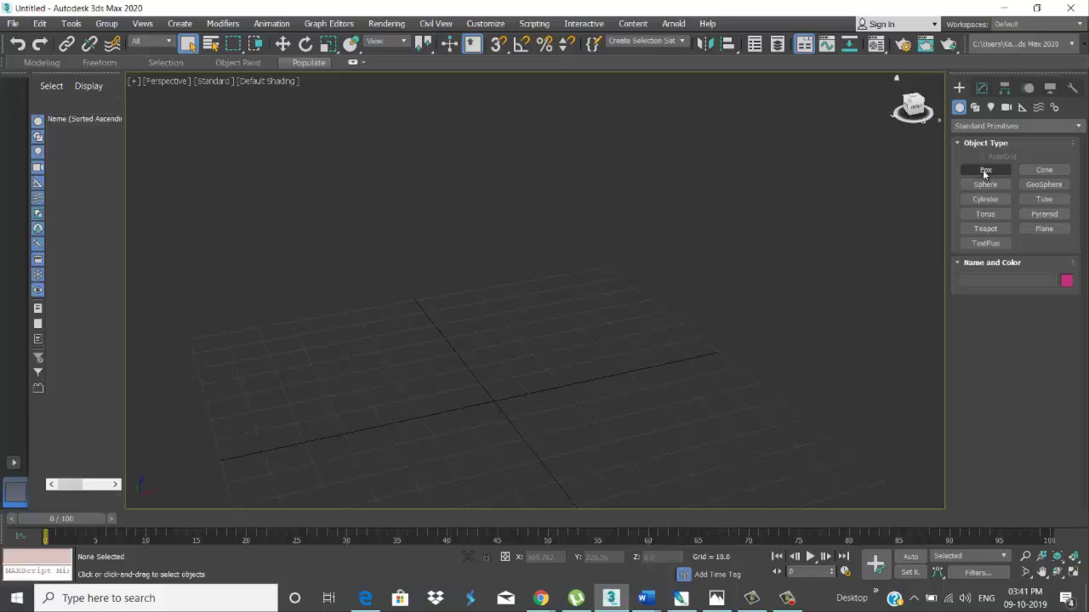
Step: Draw a wide, low tube ring, Tube001, at the grid centre
click(985, 199)
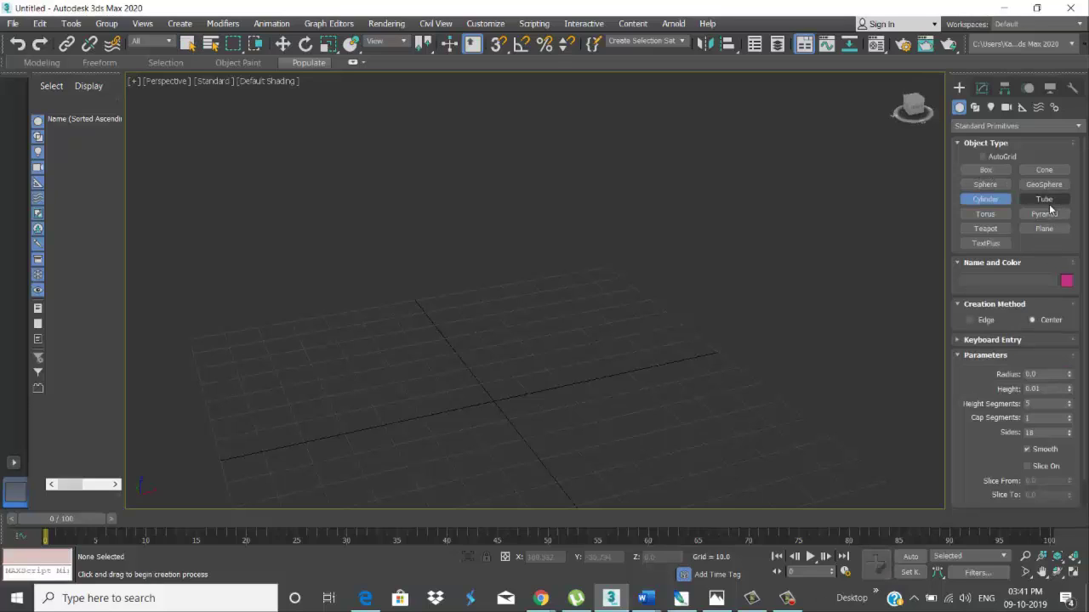
click(1046, 201)
drag(511, 380, 614, 464)
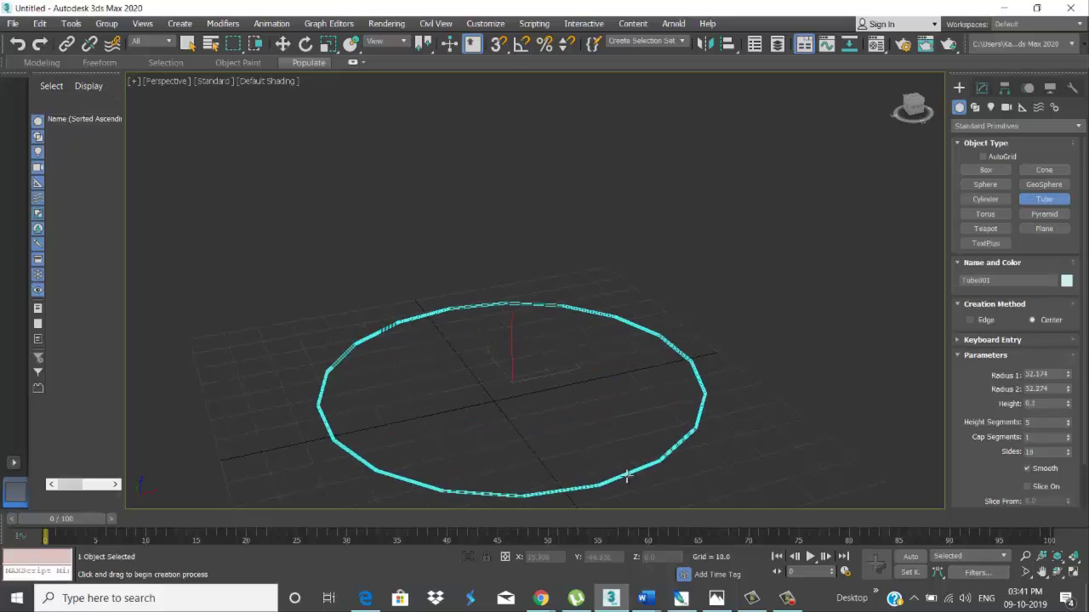
click(612, 449)
click(615, 420)
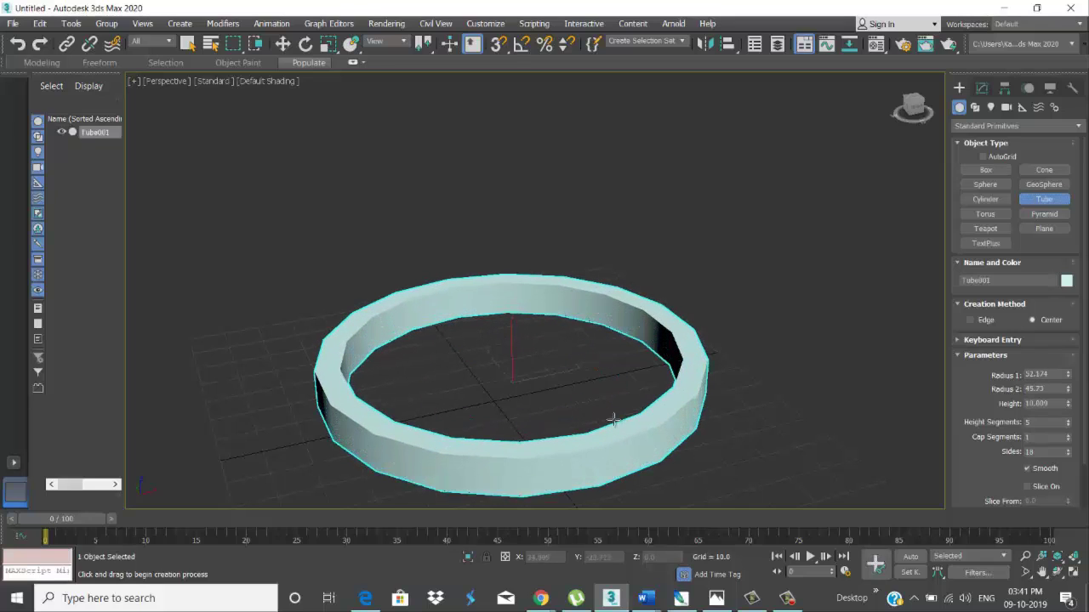
Step: Adjust Tube001's height segments and raise its Sides to 49 for a smoother ring
click(981, 87)
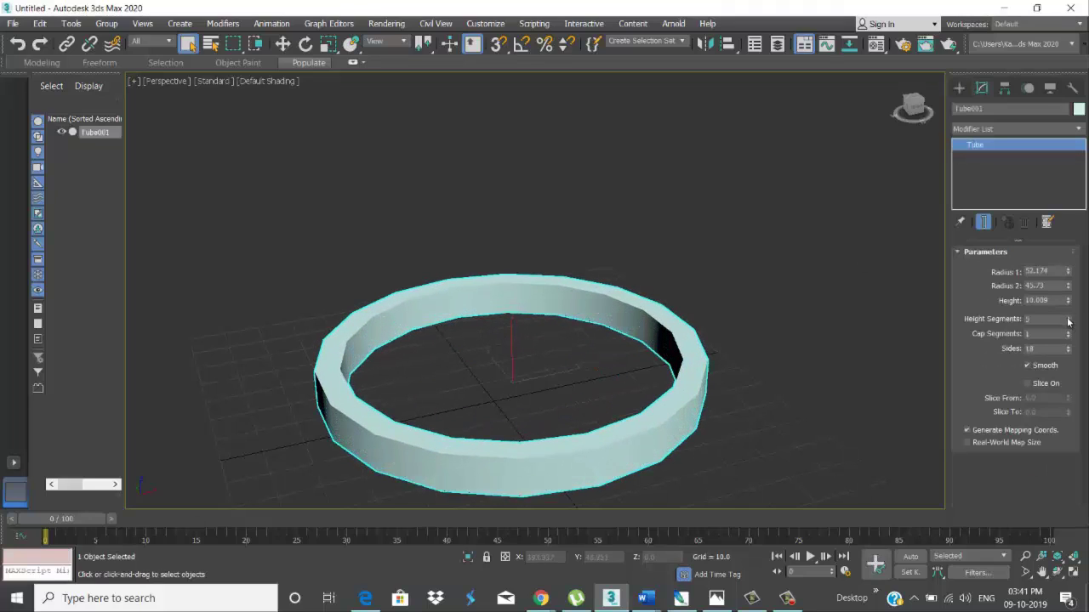
drag(1069, 301, 1067, 289)
drag(1067, 349, 1068, 336)
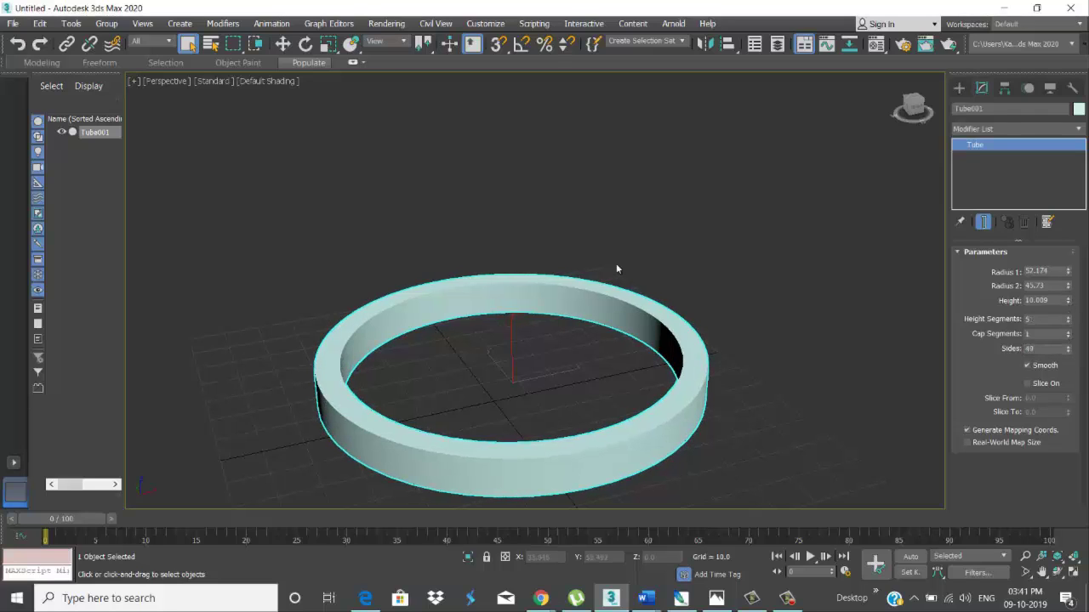
scroll(484, 310, down, 3)
click(959, 88)
Step: Create a thin box bar across the ring in Top view
click(986, 170)
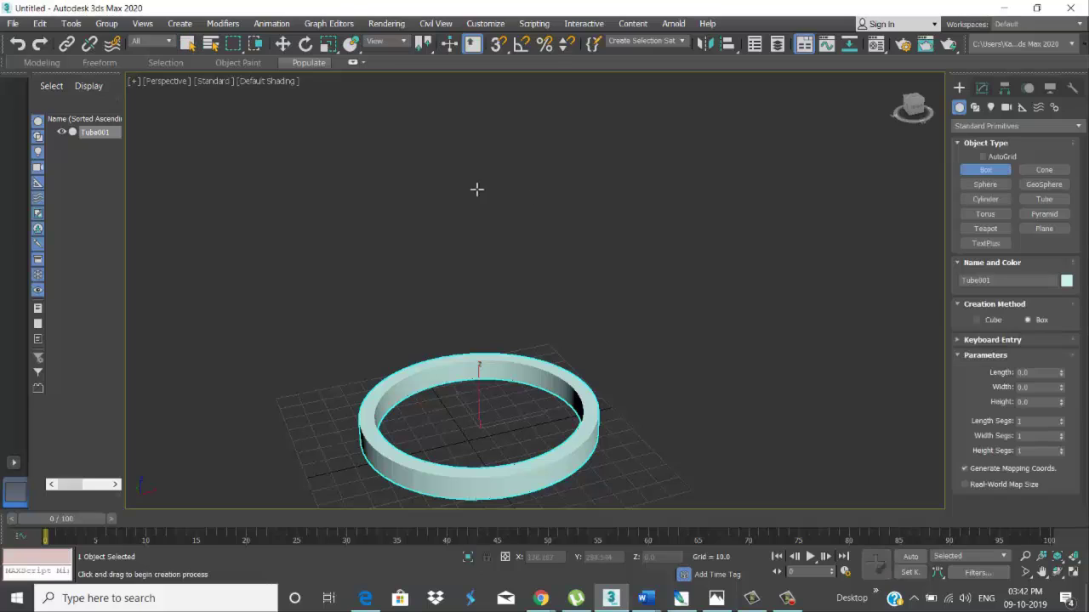
key(t)
scroll(548, 328, up, 4)
drag(562, 210, 569, 438)
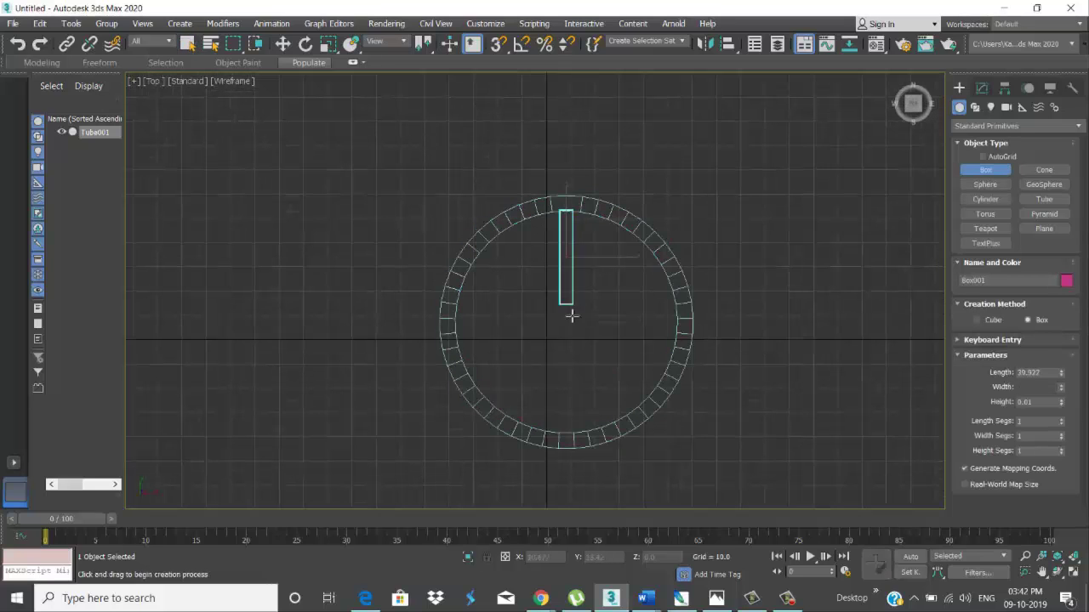
click(569, 438)
right_click(439, 97)
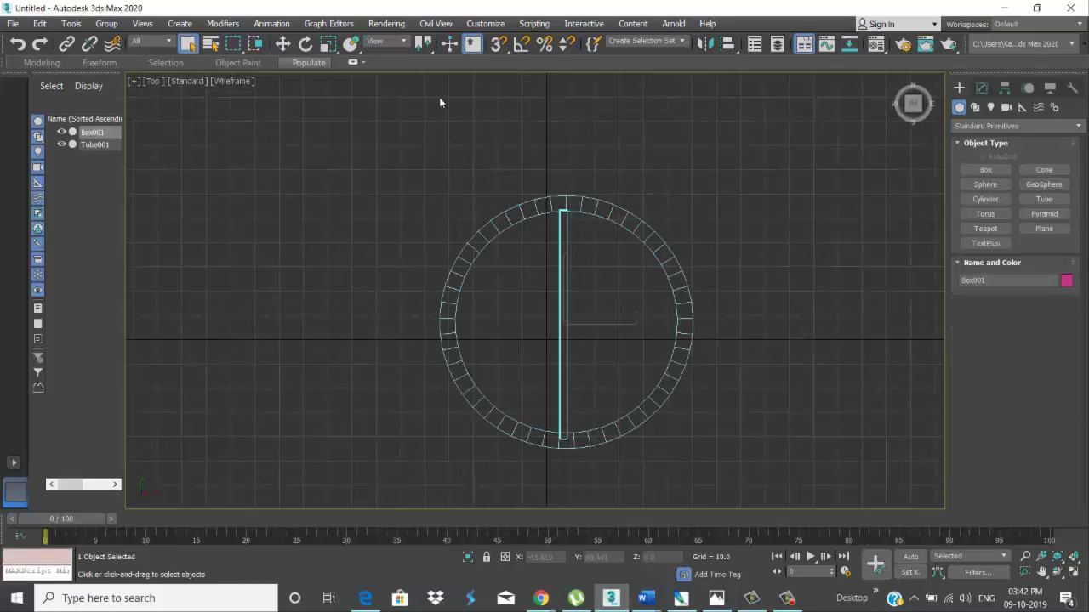
key(p)
scroll(501, 412, down, 5)
Step: Rotate-clone the thin box into spokes radiating around the ring
click(566, 333)
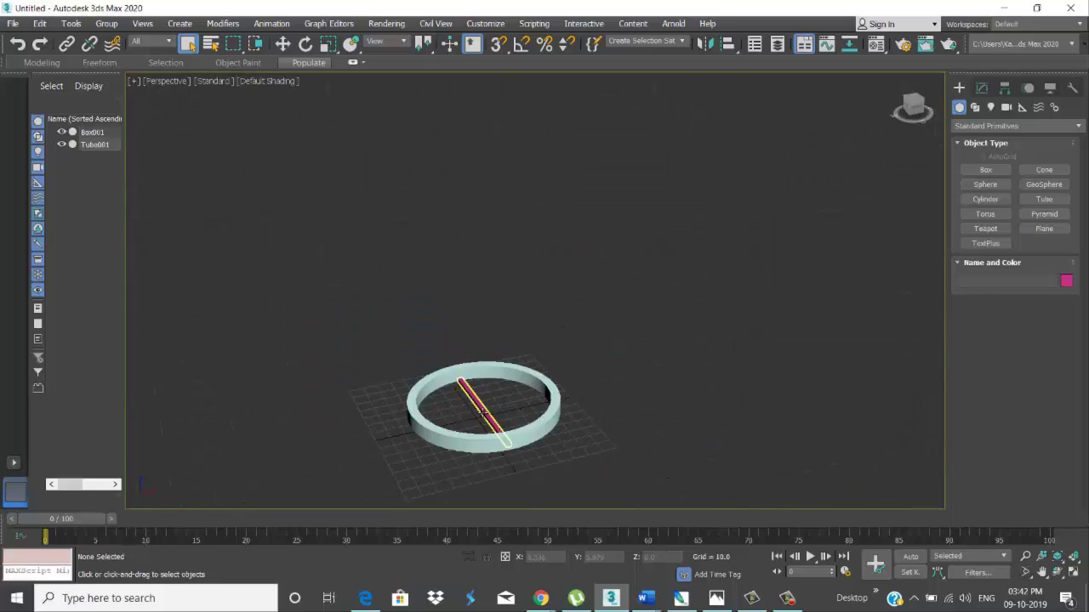
click(480, 400)
key(w)
middle_drag(511, 393, 493, 384)
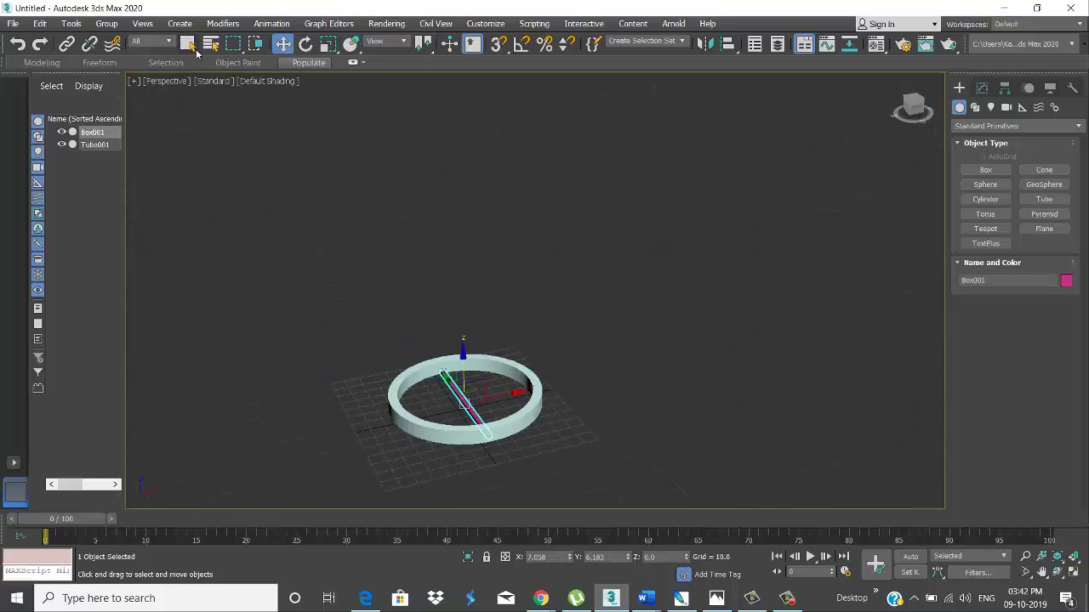
key(t)
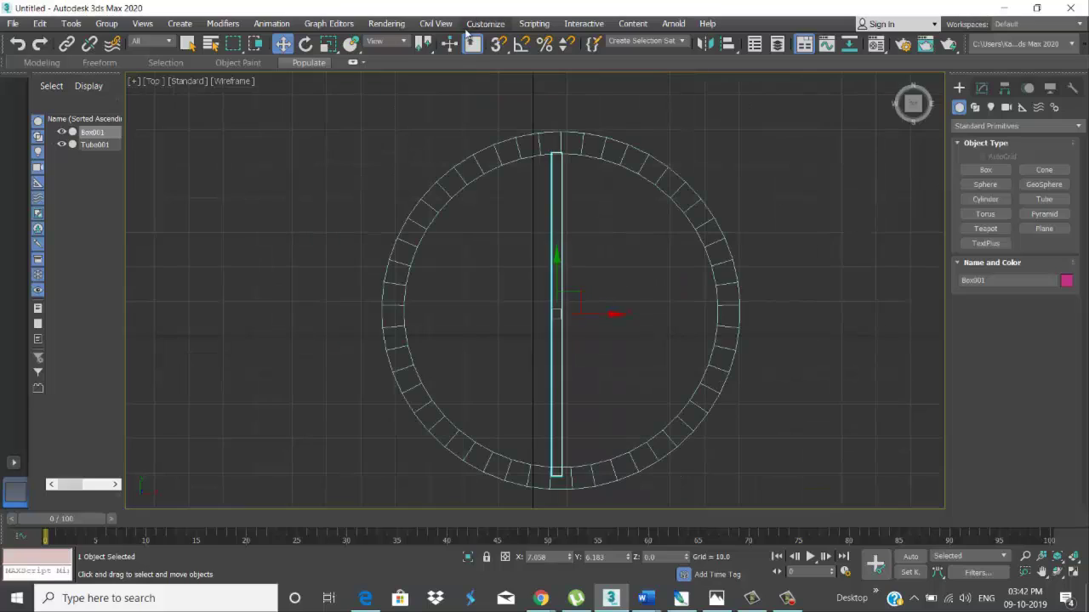
click(306, 45)
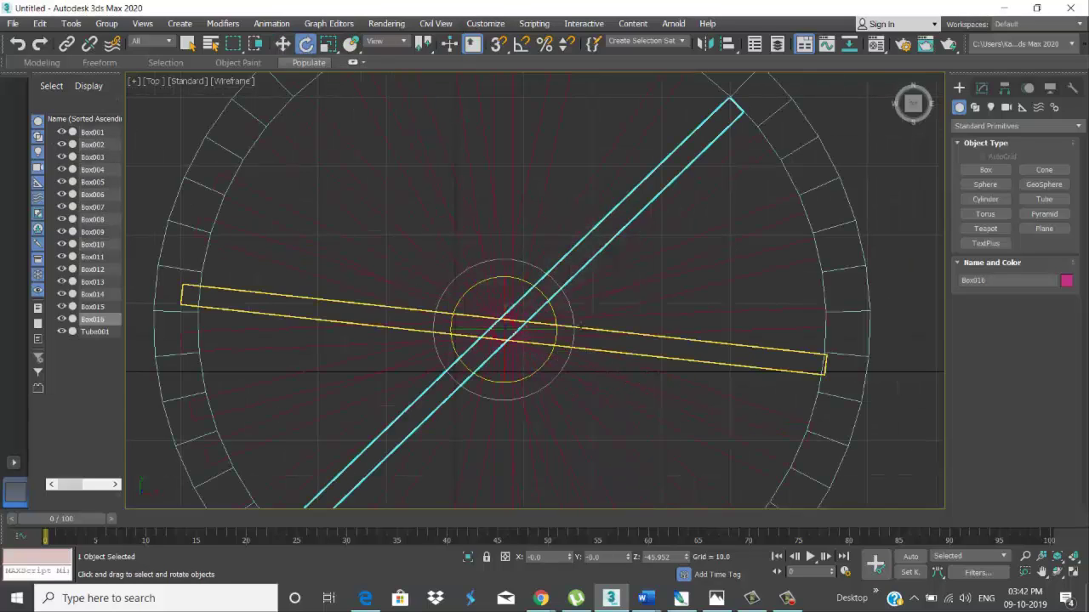
click(615, 245)
scroll(695, 297, down, 2)
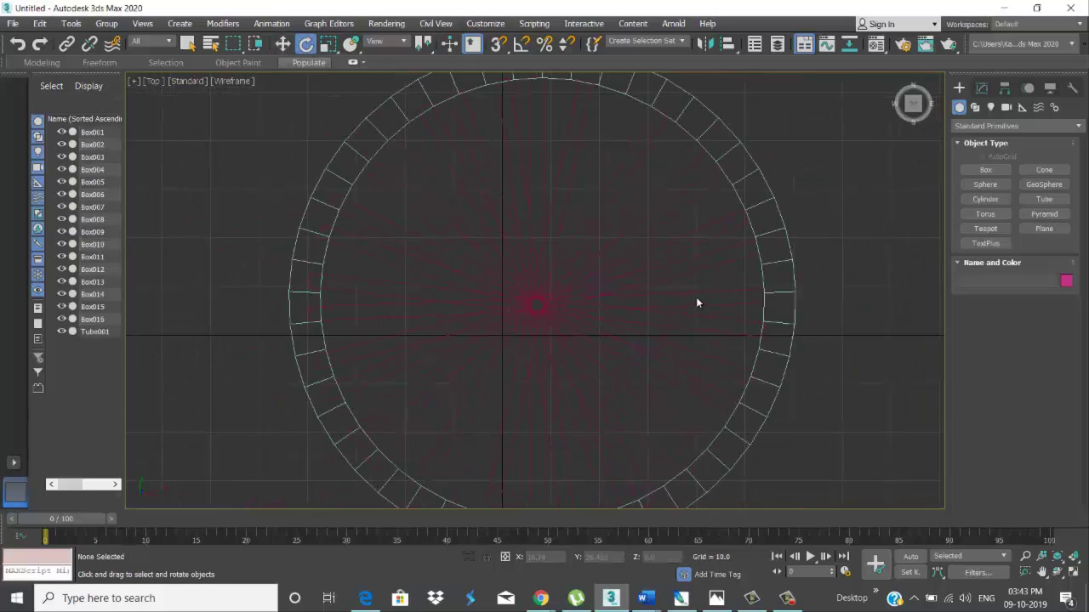
key(p)
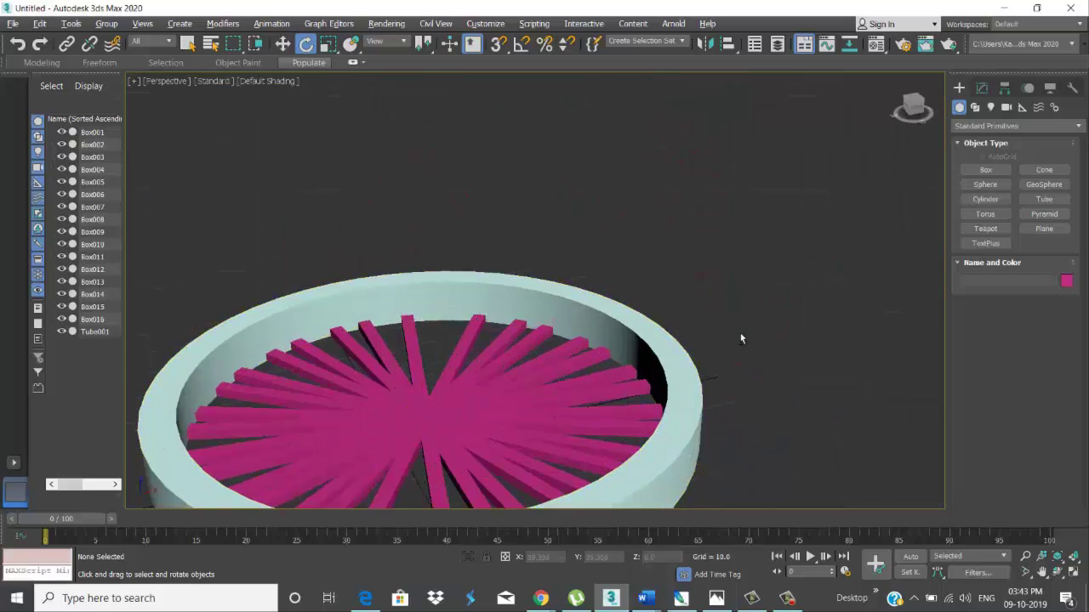
Step: Clone spoke Box008 once more as Box017 to fill the remaining gap
alt+middle_drag(741, 340, 634, 323)
scroll(635, 323, up, 3)
scroll(804, 370, down, 3)
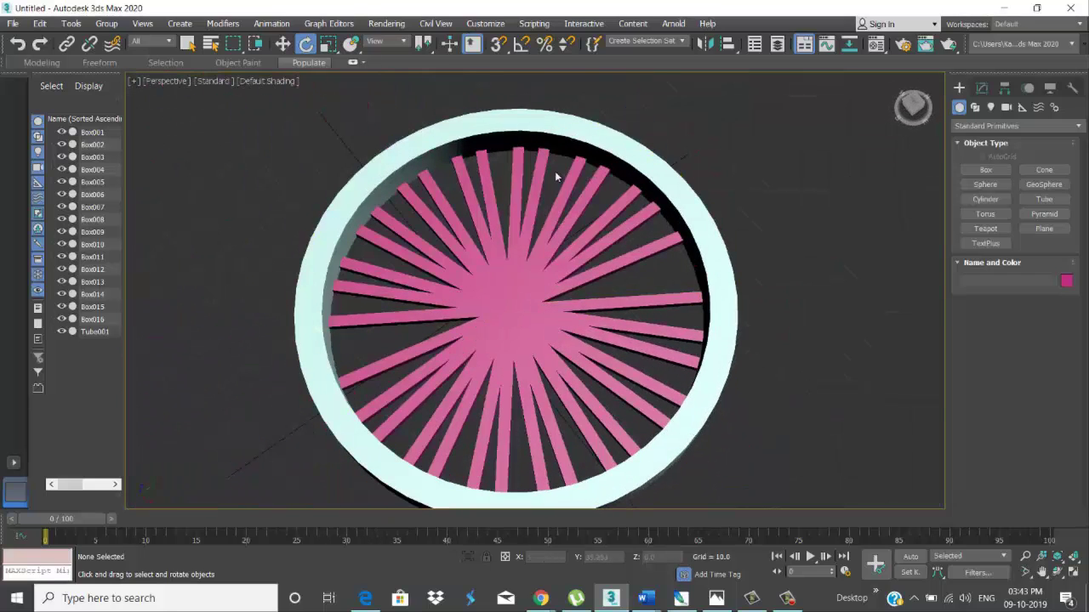
drag(590, 301, 590, 290)
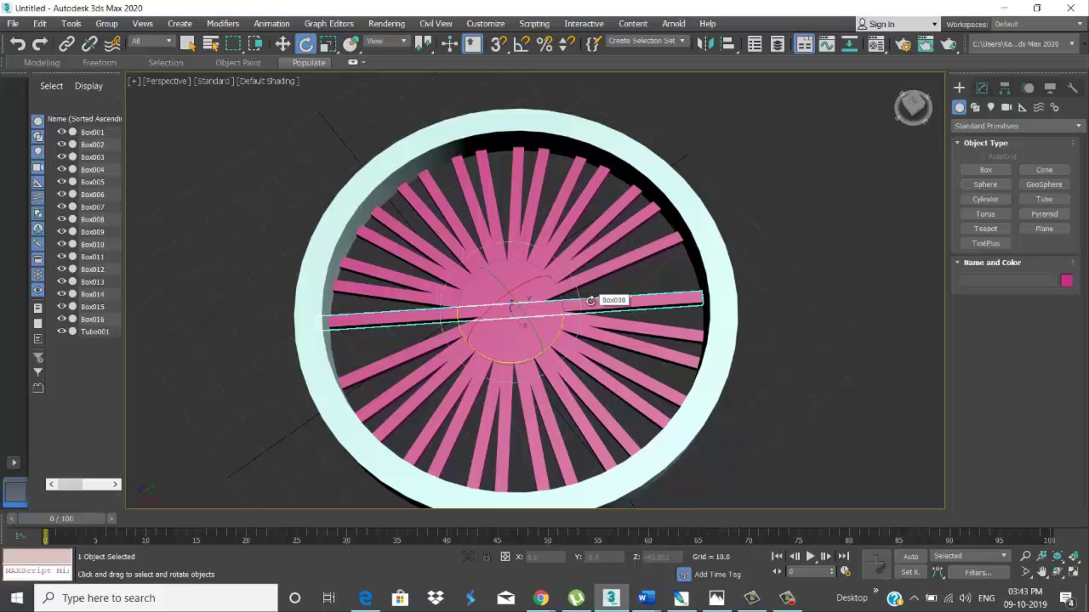
click(546, 357)
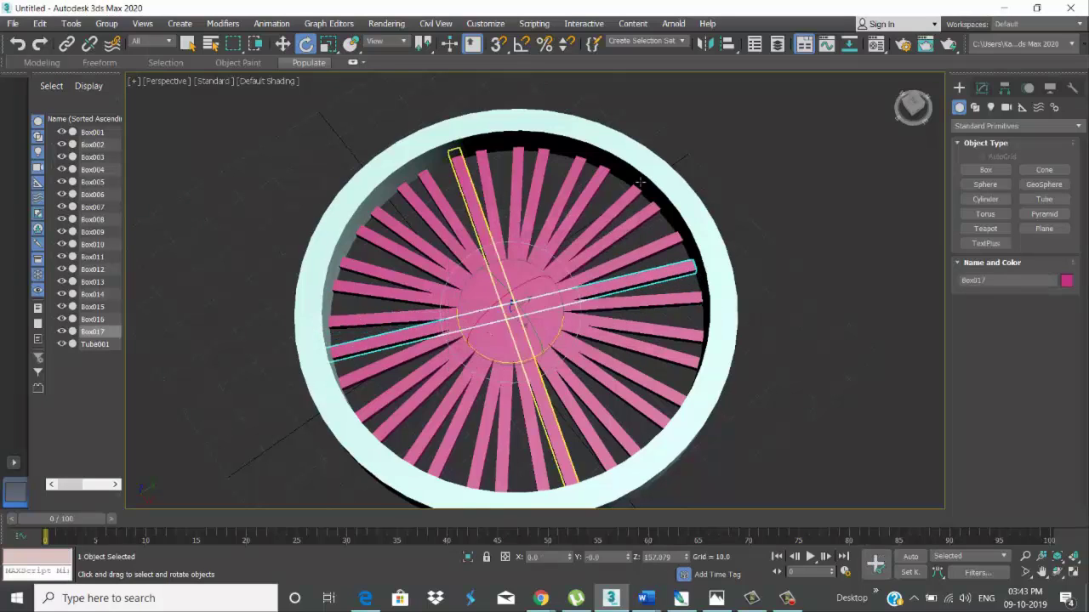
scroll(596, 281, down, 4)
click(596, 320)
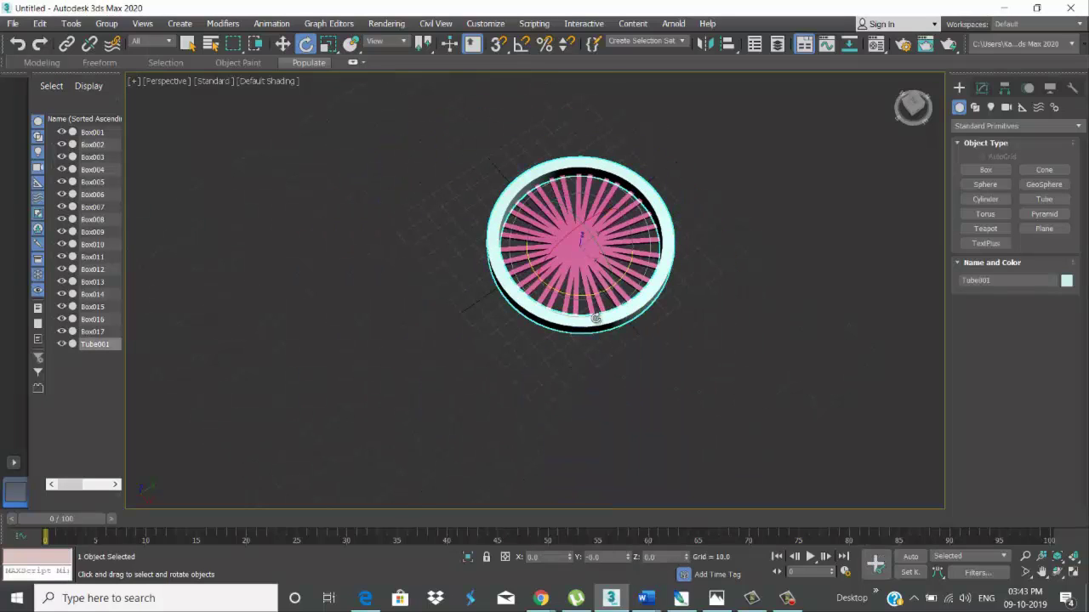
Step: Snap the spokes down level with the ring in side view
key(ctrl+i)
key(l)
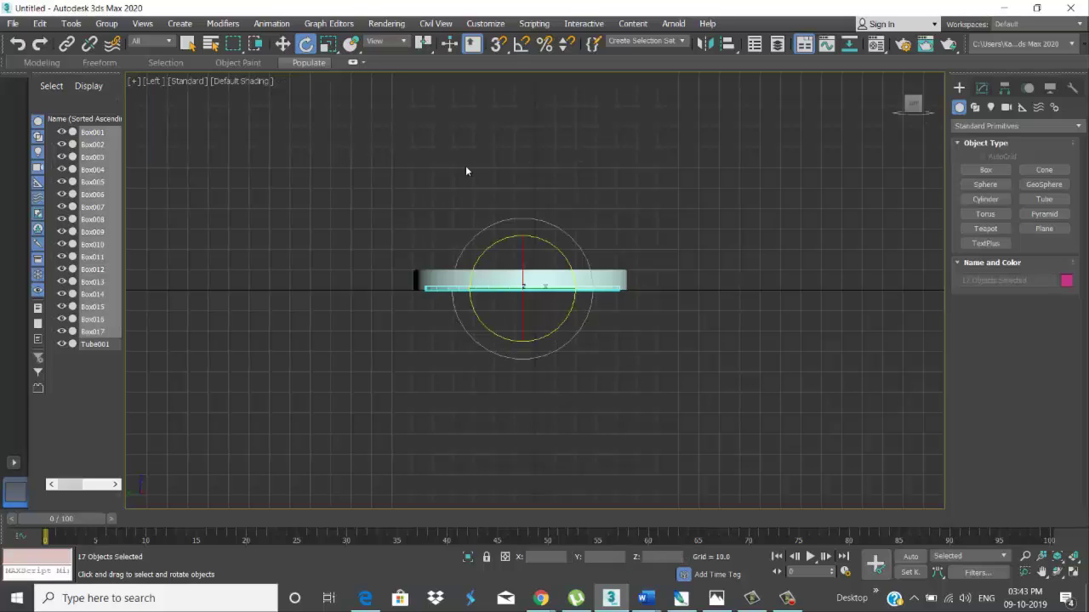
key(s)
key(w)
drag(525, 260, 528, 281)
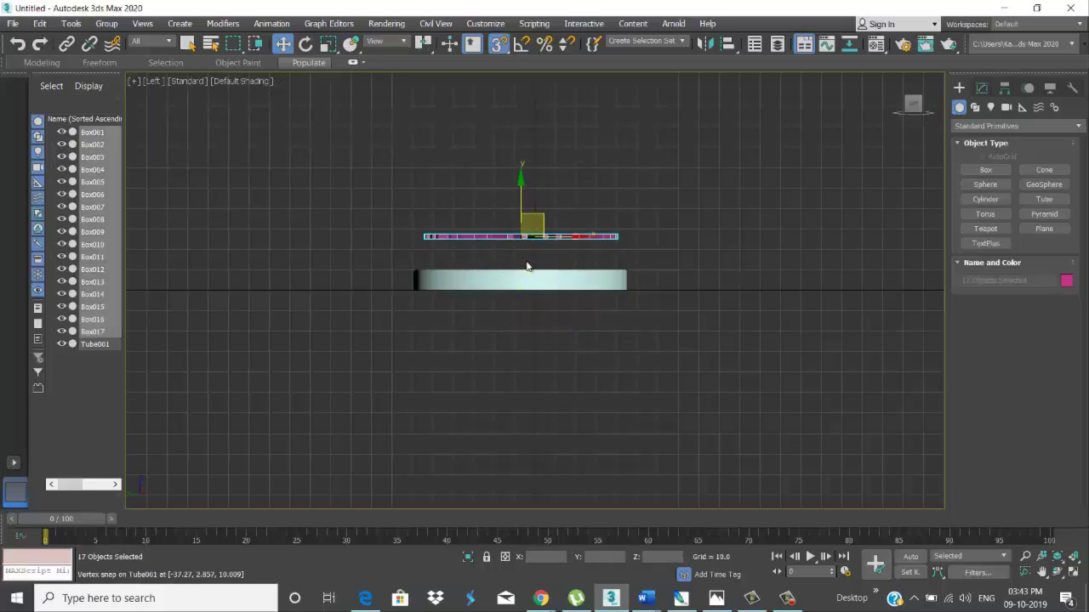
key(p)
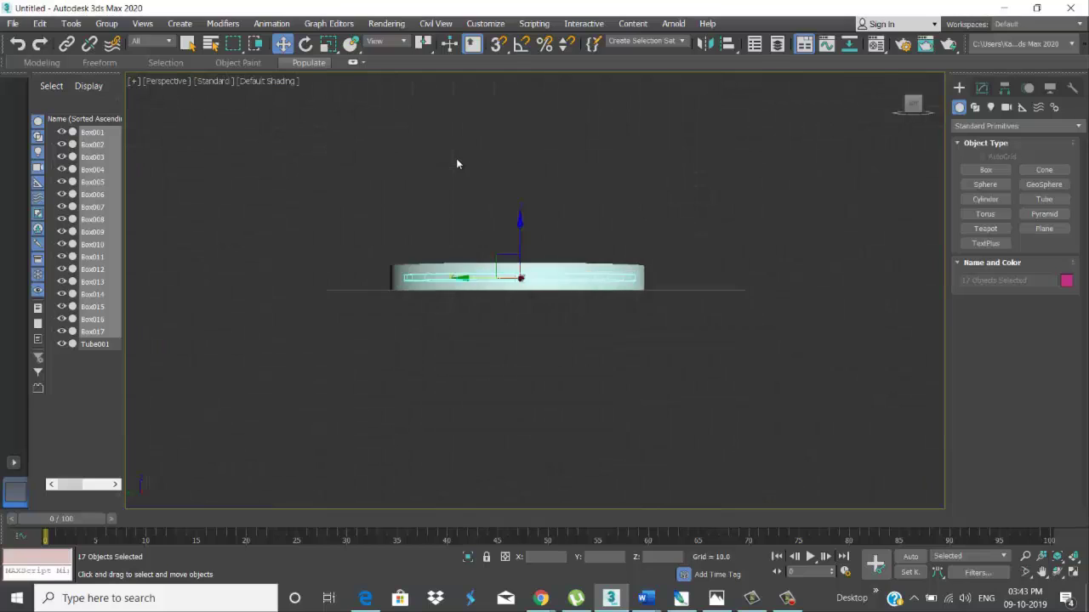
key(z)
alt+middle_drag(657, 266, 738, 160)
scroll(738, 160, down, 5)
Step: Group all the spokes and the ring as Group001
click(807, 214)
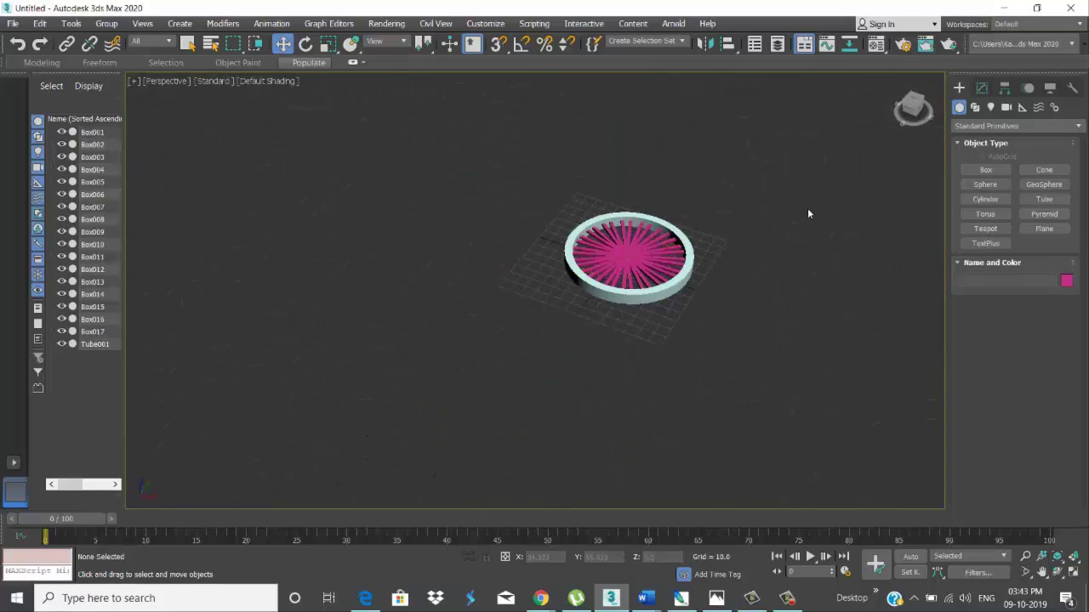
key(ctrl+a)
click(106, 23)
click(139, 53)
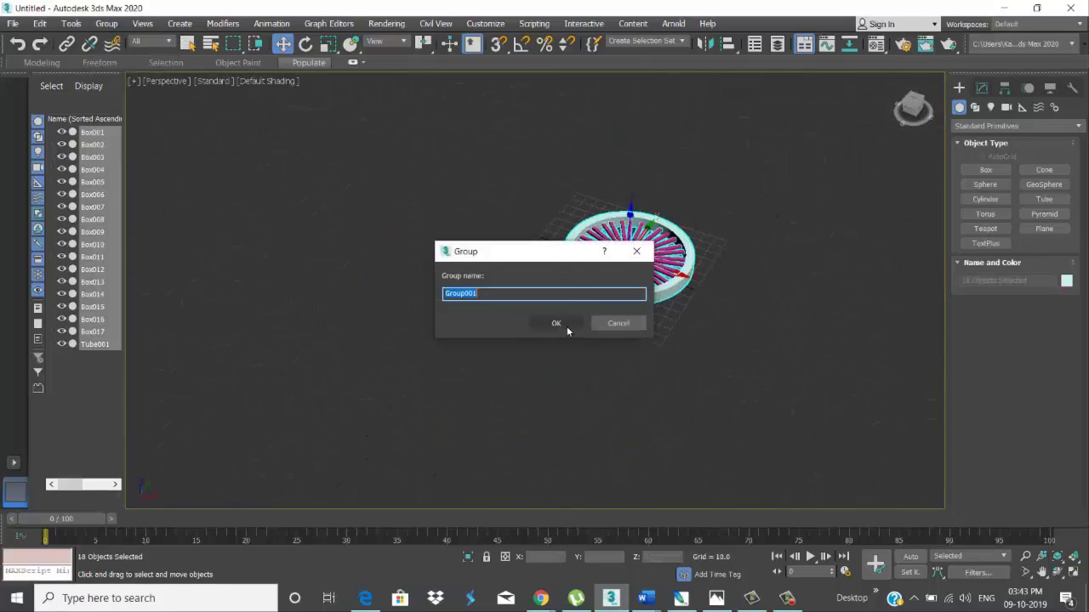
click(567, 325)
Step: Stand the wheel group upright with a 90° Angle Snap rotation
key(e)
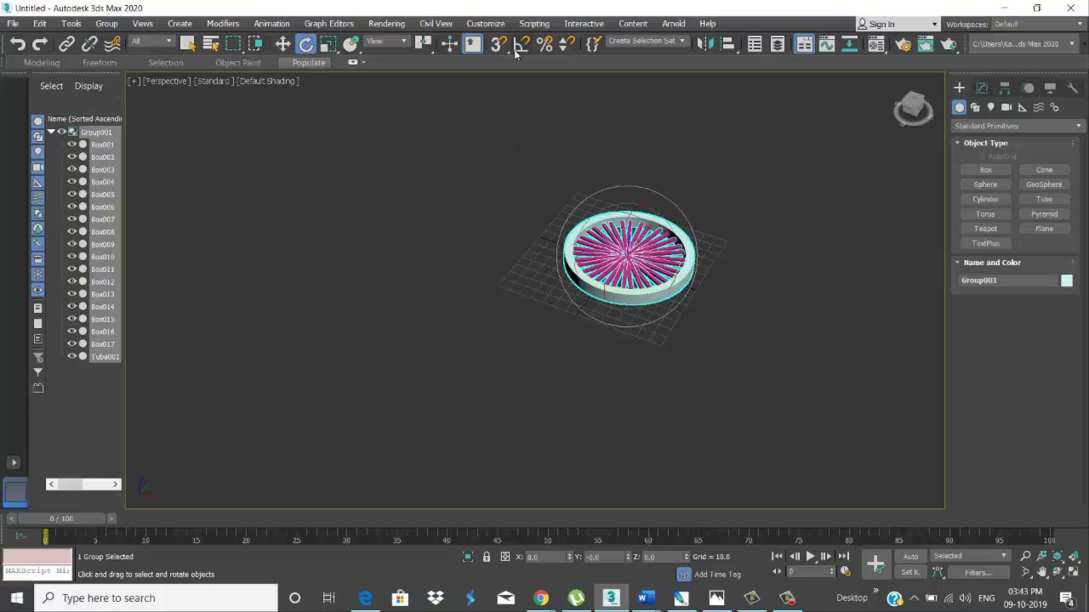
right_click(516, 46)
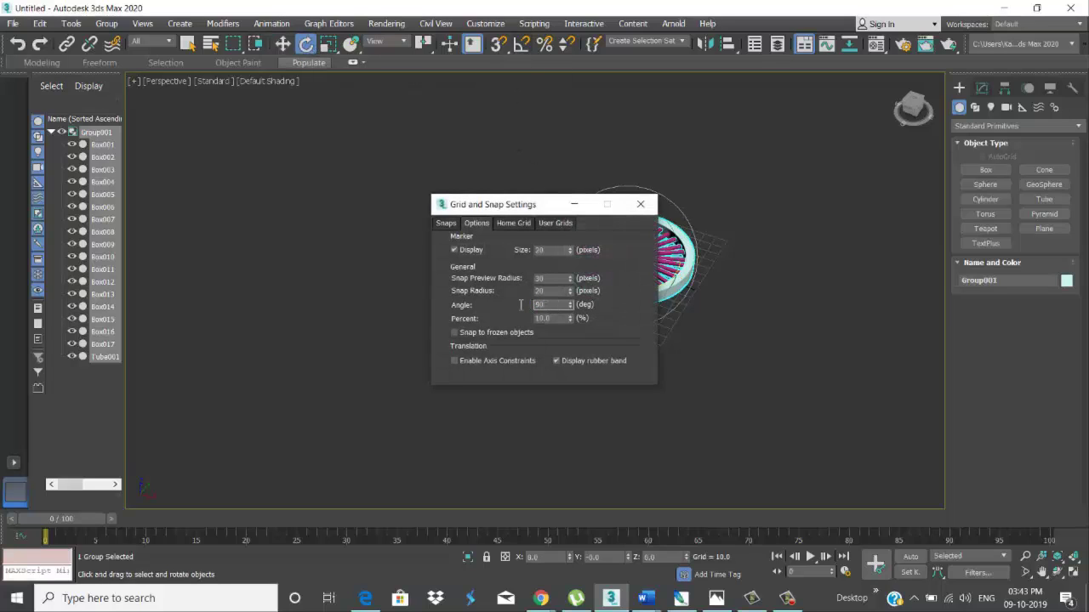
click(641, 204)
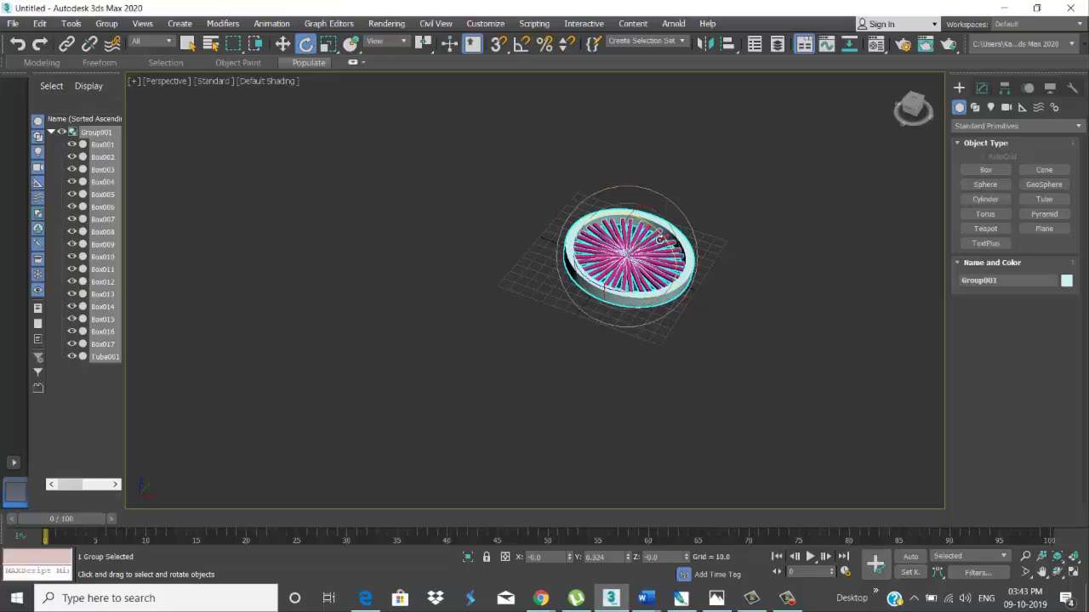
click(522, 44)
click(663, 278)
mouse_move(673, 252)
mouse_down()
mouse_move(664, 278)
mouse_move(593, 253)
mouse_move(791, 279)
mouse_up()
Step: Copy the wheel alongside as Group002
click(653, 266)
key(w)
key(Return)
scroll(640, 238, down, 2)
drag(760, 156, 461, 409)
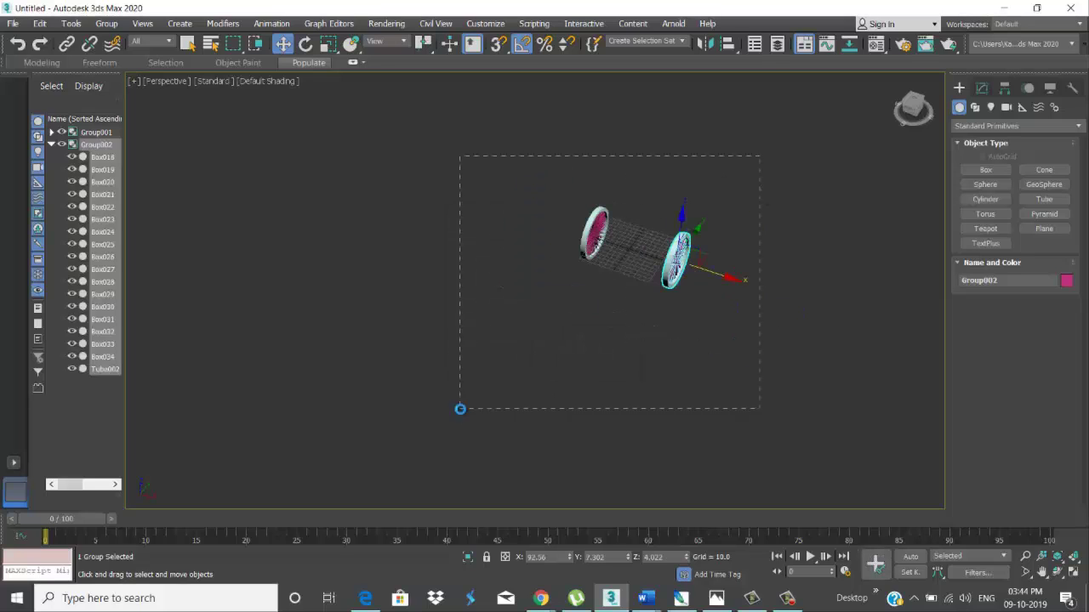
shift+drag(606, 238, 553, 319)
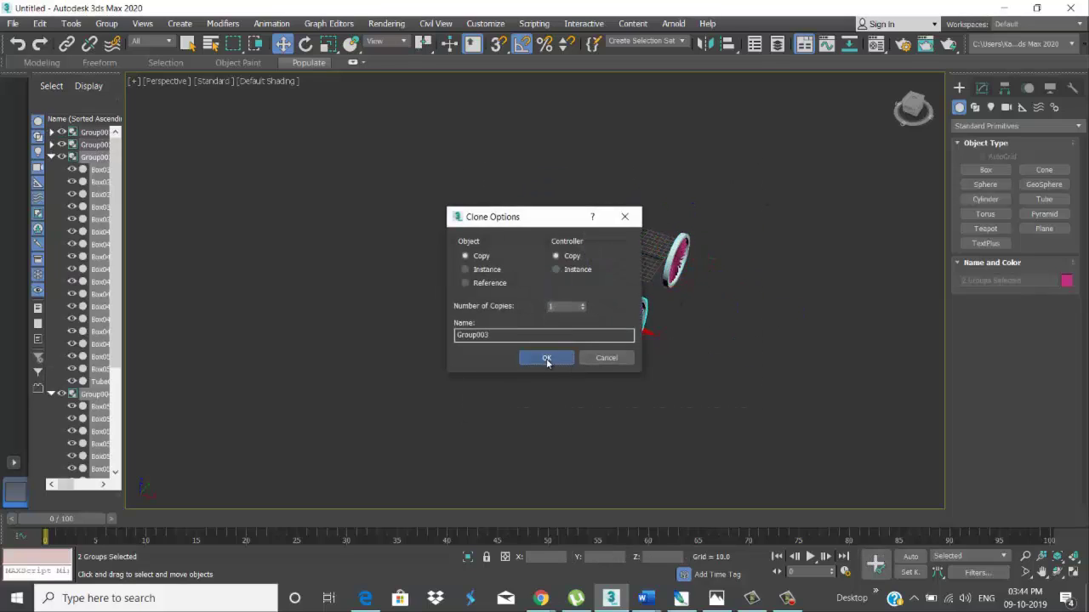
click(547, 358)
alt+middle_drag(746, 272, 692, 275)
click(985, 170)
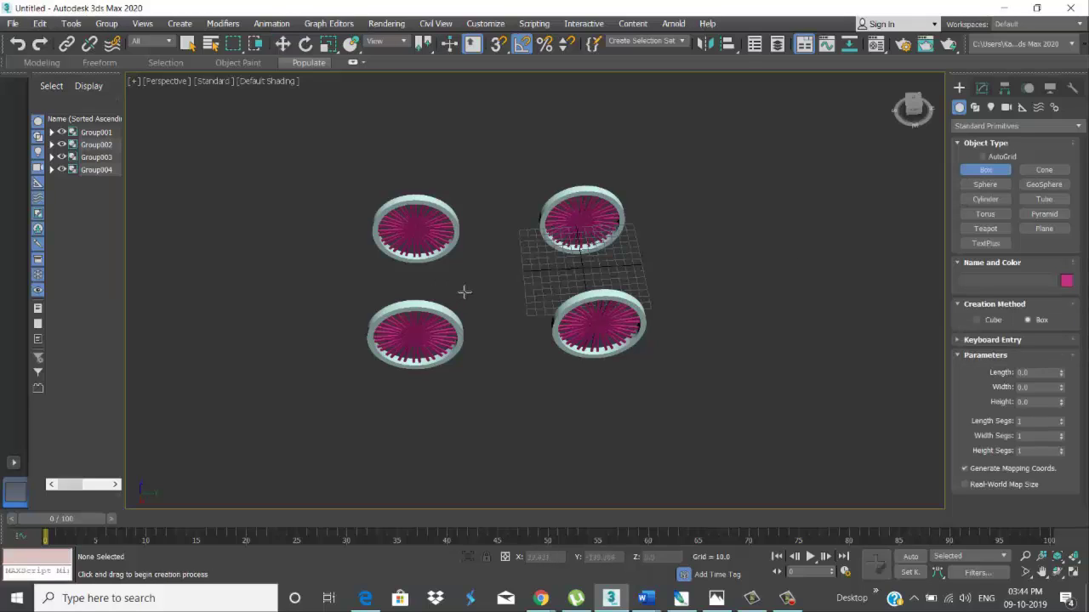
key(f)
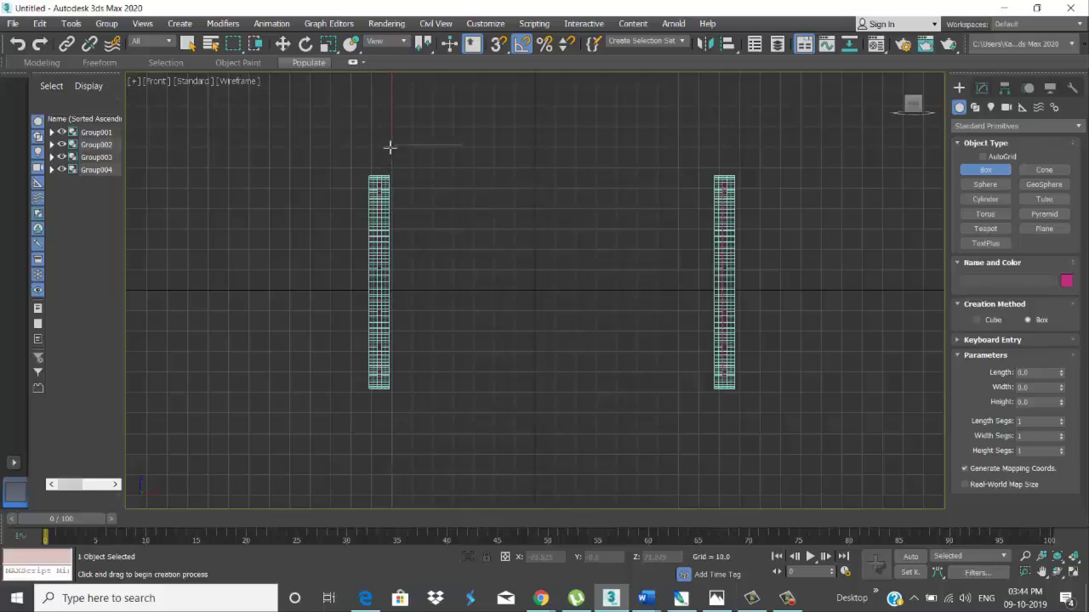
drag(389, 148, 395, 302)
click(393, 313)
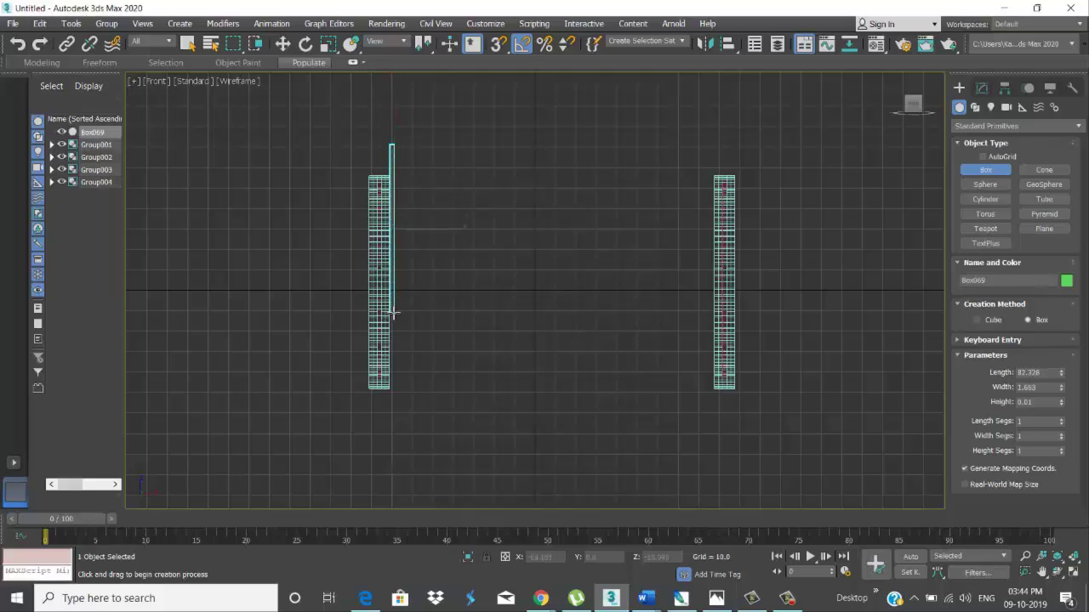
key(w)
key(p)
key(z)
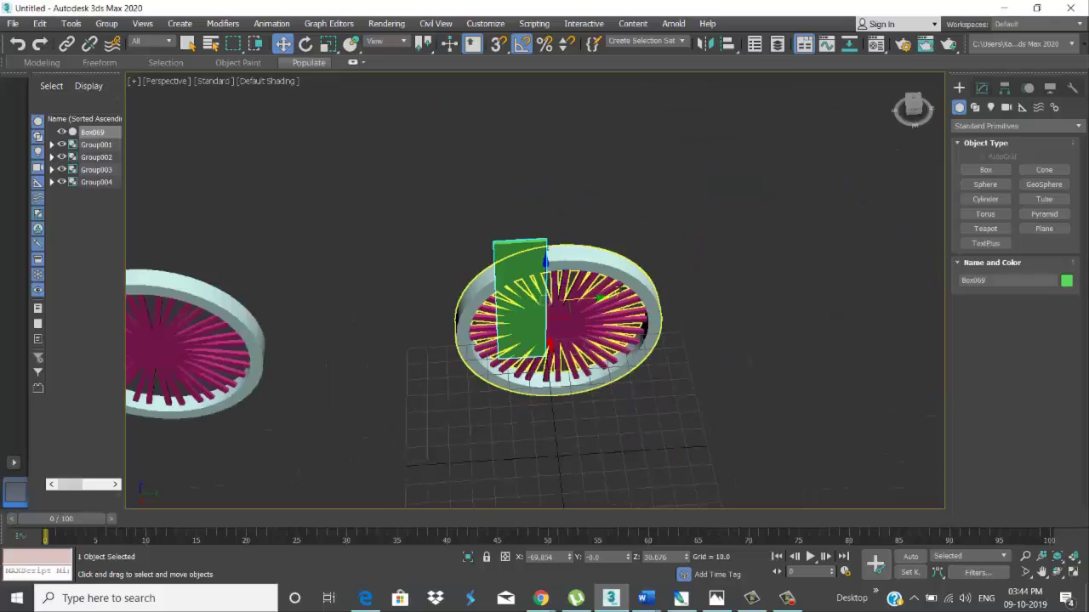
alt+middle_drag(629, 340, 689, 312)
scroll(689, 312, down, 5)
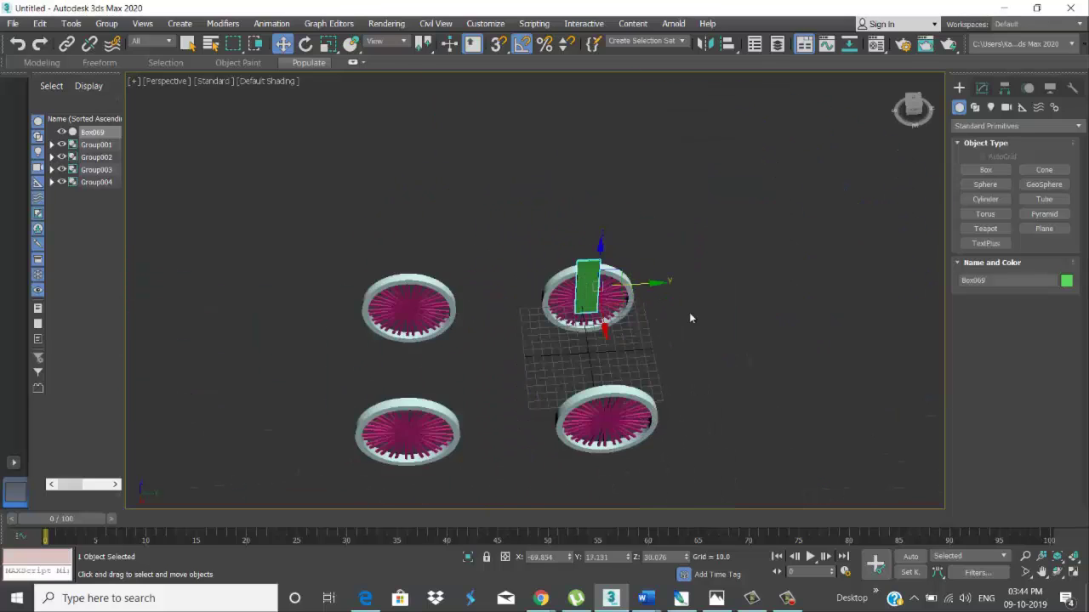
scroll(628, 336, up, 2)
scroll(628, 336, up, 3)
scroll(646, 305, down, 3)
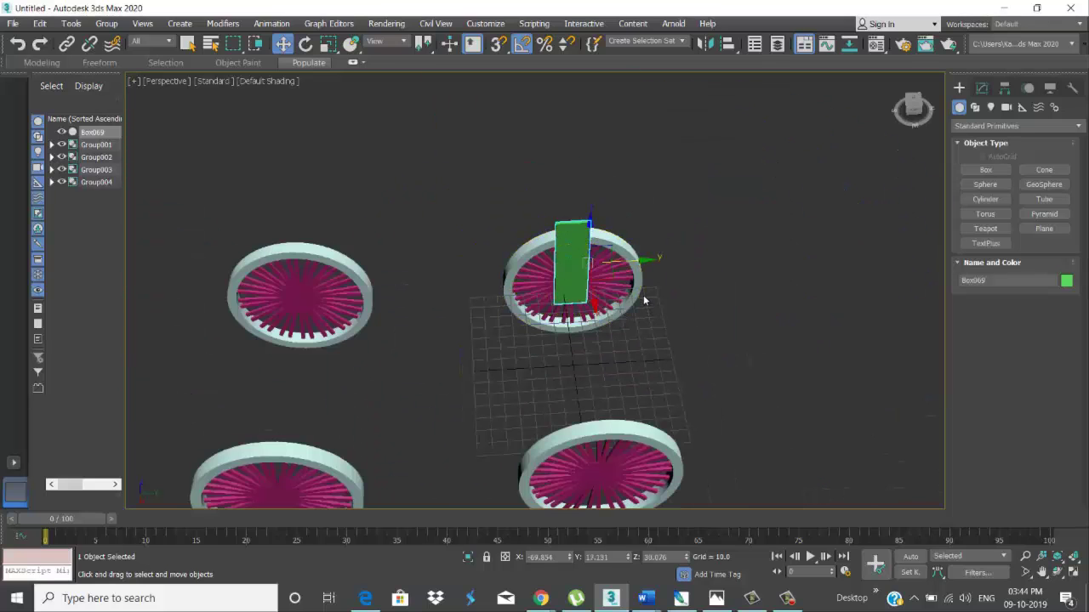
key(Delete)
click(985, 199)
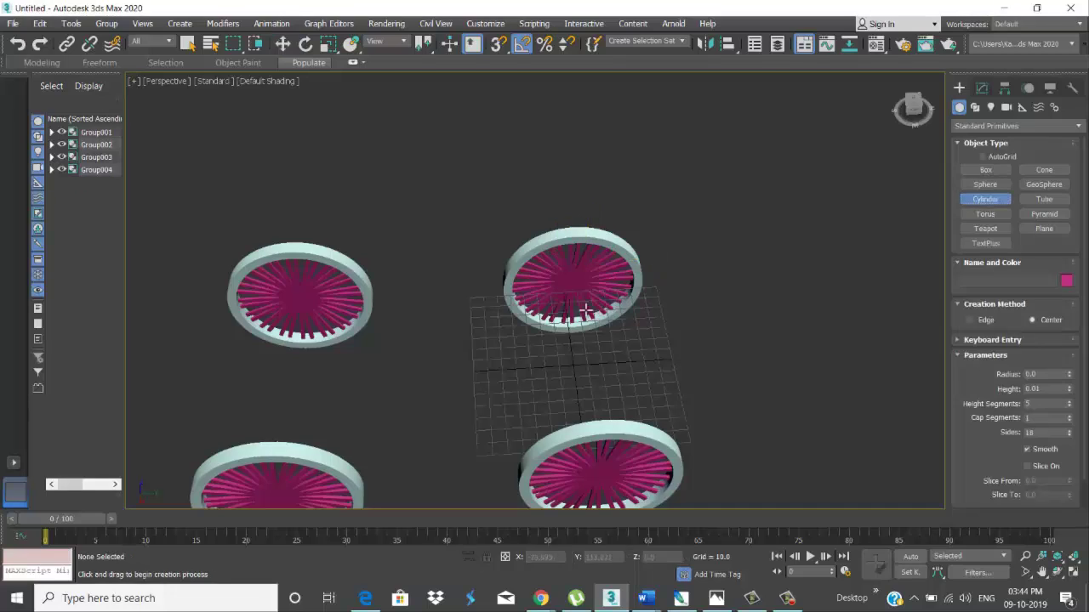
Step: With AutoGrid on, stretch cylinder axle Cylinder001 between one wheel pair's hubs
click(984, 157)
drag(569, 283, 573, 286)
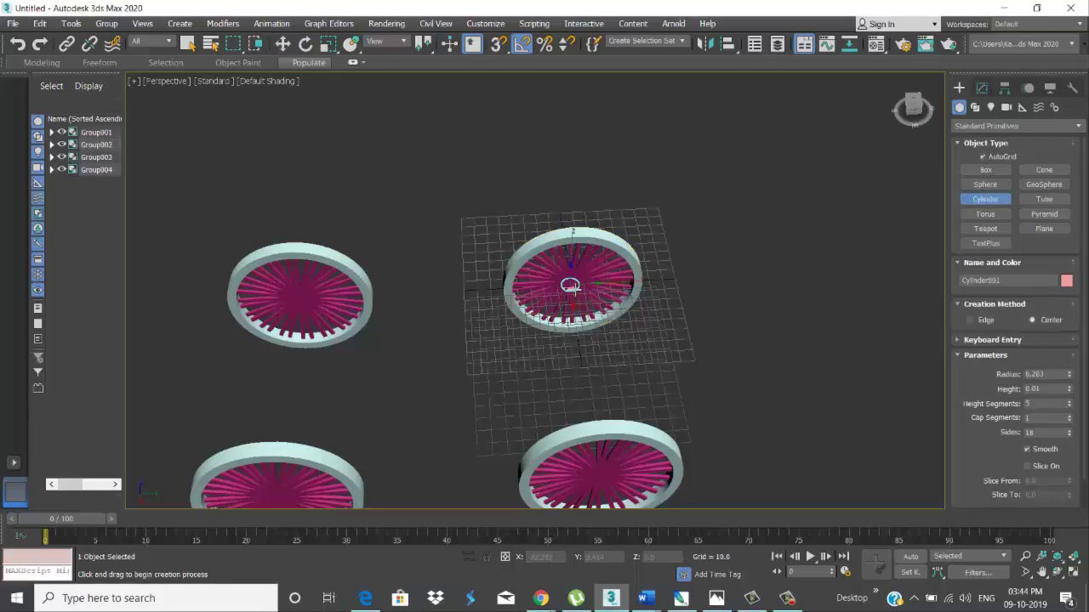
right_click(593, 465)
scroll(613, 445, down, 5)
scroll(596, 408, up, 2)
scroll(587, 383, up, 3)
scroll(581, 368, up, 2)
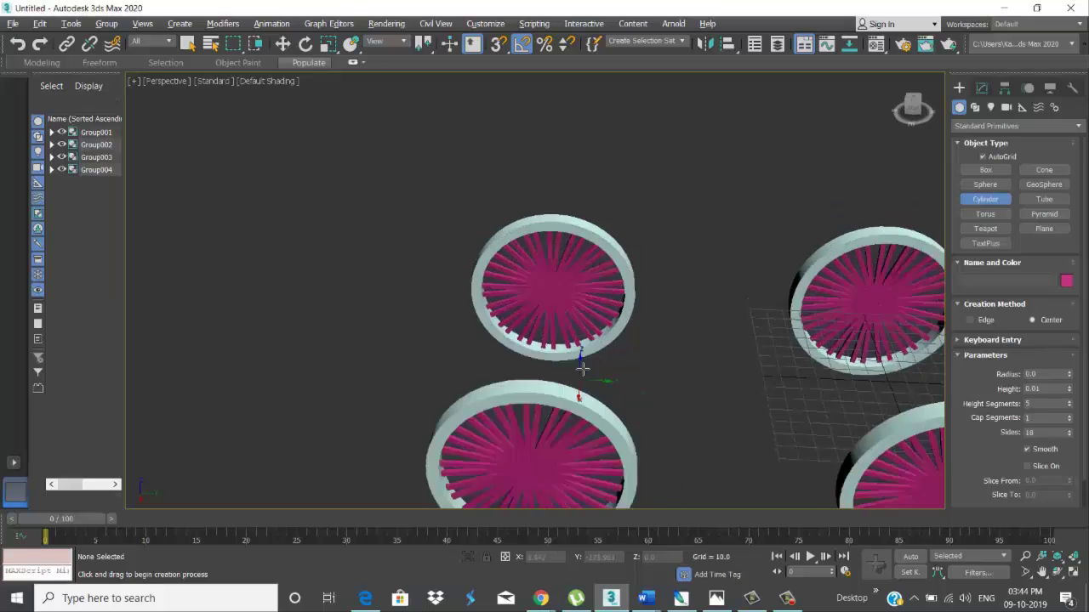
scroll(582, 369, down, 1)
drag(547, 288, 553, 289)
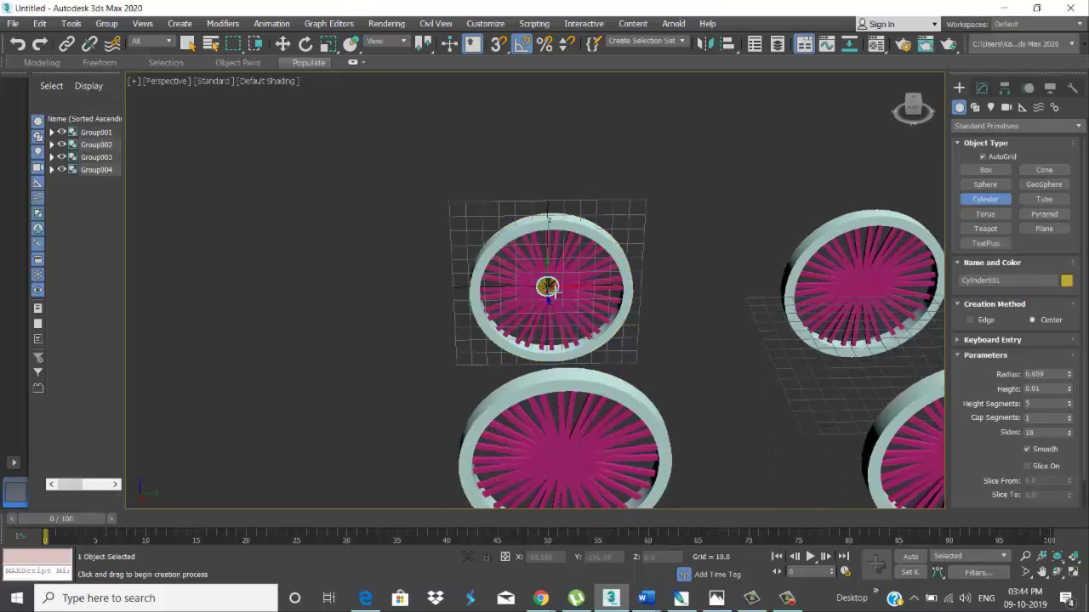
click(609, 575)
key(w)
mouse_move(595, 399)
alt+middle_down()
mouse_move(633, 400)
mouse_move(646, 340)
alt+middle_up()
scroll(633, 400, down, 3)
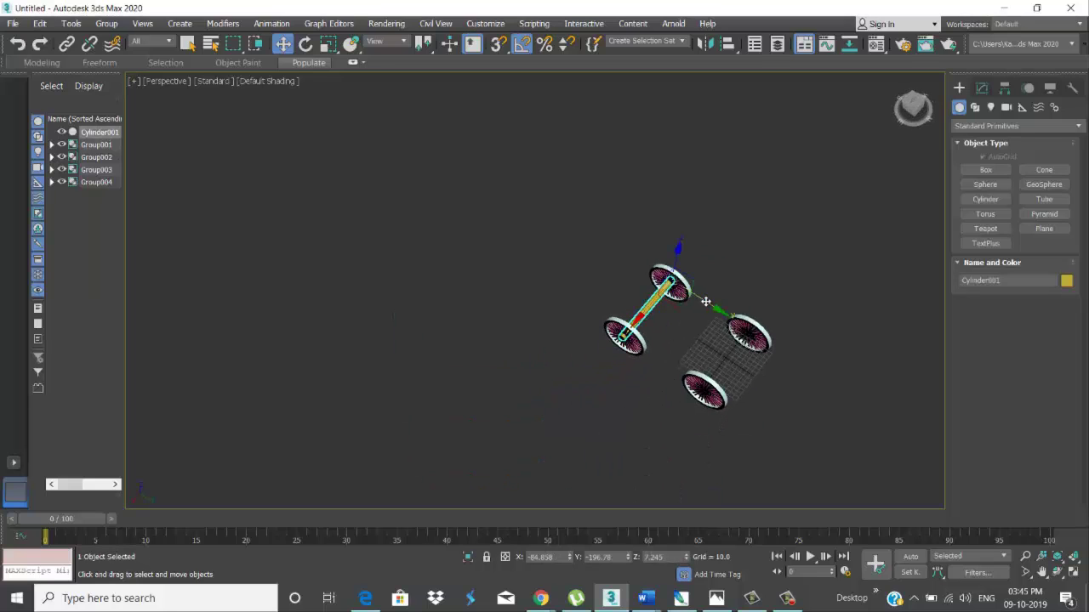
Step: Copy the axle onto the other wheel pair as Cylinder002
shift+drag(655, 306, 787, 360)
click(549, 360)
key(t)
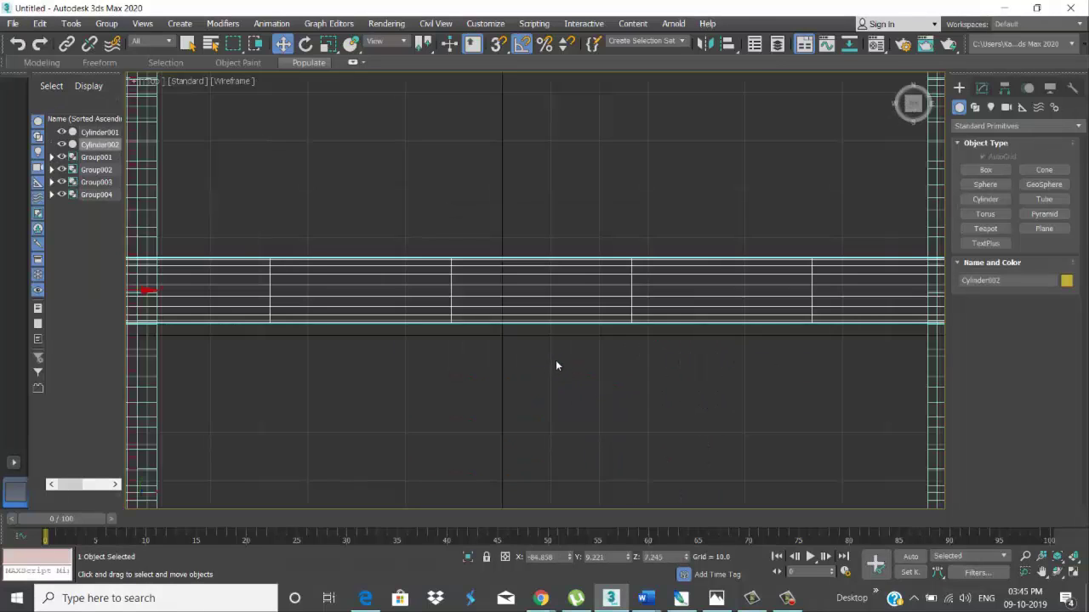
scroll(555, 360, down, 4)
scroll(562, 364, down, 5)
scroll(587, 391, up, 4)
Step: Create a floor box in Top view spanning both axles
click(615, 344)
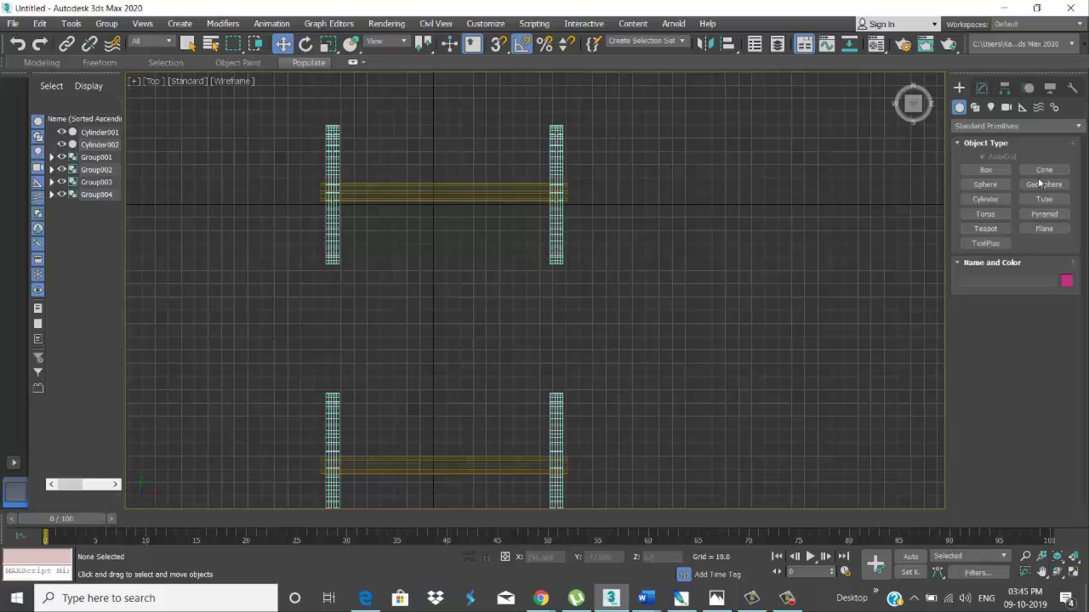
click(986, 169)
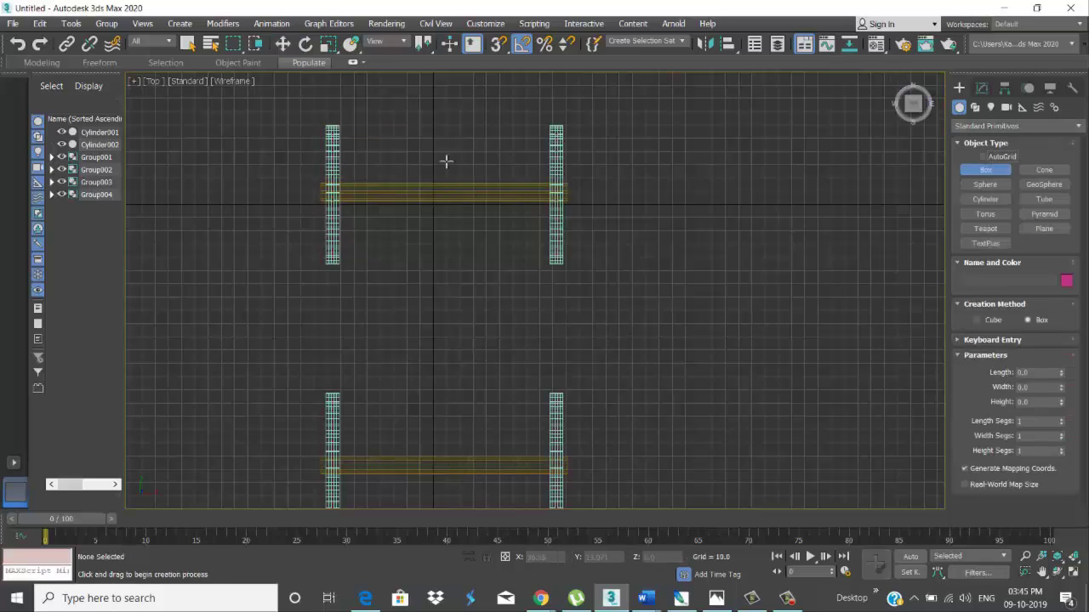
drag(348, 134, 539, 479)
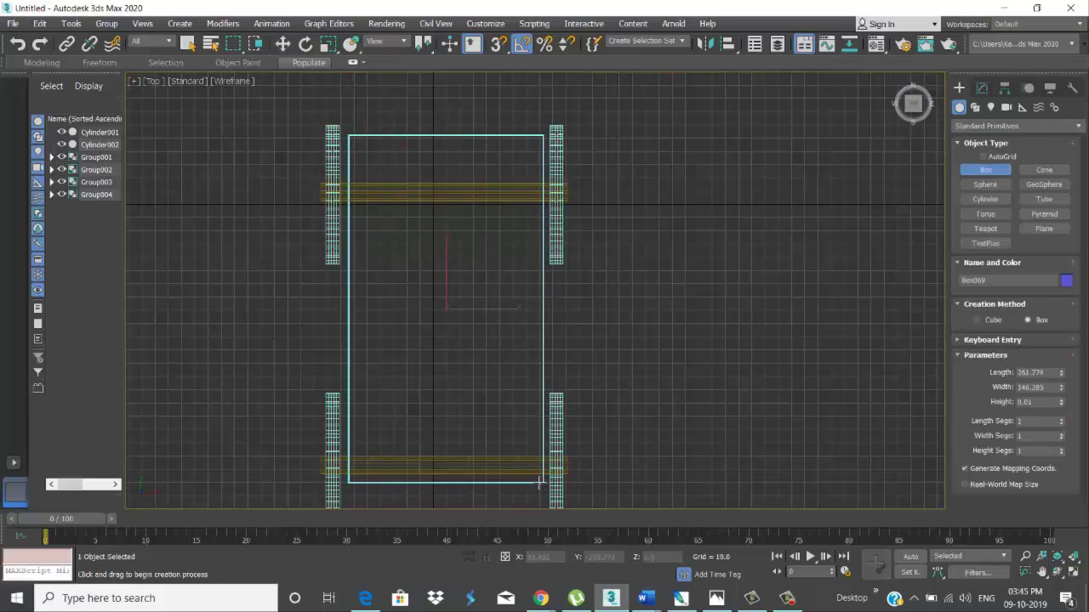
click(538, 479)
key(w)
key(p)
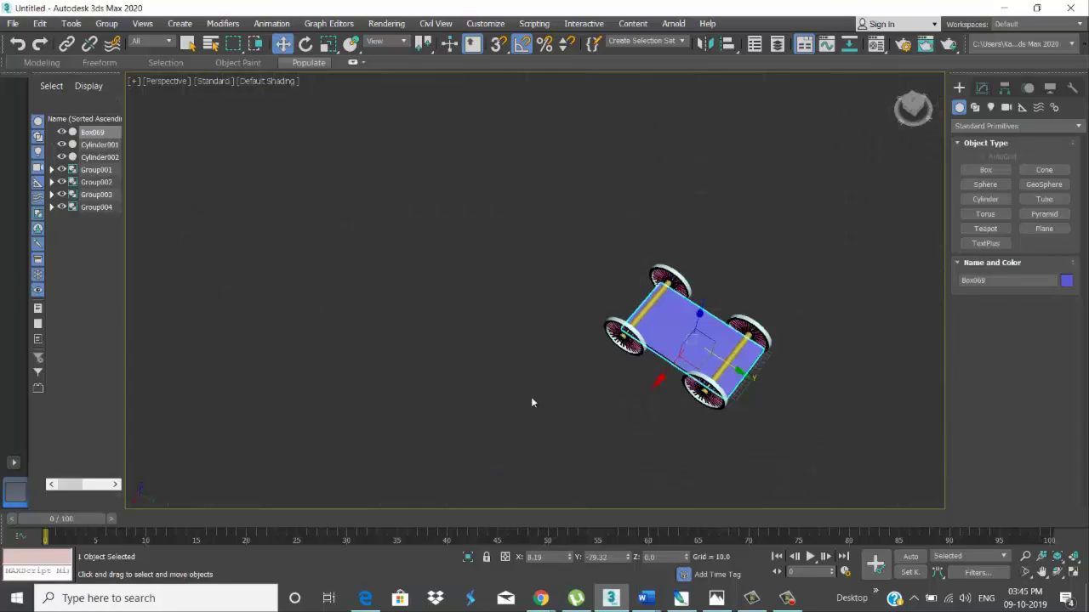
mouse_move(765, 389)
alt+middle_down()
mouse_move(695, 290)
mouse_move(746, 343)
alt+middle_up()
scroll(696, 291, up, 3)
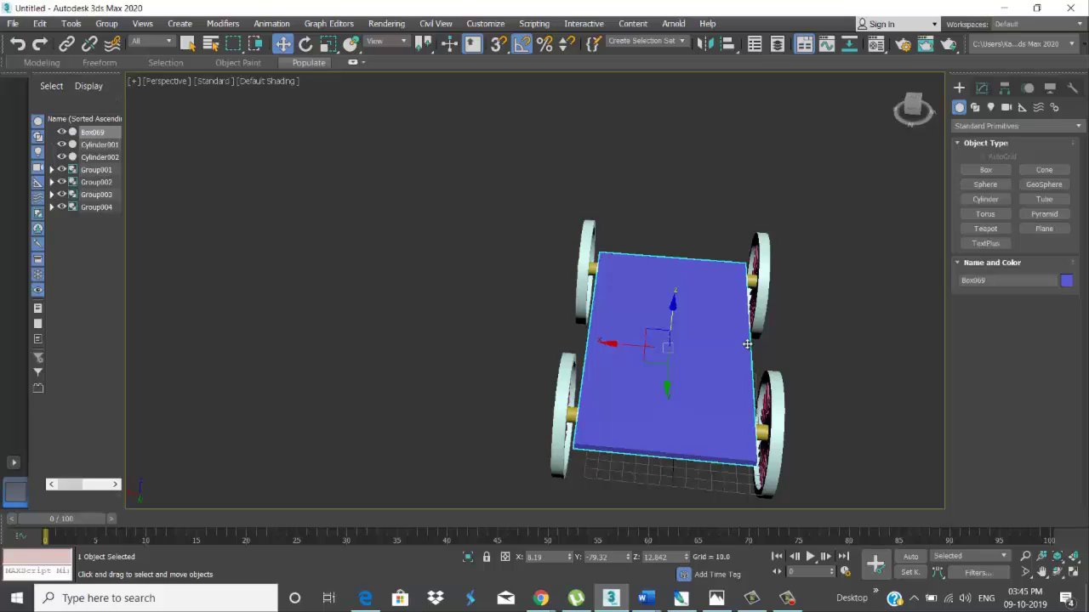
Step: Rotate a copy of the floor 90° upright and place it at the cart's edge
click(306, 44)
shift+drag(700, 315, 698, 274)
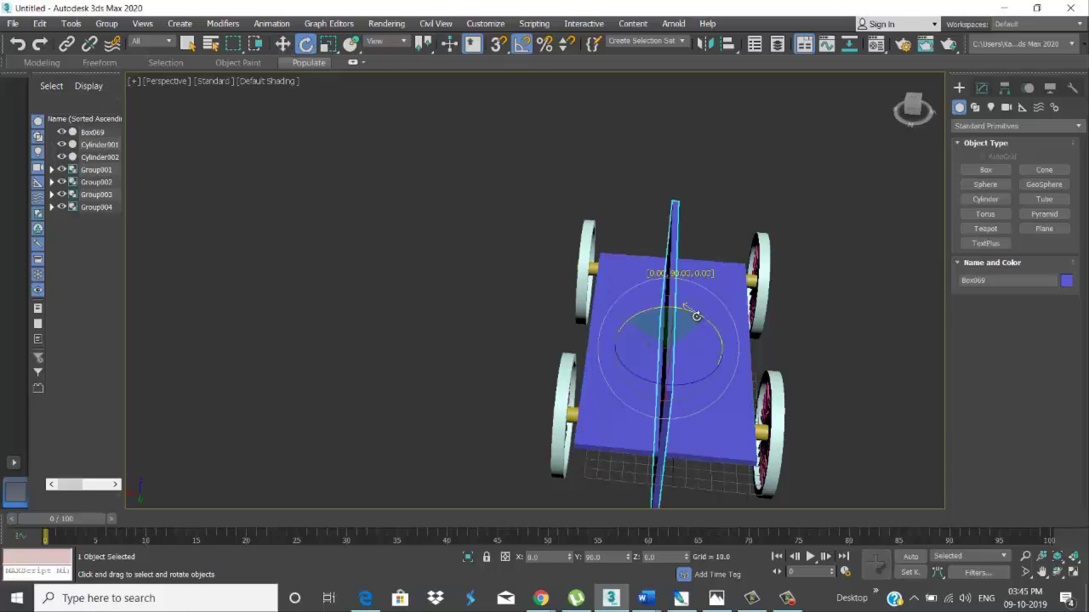
key(Return)
key(w)
drag(633, 343, 544, 336)
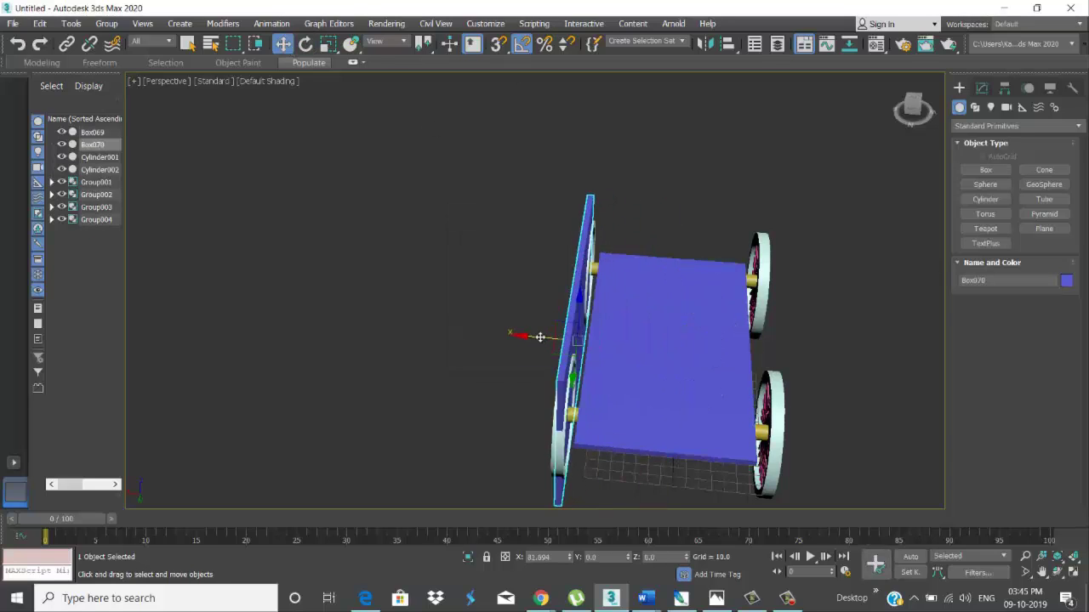
alt+middle_drag(561, 357, 550, 332)
drag(550, 332, 538, 287)
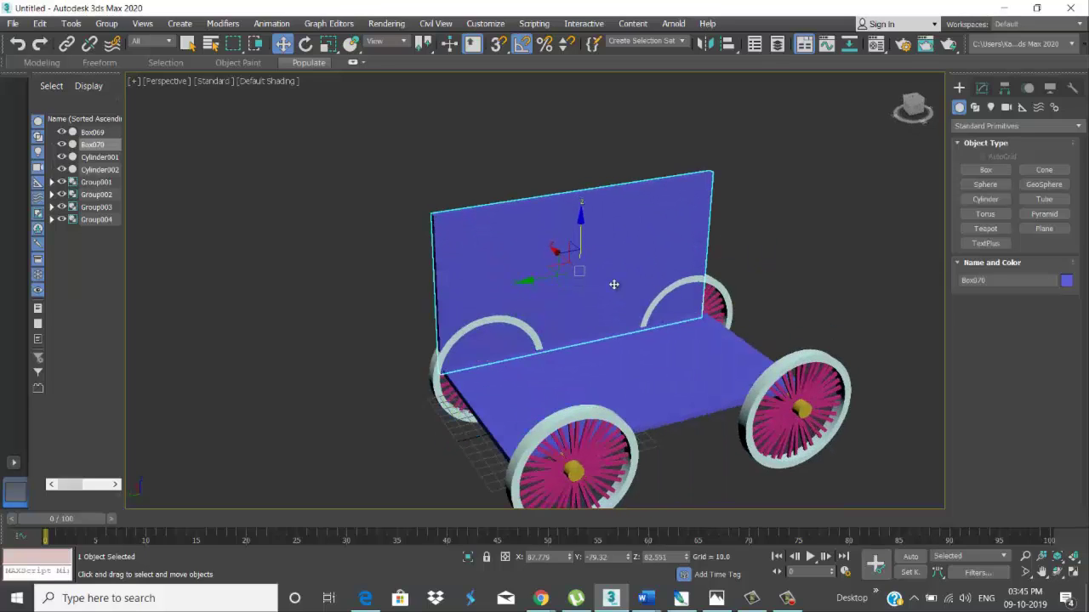
alt+middle_drag(538, 287, 595, 357)
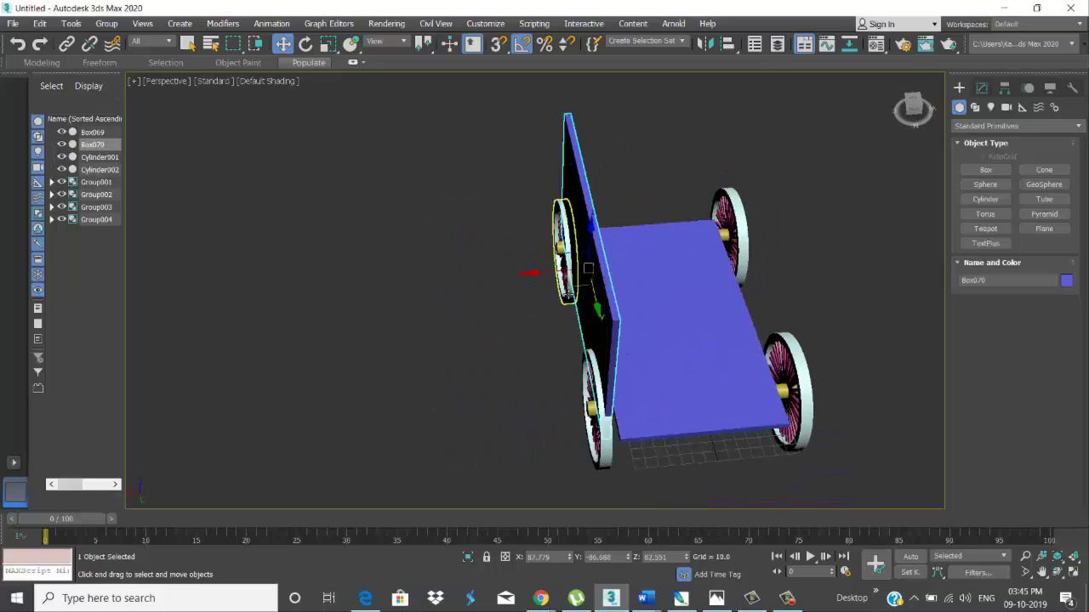
mouse_move(569, 288)
alt+middle_down()
mouse_move(588, 303)
mouse_move(550, 274)
alt+middle_up()
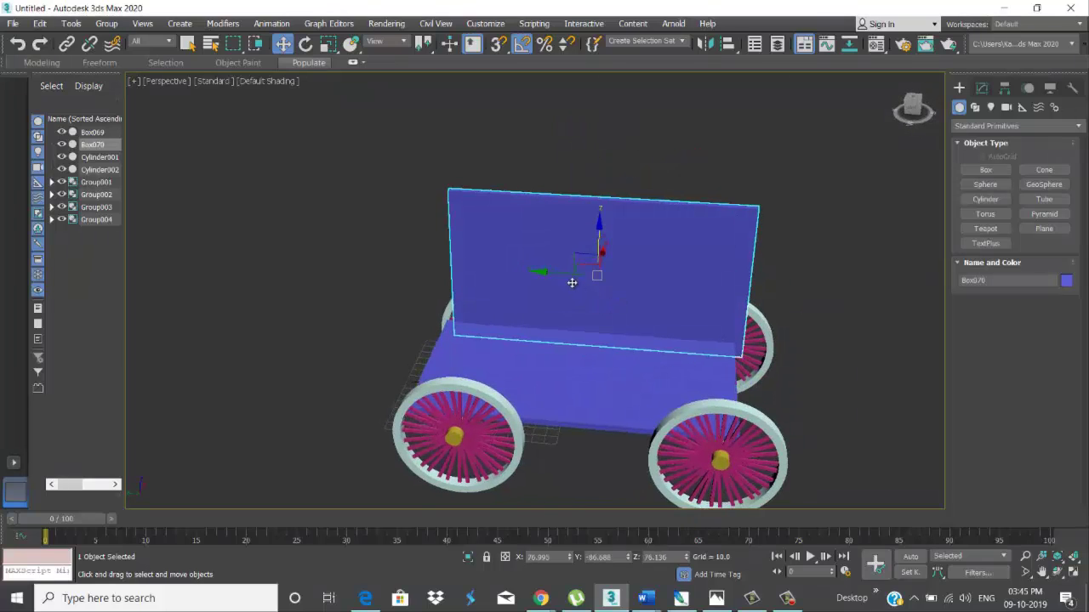
Step: Copy the side panel to the opposite edge of the cart
alt+middle_drag(644, 323, 632, 284)
shift+drag(631, 284, 469, 288)
click(551, 357)
mouse_move(551, 358)
alt+middle_down()
mouse_move(388, 391)
mouse_move(408, 374)
alt+middle_up()
click(408, 400)
mouse_move(459, 400)
shift+mouse_down()
mouse_move(474, 255)
mouse_move(463, 399)
shift+mouse_up()
Step: Copy the floor panel straight up to form the roof
click(371, 364)
shift+drag(348, 338, 364, 182)
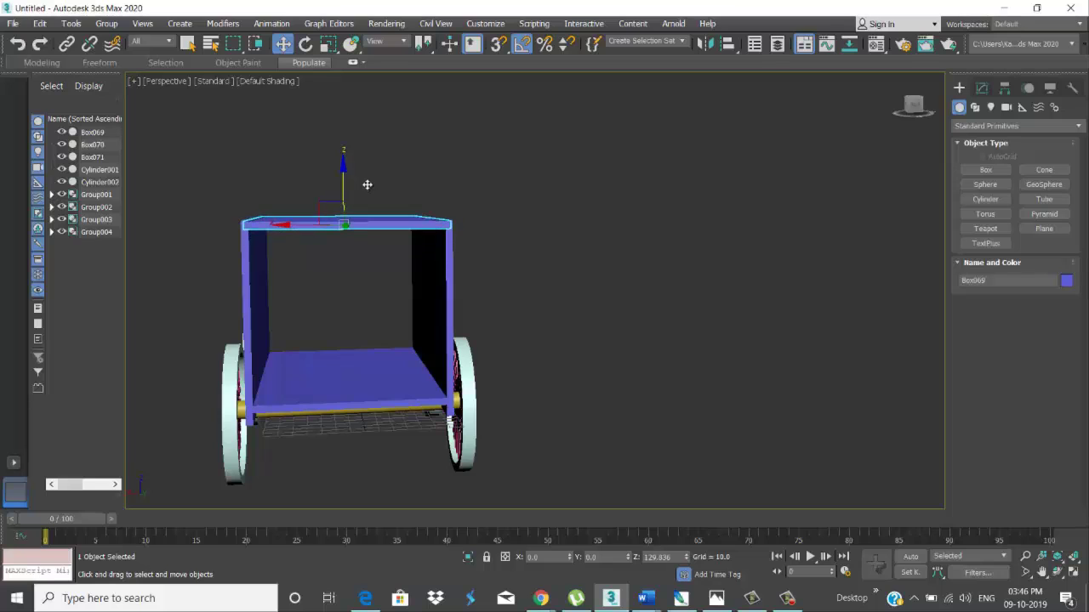
click(546, 357)
alt+middle_drag(541, 359, 360, 449)
scroll(360, 449, down, 5)
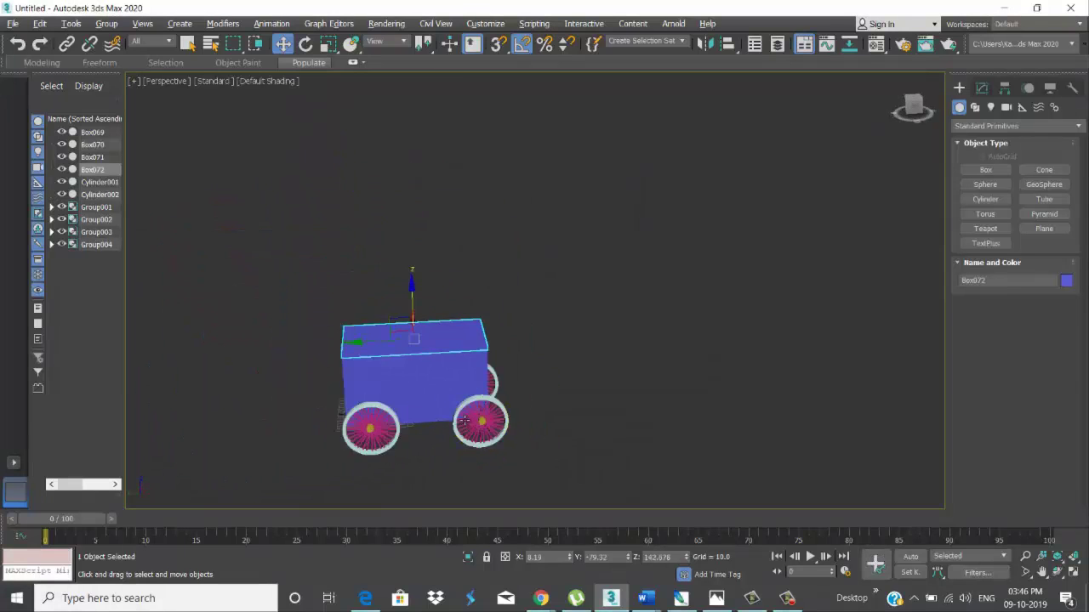
scroll(425, 382, up, 5)
alt+middle_drag(426, 383, 476, 400)
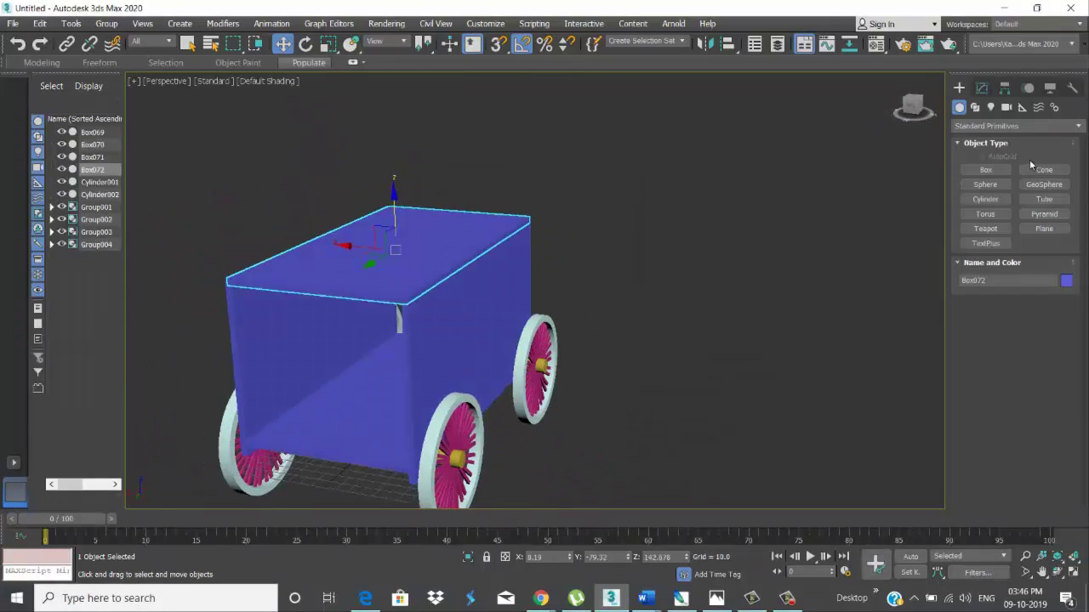
click(986, 170)
Step: Draw a pink panel in Front view and move it to the cart's end
key(f)
scroll(527, 374, down, 4)
scroll(532, 353, up, 3)
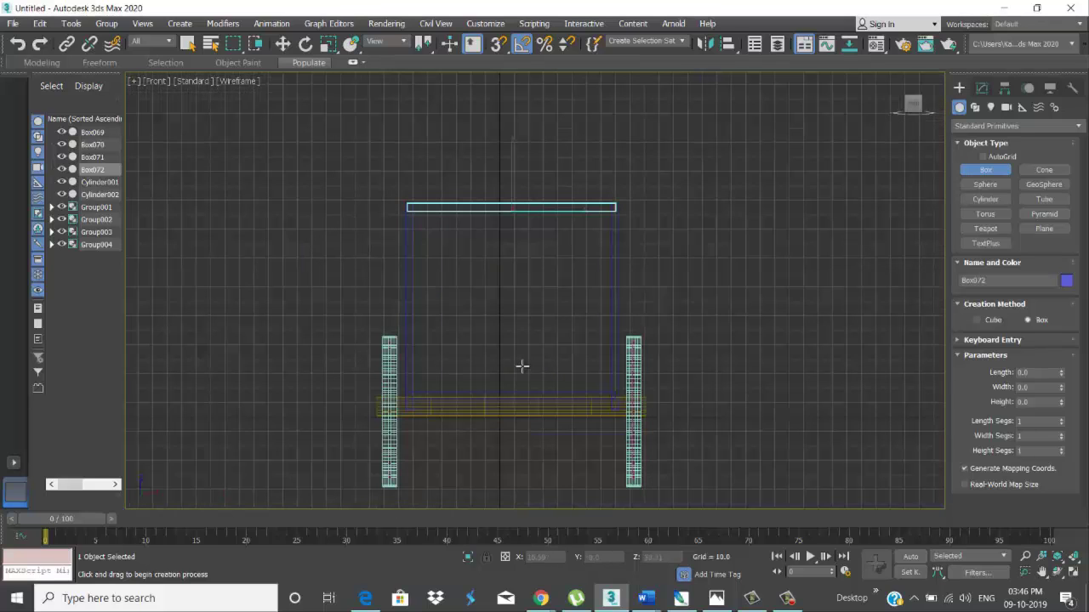
drag(410, 252, 613, 392)
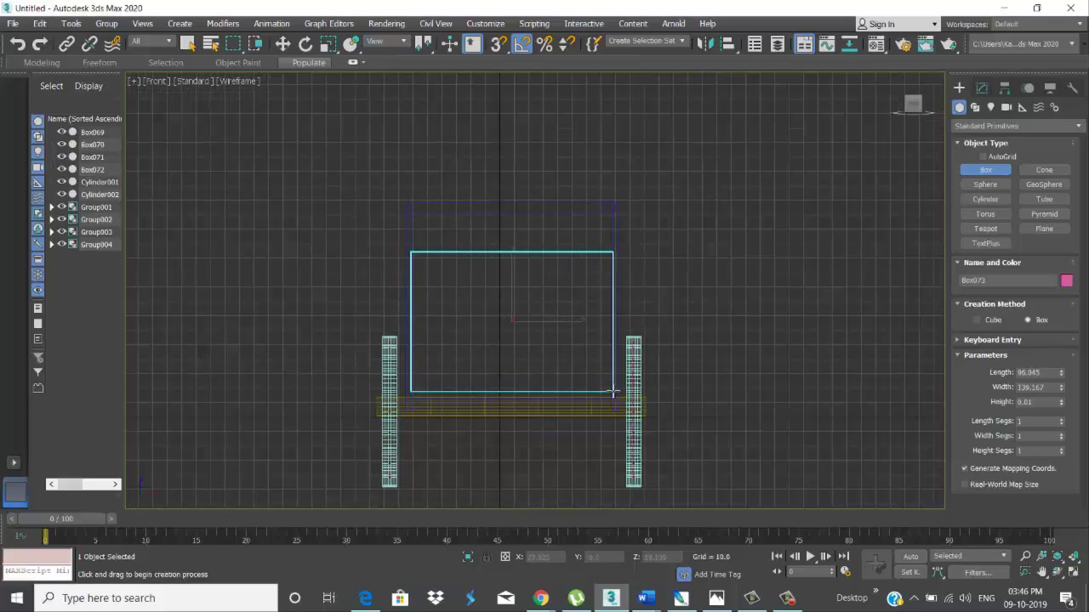
click(611, 393)
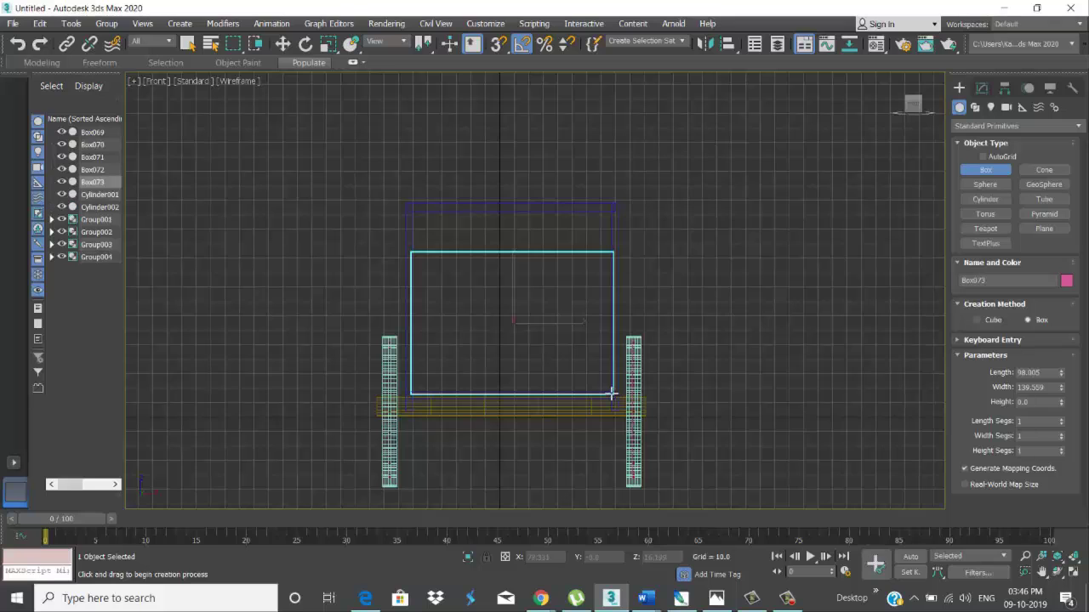
key(w)
key(p)
alt+middle_drag(442, 455, 374, 425)
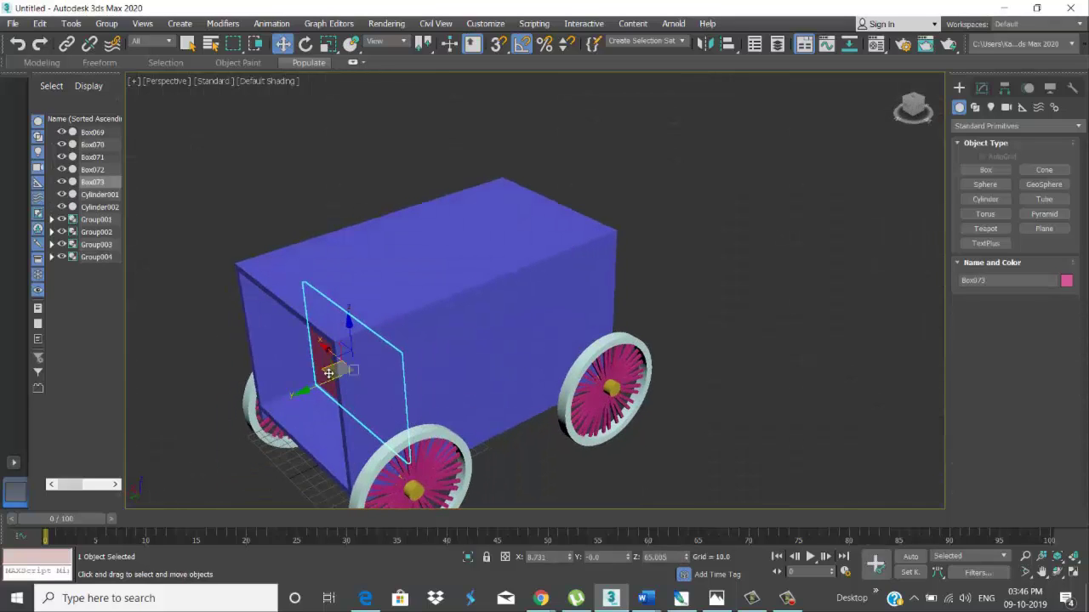
drag(328, 370, 253, 410)
Step: Scale the pink panel narrower and make a copy of it
key(ctrl+d)
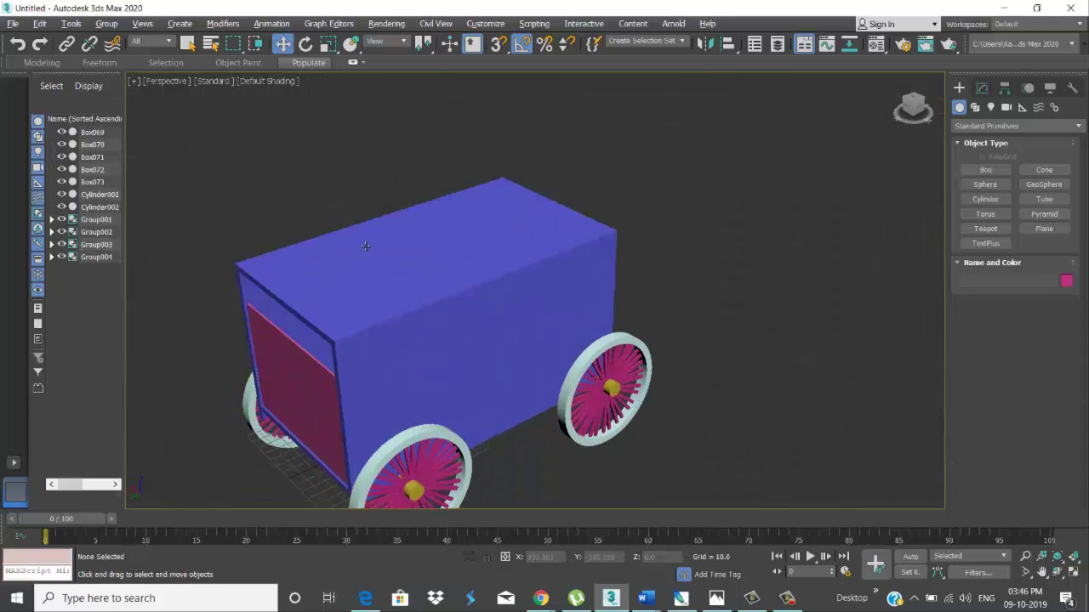
alt+middle_drag(365, 243, 614, 300)
click(614, 301)
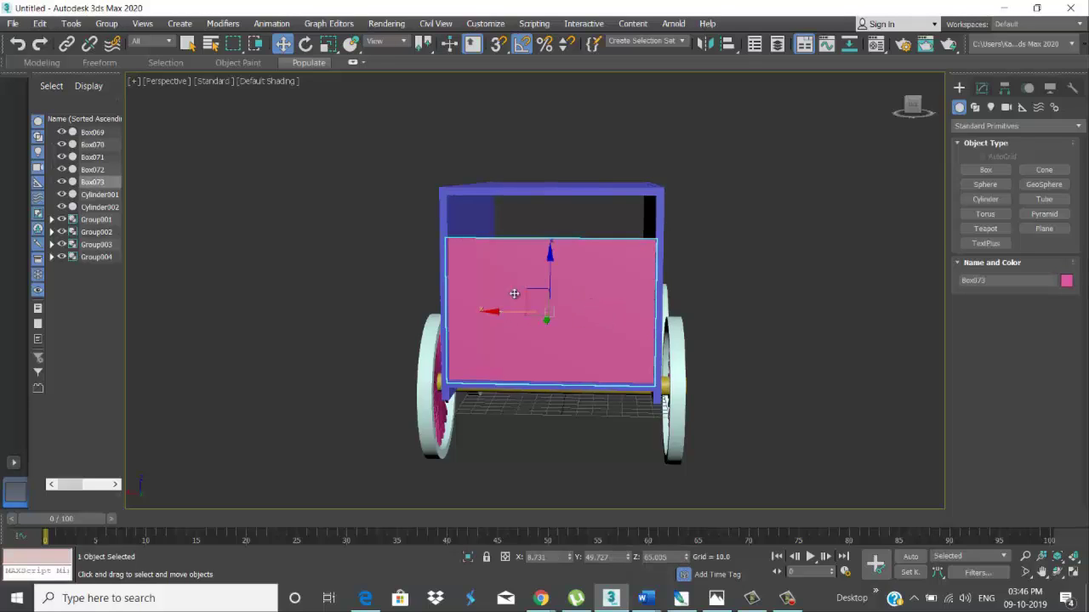
key(r)
mouse_move(557, 294)
mouse_down()
mouse_move(528, 315)
mouse_move(428, 313)
mouse_move(562, 315)
mouse_up()
key(w)
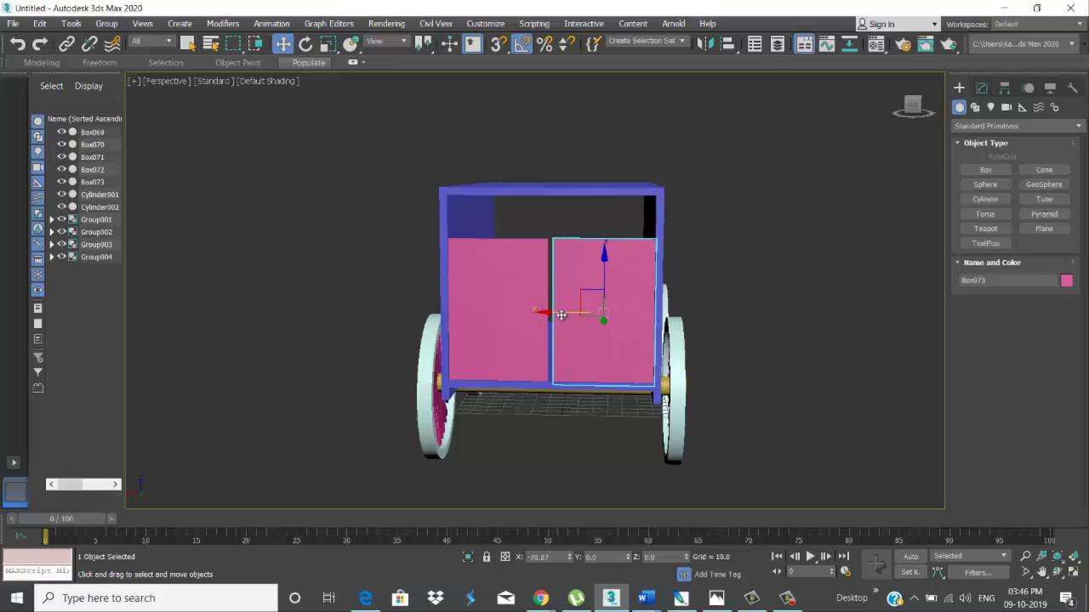
click(549, 355)
Step: Raise both pink panels together into the cart's front opening
alt+middle_drag(550, 354, 551, 316)
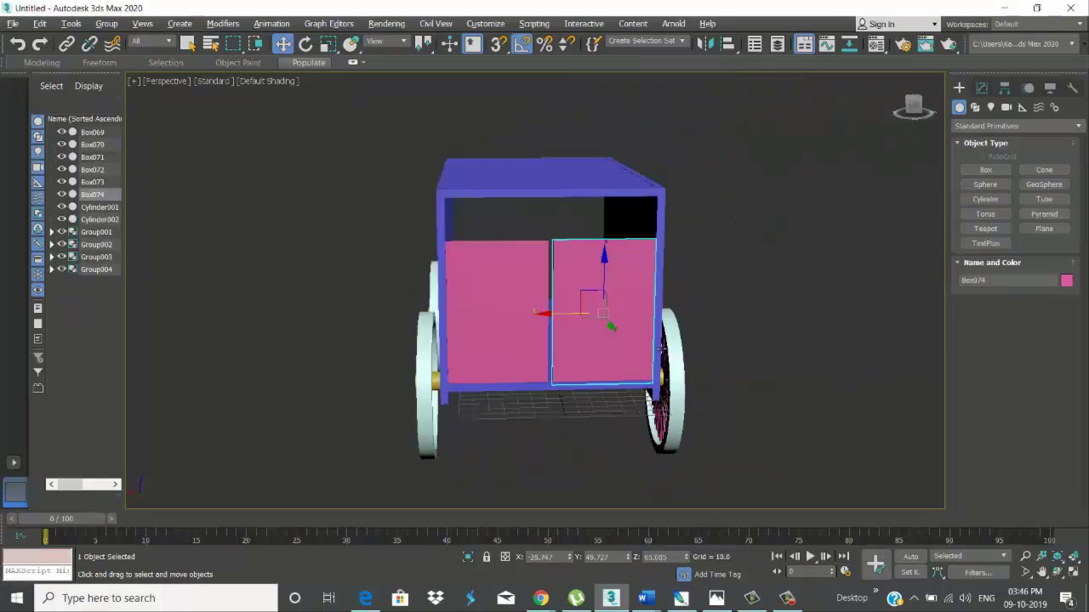
click(547, 316)
click(599, 306)
ctrl+click(511, 304)
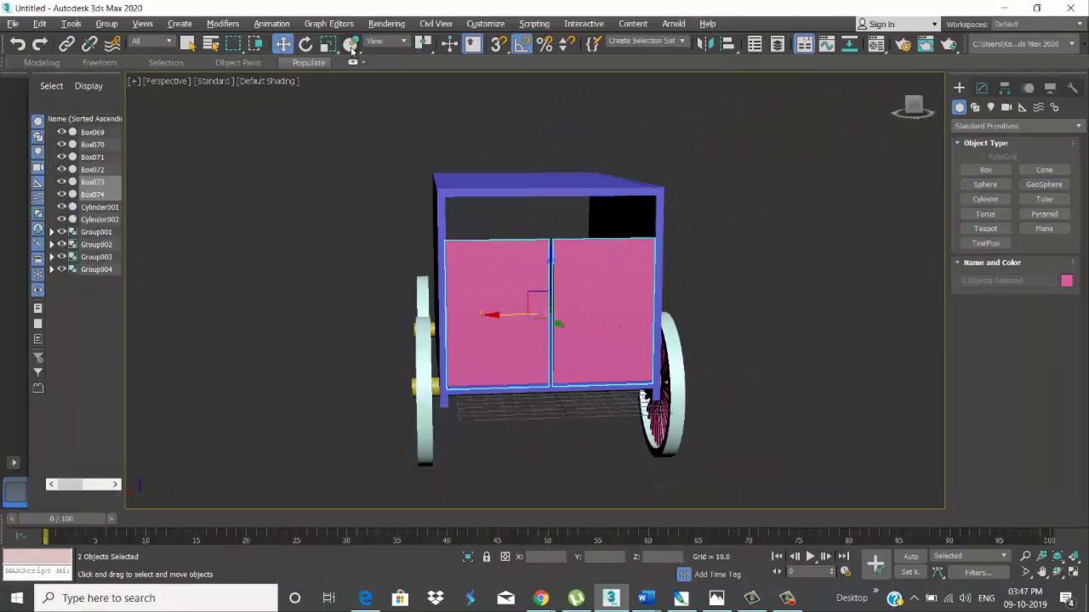
drag(551, 276, 551, 257)
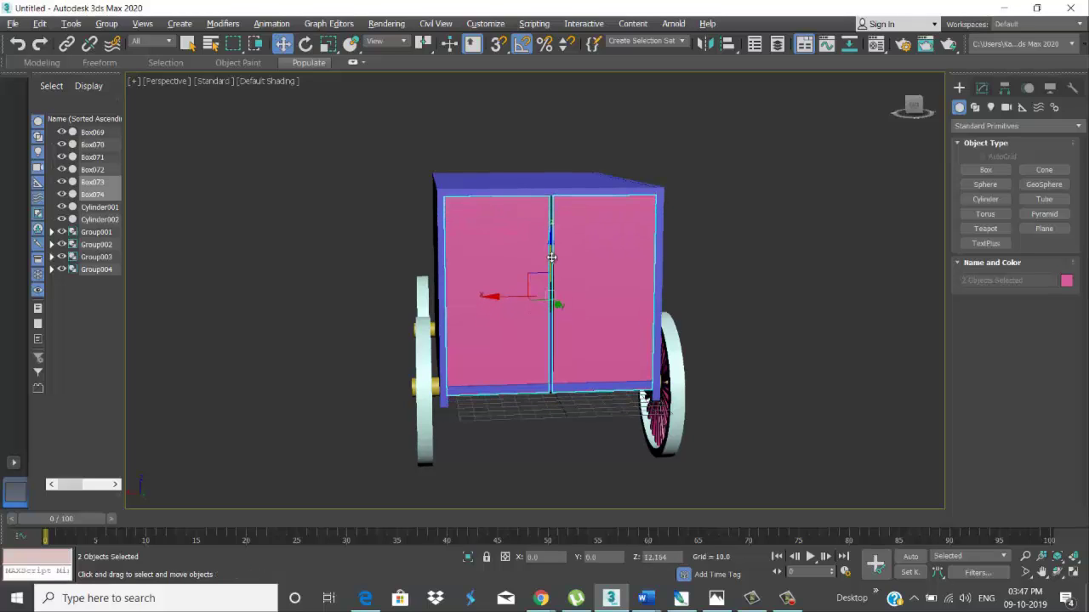
Step: Nudge both door panels flush with the cart front
click(691, 222)
mouse_move(691, 223)
alt+middle_down()
mouse_move(627, 309)
mouse_move(499, 323)
alt+middle_up()
click(595, 352)
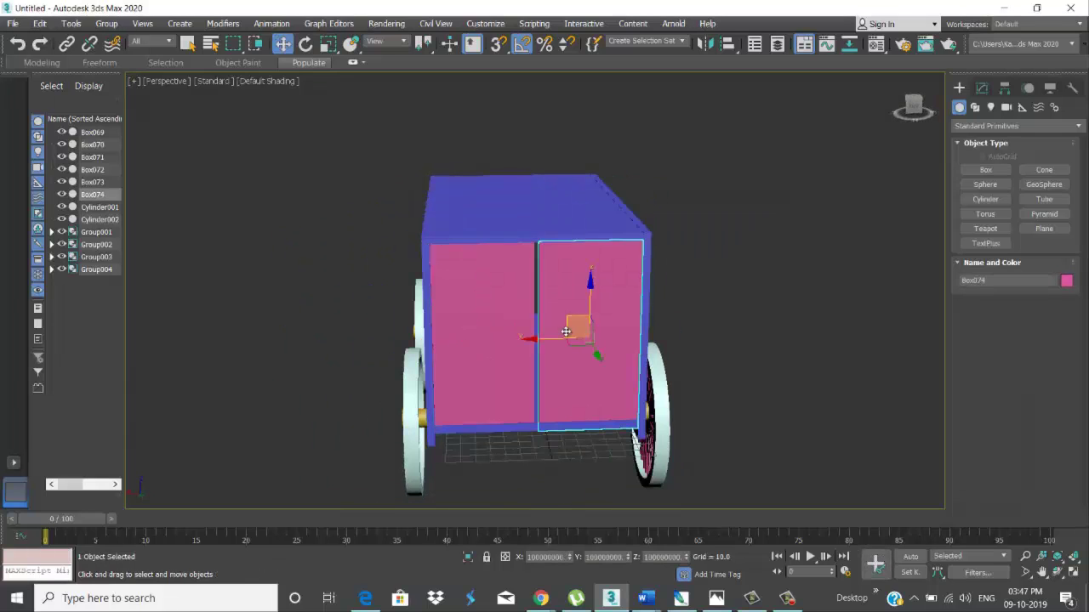
ctrl+click(501, 338)
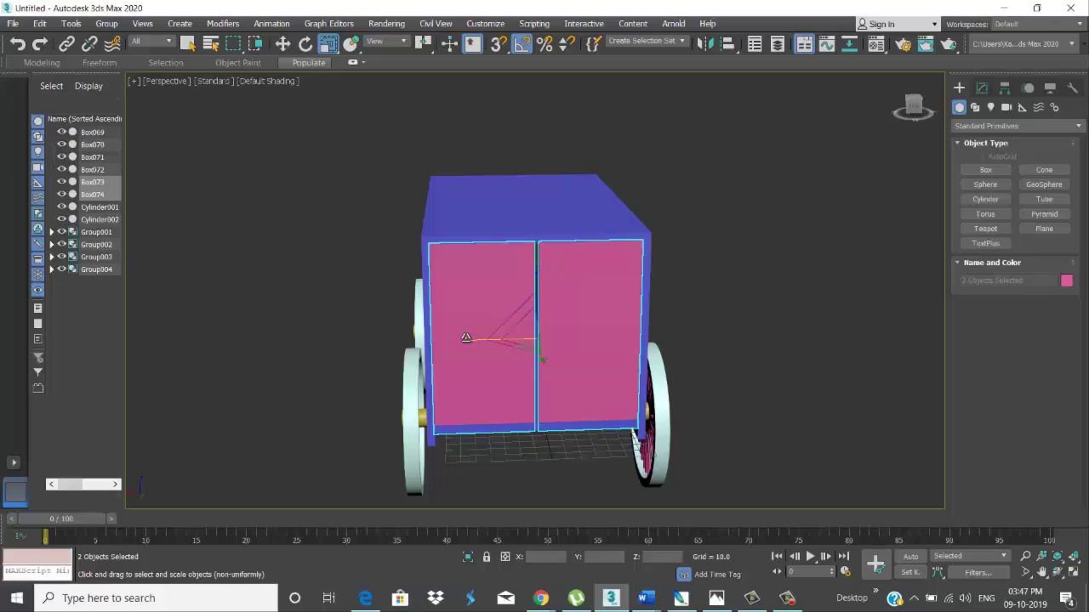
drag(514, 337, 522, 339)
click(583, 332)
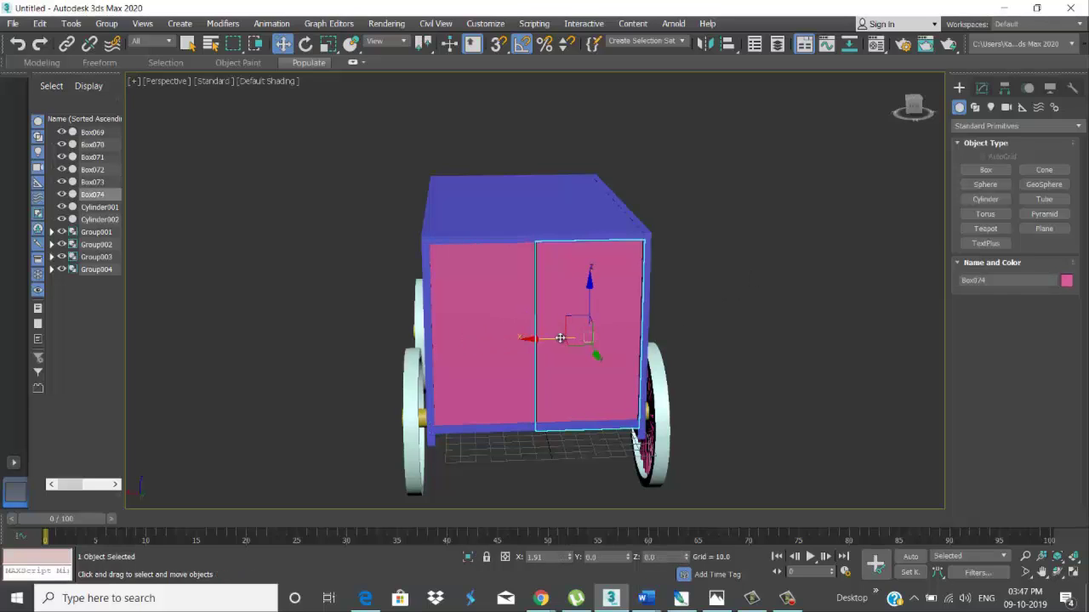
click(440, 347)
click(666, 284)
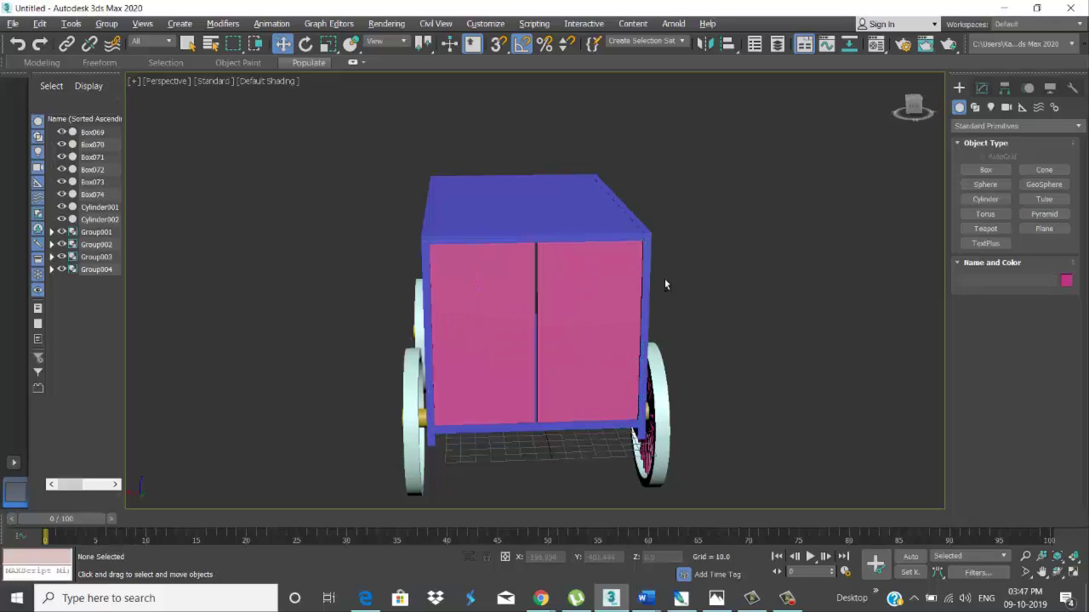
alt+middle_drag(666, 284, 595, 255)
Step: Draw a thin box at the cart's open end and raise it into a tall board
click(964, 168)
scroll(590, 297, up, 5)
alt+middle_drag(590, 297, 377, 318)
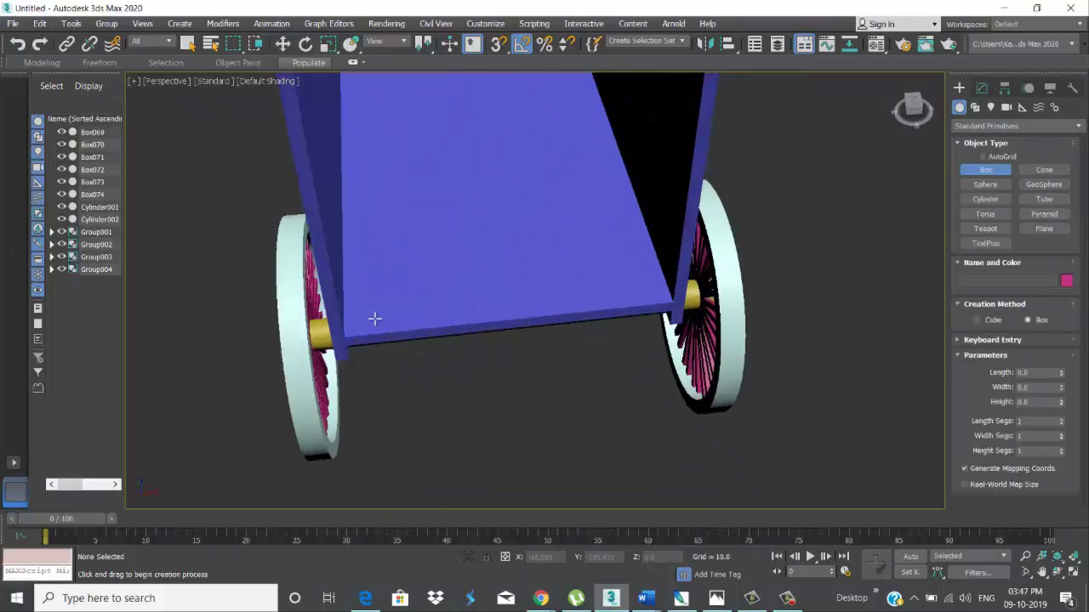
drag(349, 329, 387, 321)
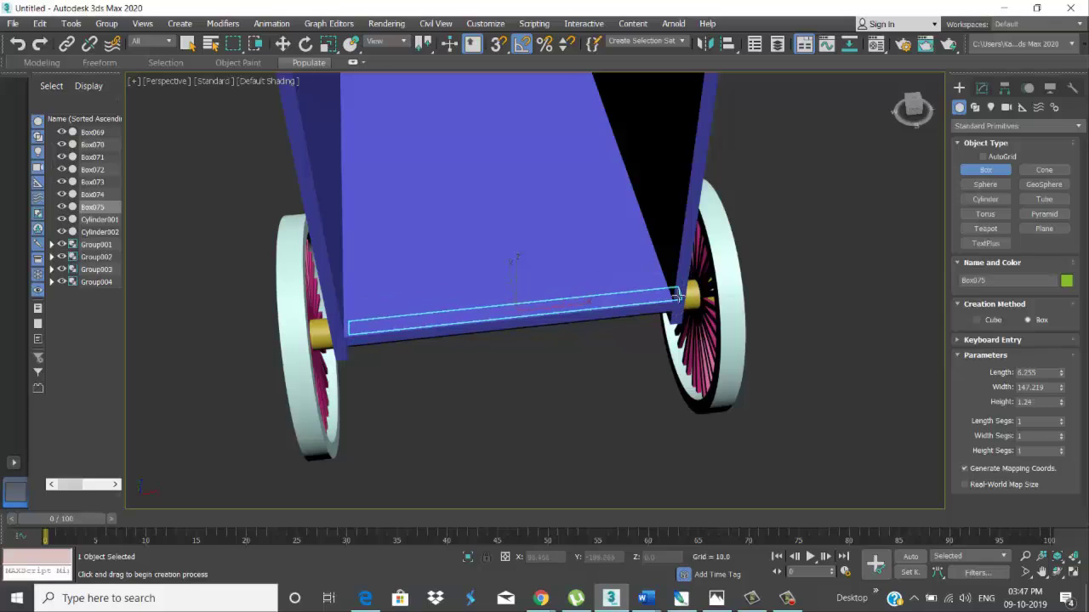
click(698, 119)
Step: Move the green board, Box075, so it covers the lower back opening between the wheels
mouse_move(663, 261)
alt+middle_down()
mouse_move(601, 284)
mouse_move(575, 314)
mouse_move(536, 330)
alt+middle_up()
key(w)
scroll(574, 315, down, 3)
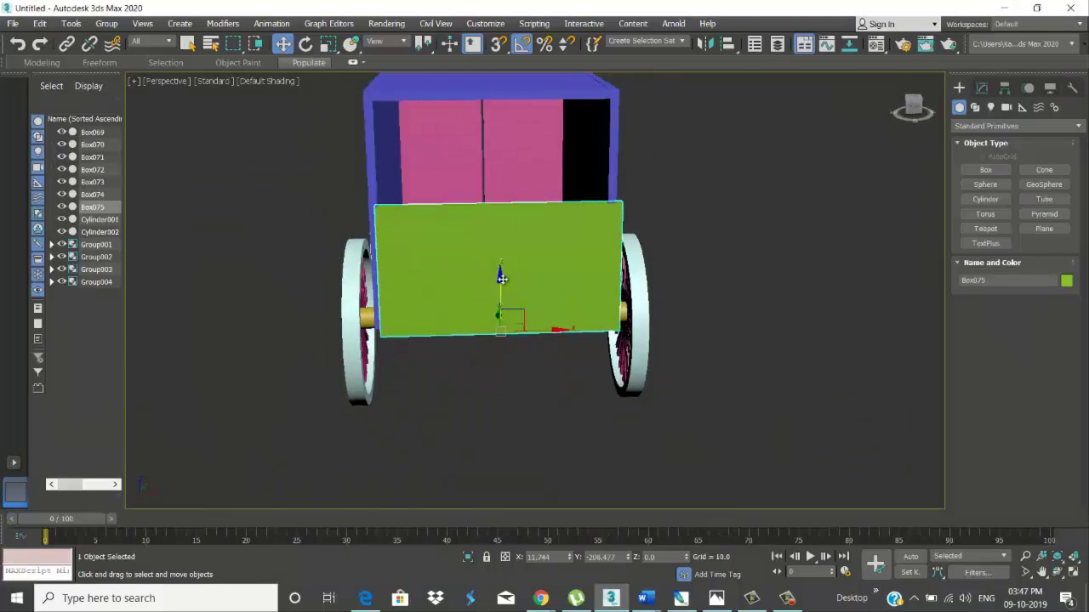
drag(501, 278, 505, 296)
mouse_move(505, 296)
alt+middle_down()
mouse_move(530, 298)
mouse_move(540, 314)
alt+middle_up()
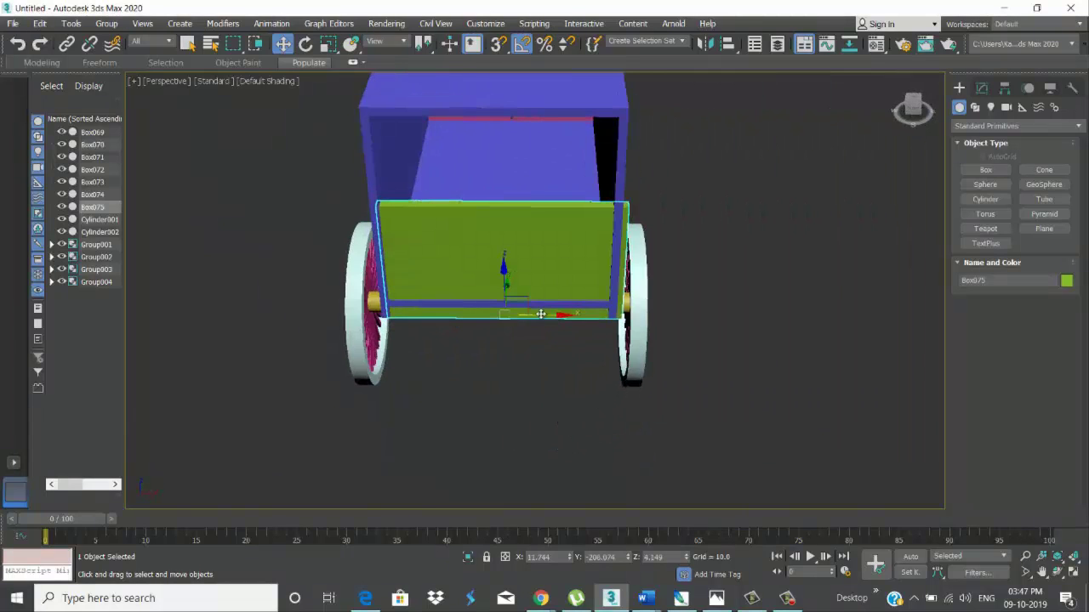
drag(540, 314, 534, 314)
alt+middle_drag(636, 346, 666, 257)
click(667, 257)
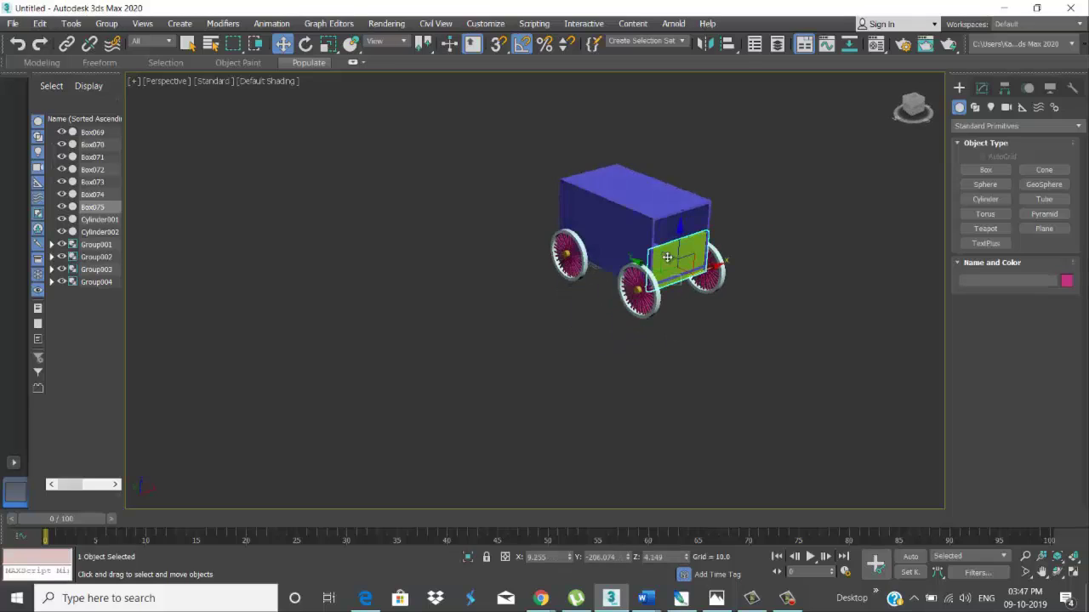
Step: Drag-select every part of the cart
click(739, 270)
scroll(739, 270, down, 2)
drag(518, 162, 841, 360)
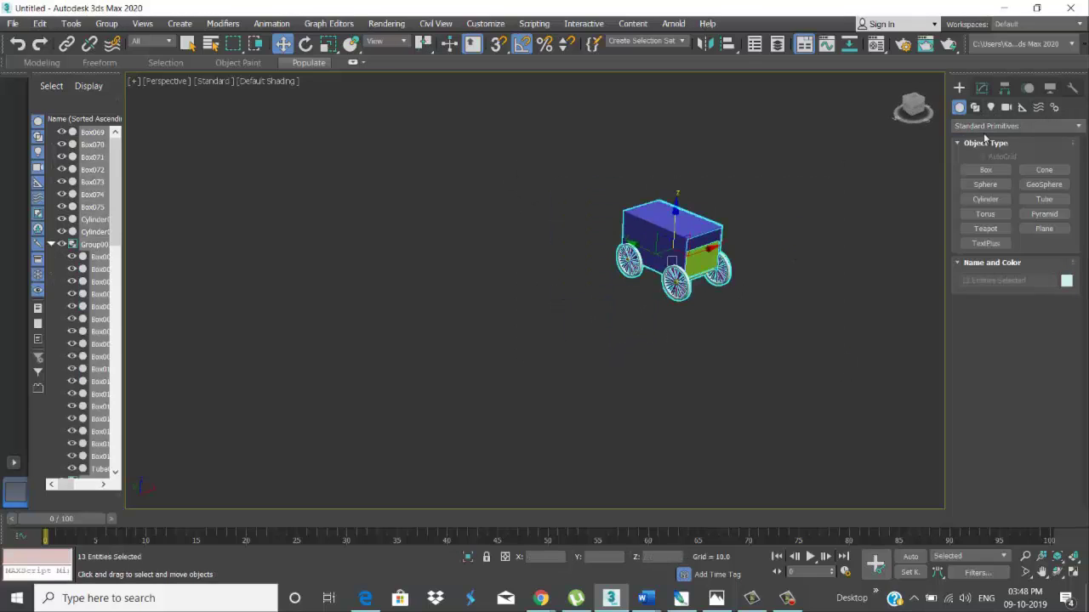
Step: Assign a plain grey default material from the Material Editor to the selected cart
key(m)
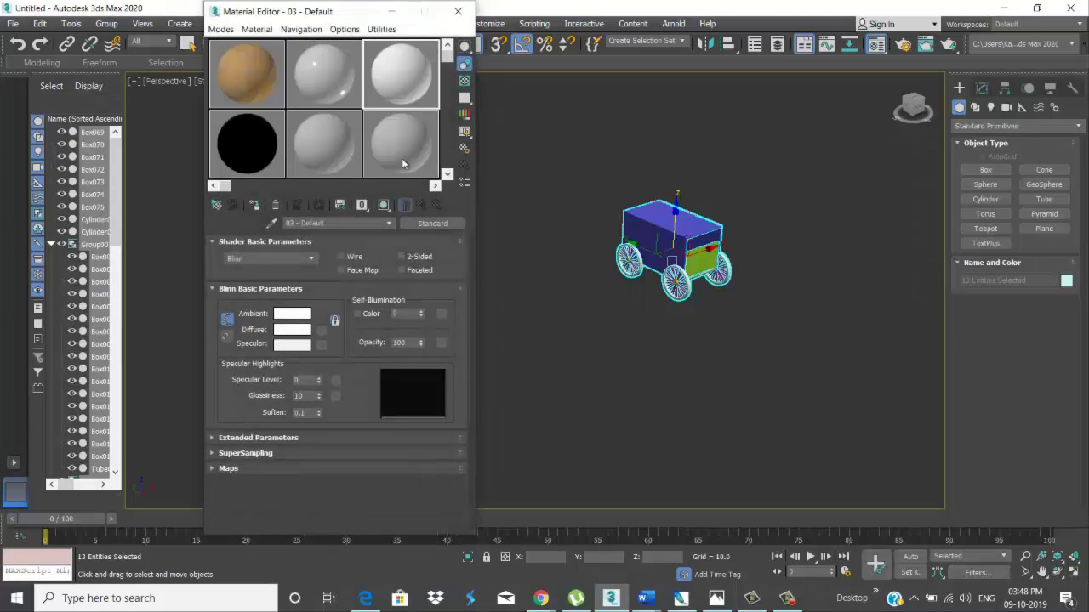
drag(656, 245, 656, 246)
click(492, 324)
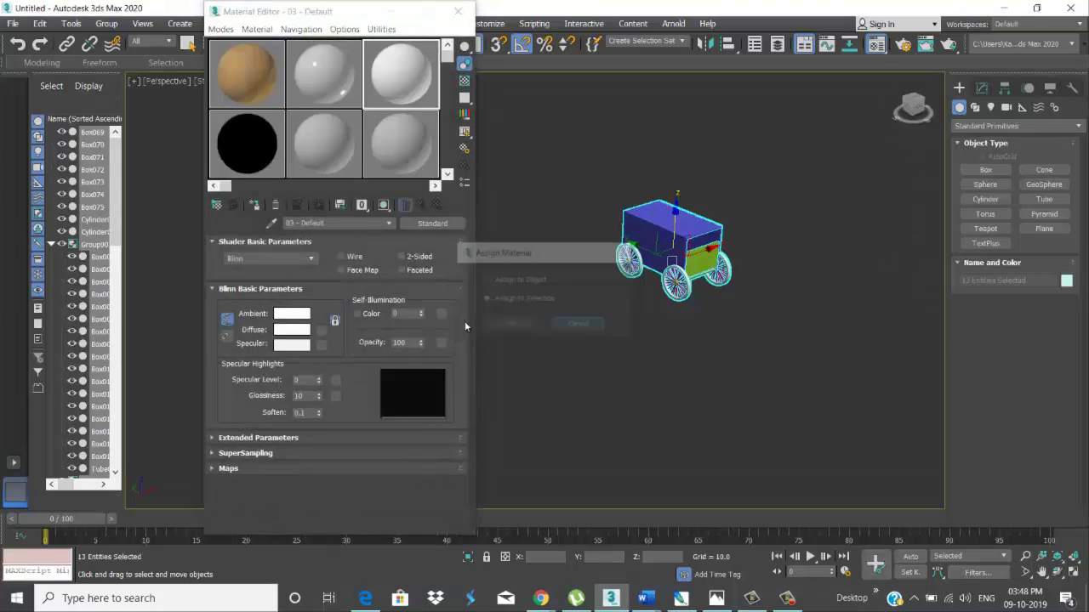
click(275, 206)
Step: Deselect the cart, close the Material Editor and orbit around the grey cart
click(745, 201)
scroll(778, 280, up, 5)
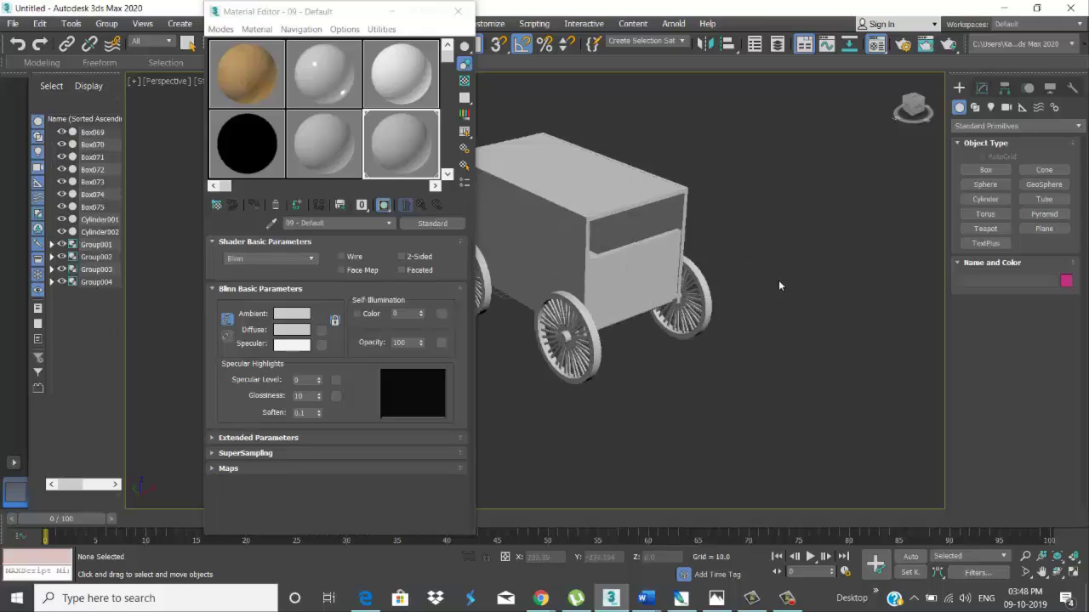
key(m)
scroll(737, 146, down, 3)
scroll(737, 145, down, 2)
mouse_move(737, 145)
alt+middle_down()
mouse_move(680, 196)
mouse_move(650, 245)
mouse_move(766, 247)
alt+middle_up()
click(985, 169)
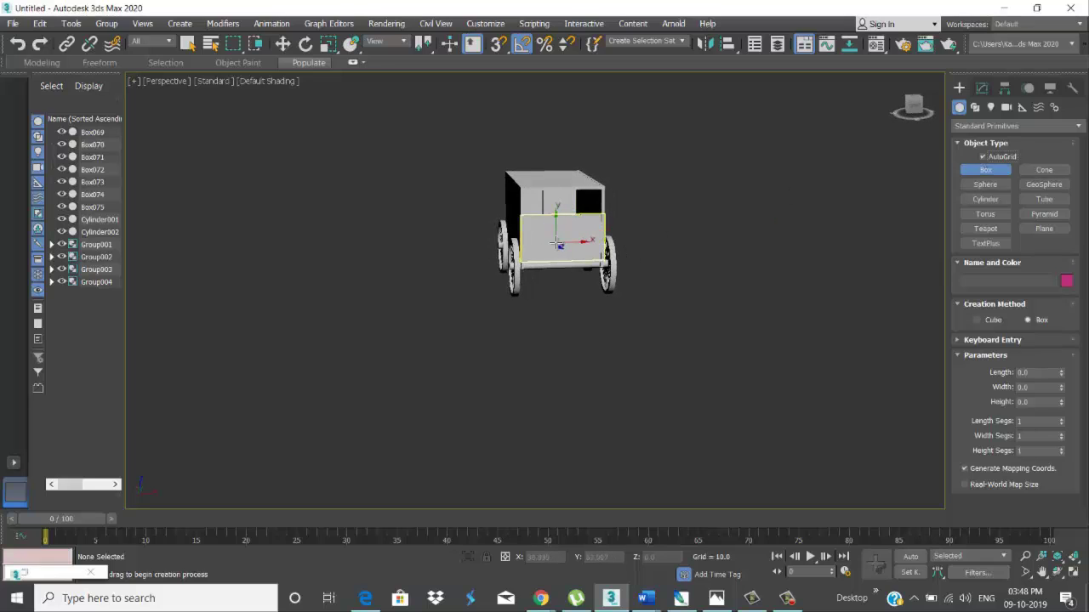
Step: Draw a box on the cart's front face and make it a long pole (Height 188.74, Width 11.733)
drag(557, 244, 561, 246)
click(553, 272)
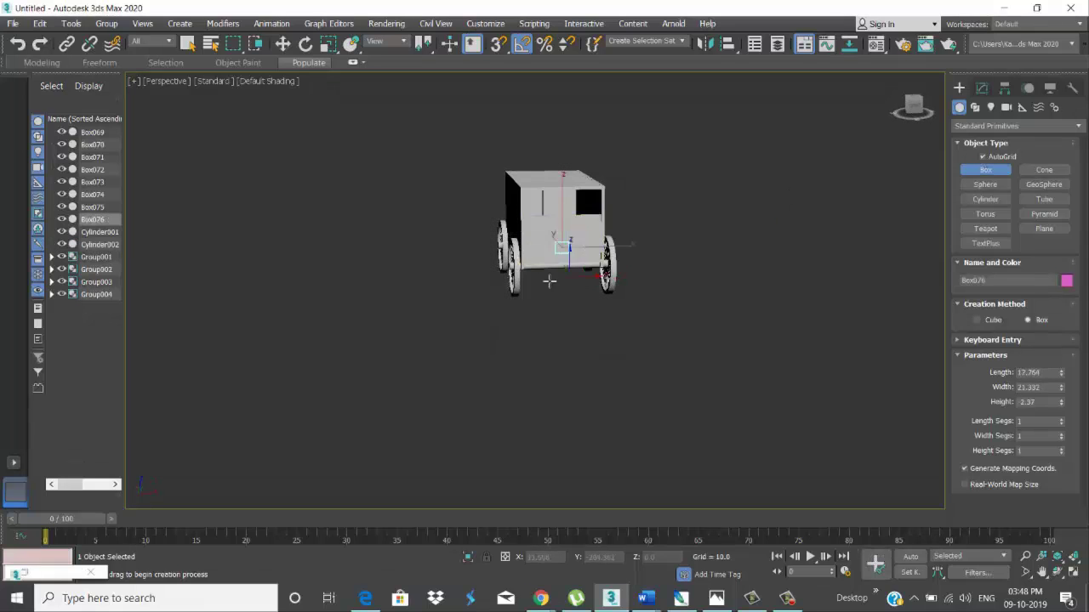
alt+middle_drag(549, 282, 615, 318)
key(w)
click(981, 88)
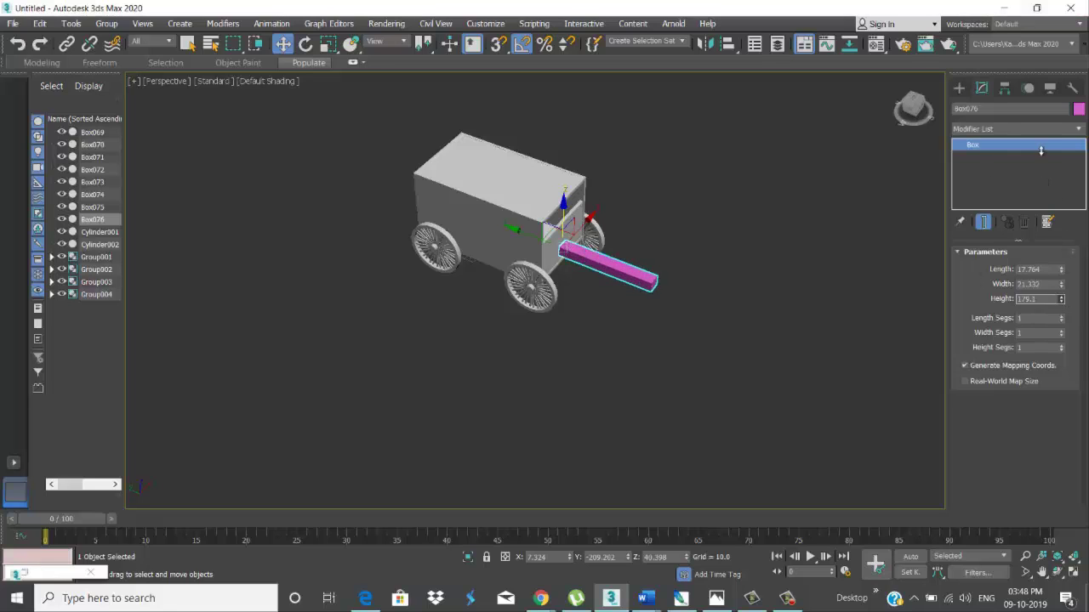
alt+middle_drag(528, 255, 608, 220)
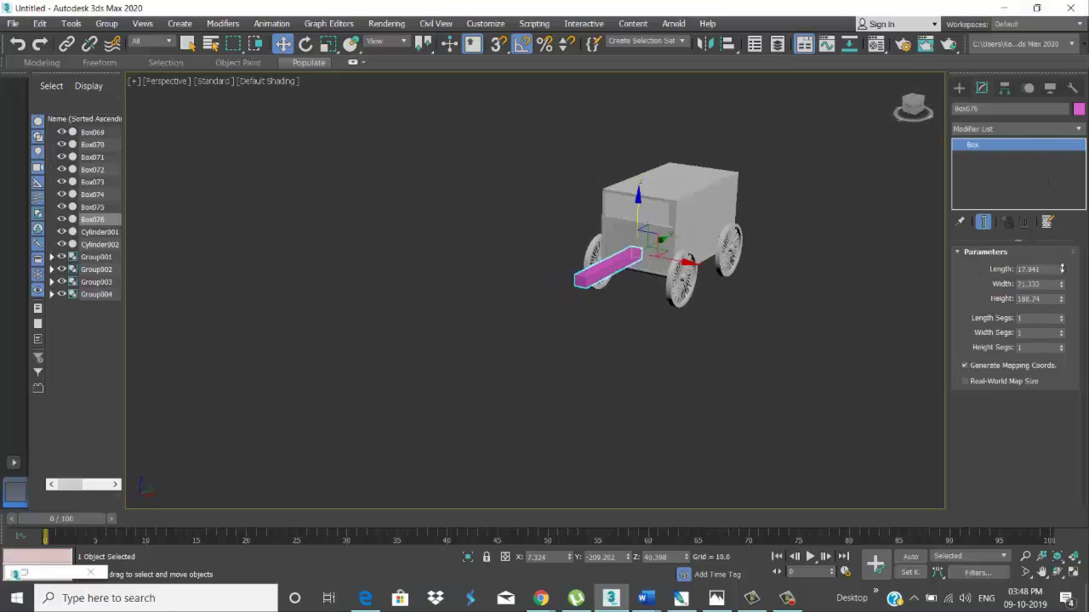
drag(1062, 286, 1062, 306)
alt+middle_drag(825, 347, 485, 217)
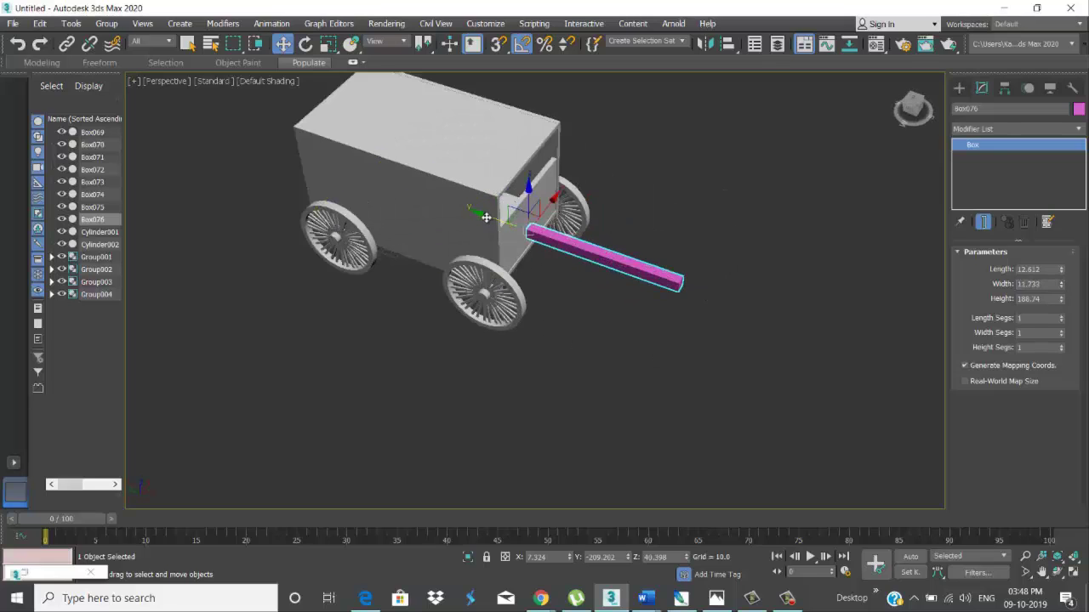
alt+middle_drag(680, 223, 711, 274)
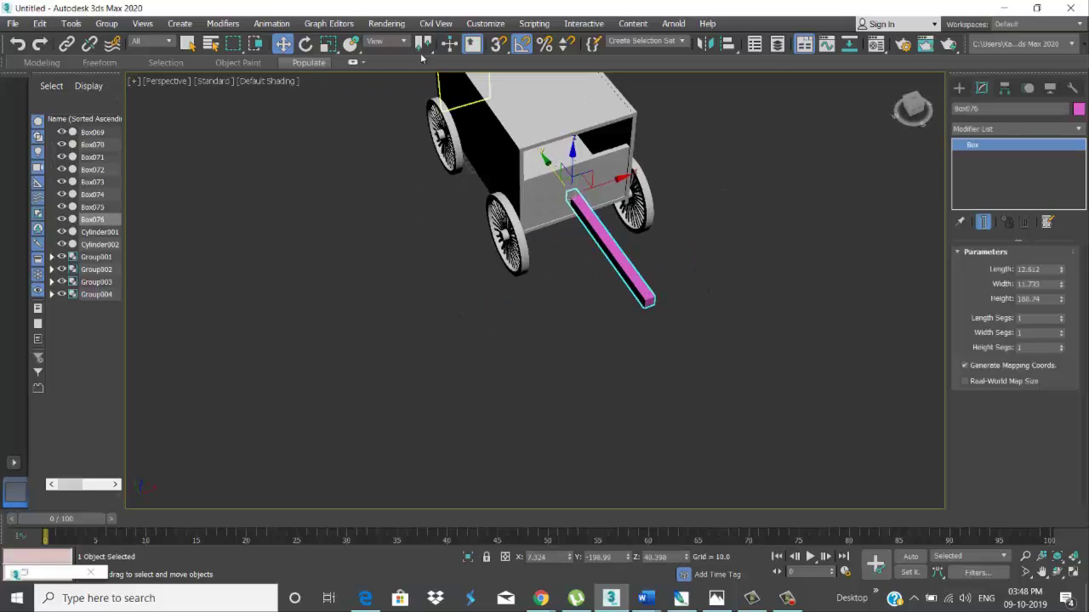
Step: Clone a crosswise copy of the pole and move it to the far end as a T crossbar
click(305, 44)
shift+drag(566, 236, 639, 272)
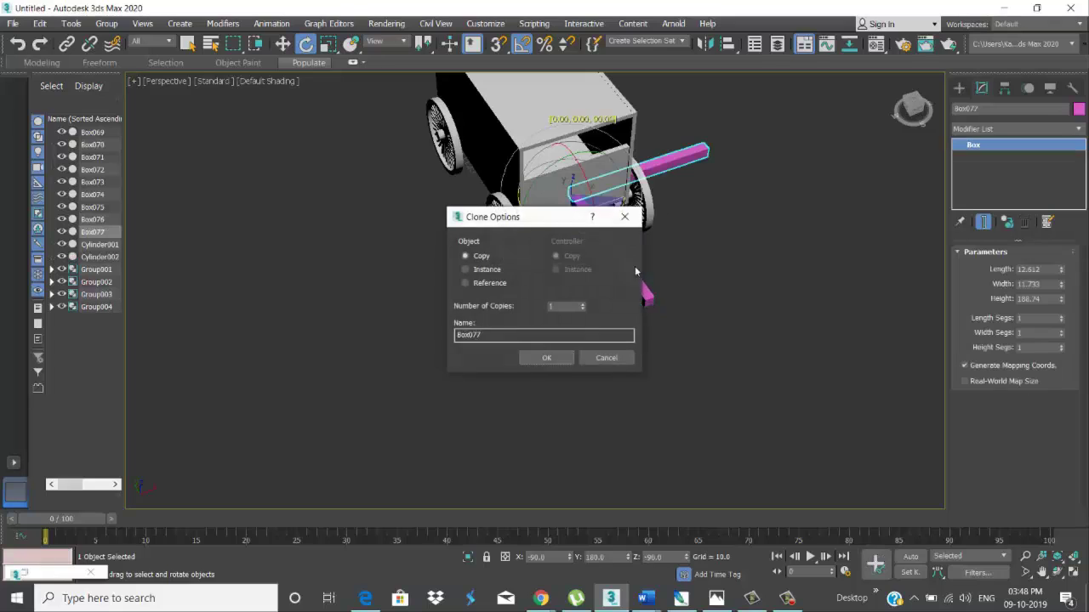
click(547, 360)
alt+middle_drag(578, 217, 600, 220)
key(w)
drag(592, 181, 601, 182)
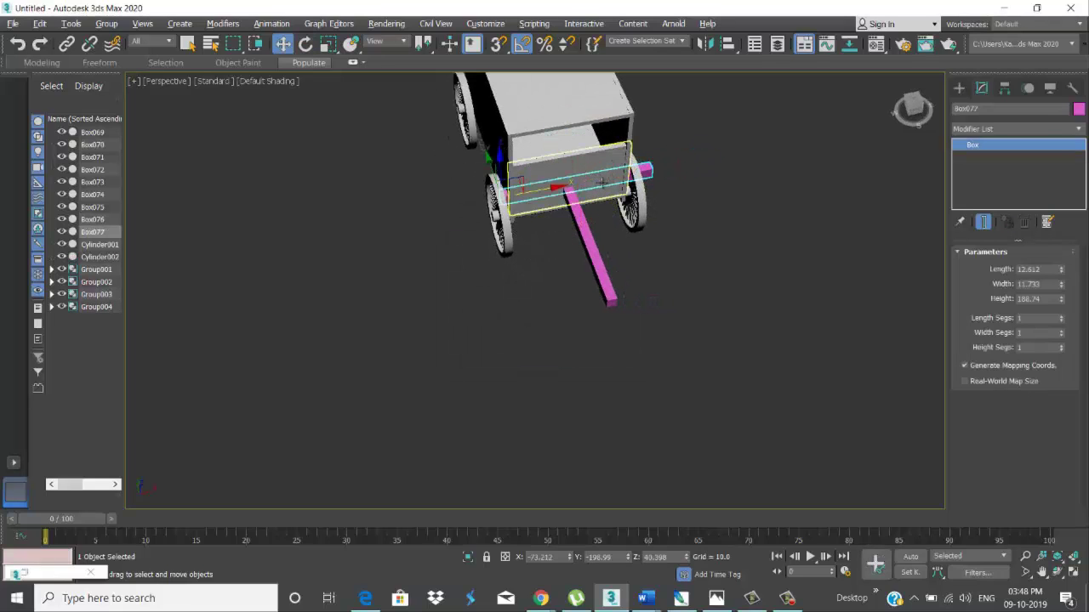
alt+middle_drag(595, 247, 580, 227)
drag(580, 227, 692, 243)
mouse_move(693, 243)
alt+middle_down()
mouse_move(654, 197)
mouse_move(696, 168)
mouse_move(702, 268)
alt+middle_up()
scroll(693, 267, down, 2)
click(688, 267)
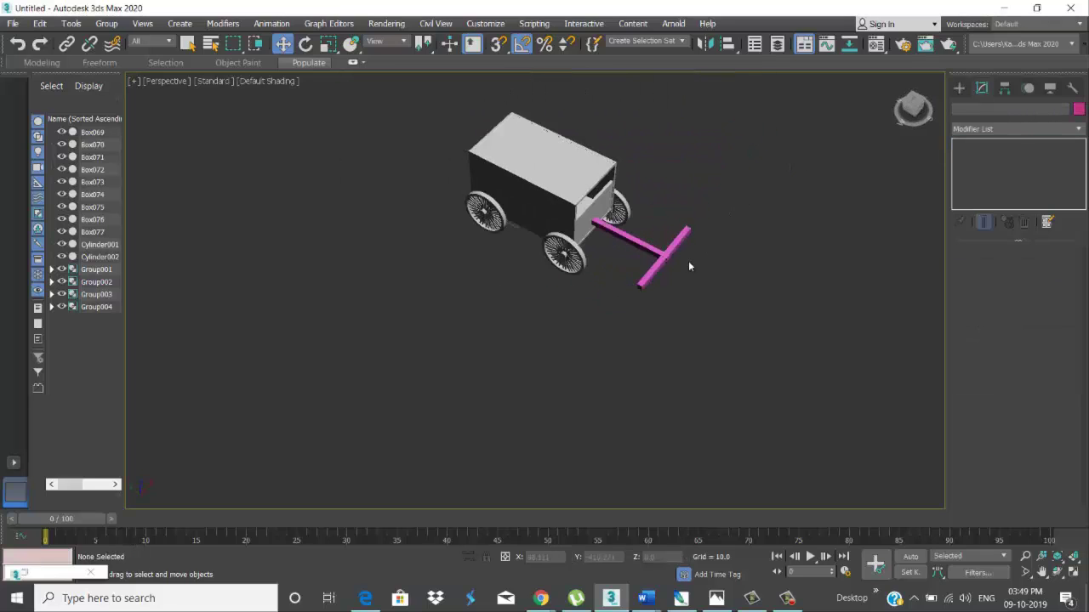
drag(645, 295, 645, 295)
Step: Give both towing pole bars, Box076 and Box077, the cart's plain grey material
key(m)
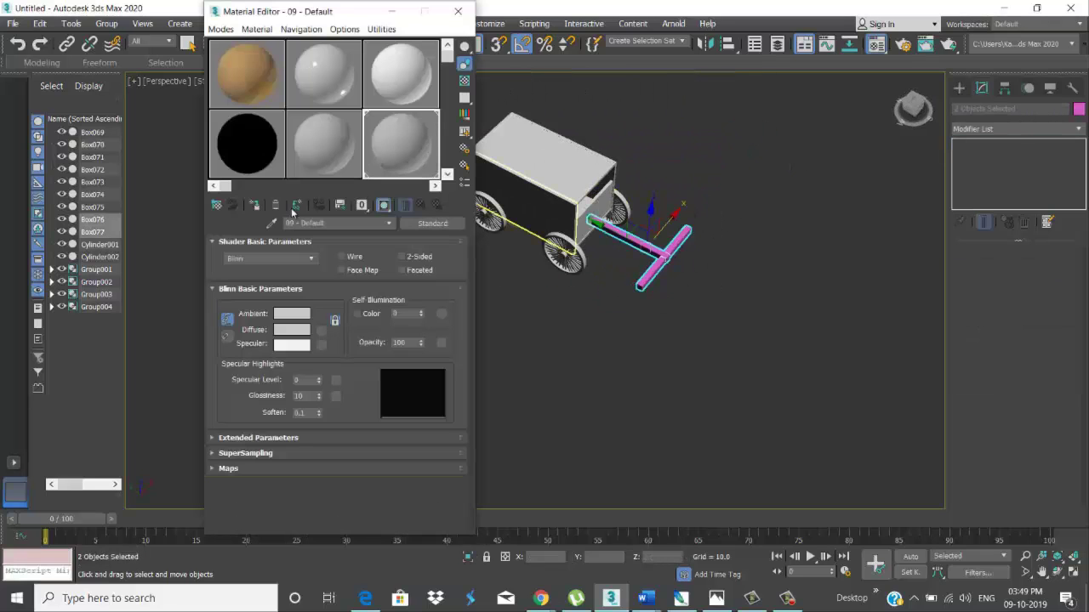
click(393, 12)
click(678, 313)
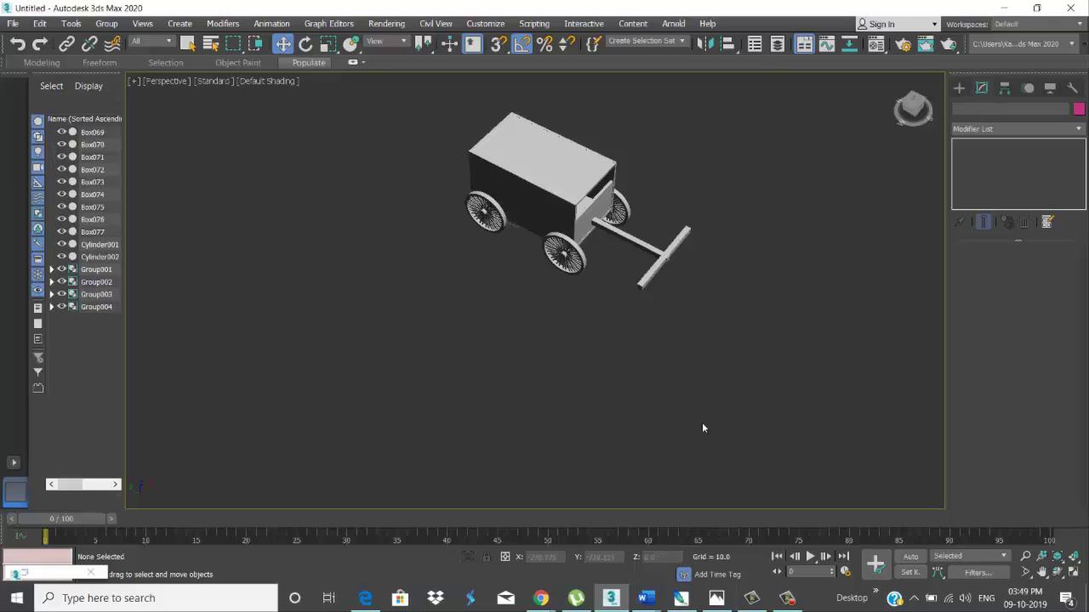
mouse_move(702, 428)
alt+middle_down()
mouse_move(636, 335)
mouse_move(721, 428)
mouse_move(582, 315)
mouse_move(814, 246)
alt+middle_up()
click(962, 88)
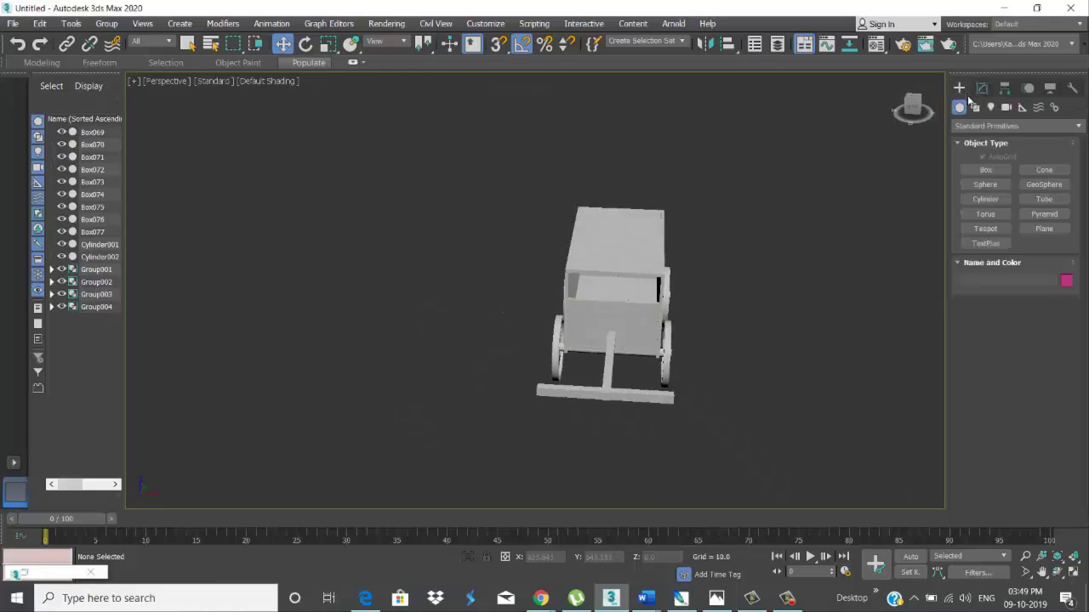
Step: Create an Extended Primitives ChamferBox beside the cart with fillet 11.752
click(1004, 129)
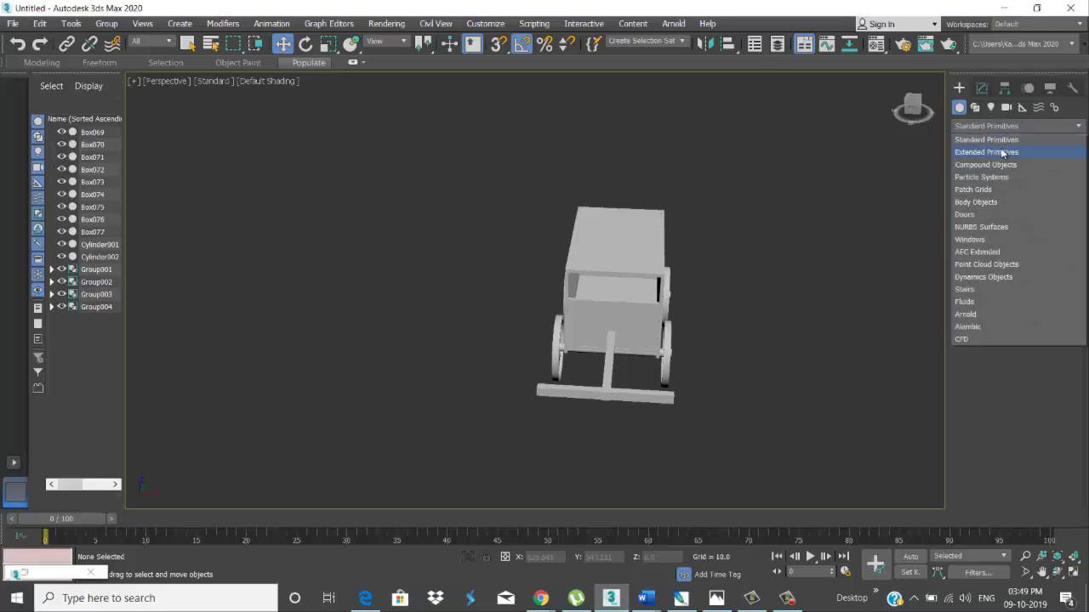
click(1002, 152)
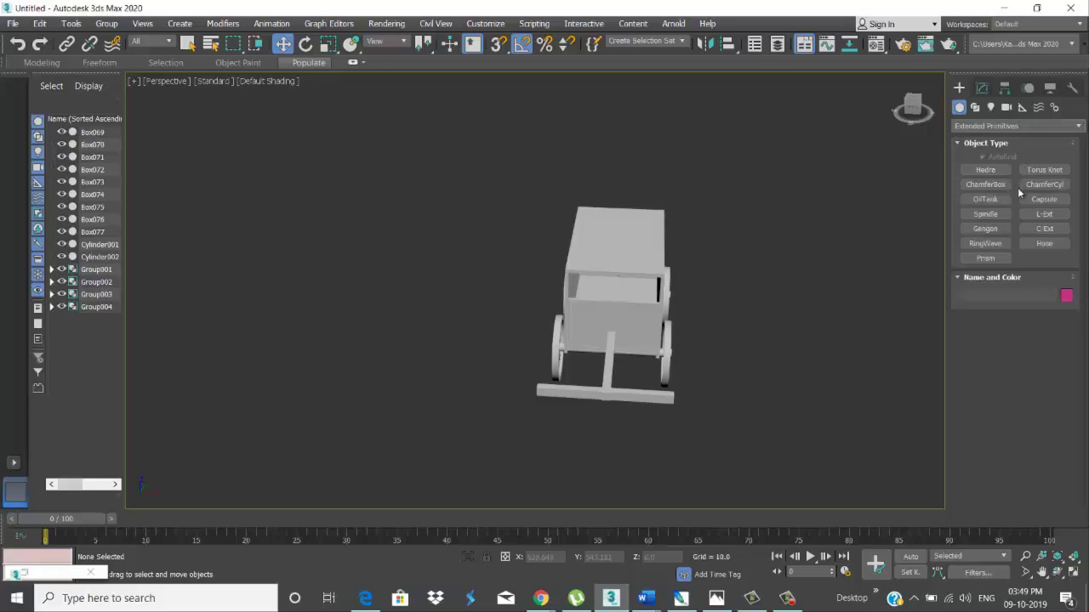
click(985, 185)
alt+middle_drag(547, 272, 550, 299)
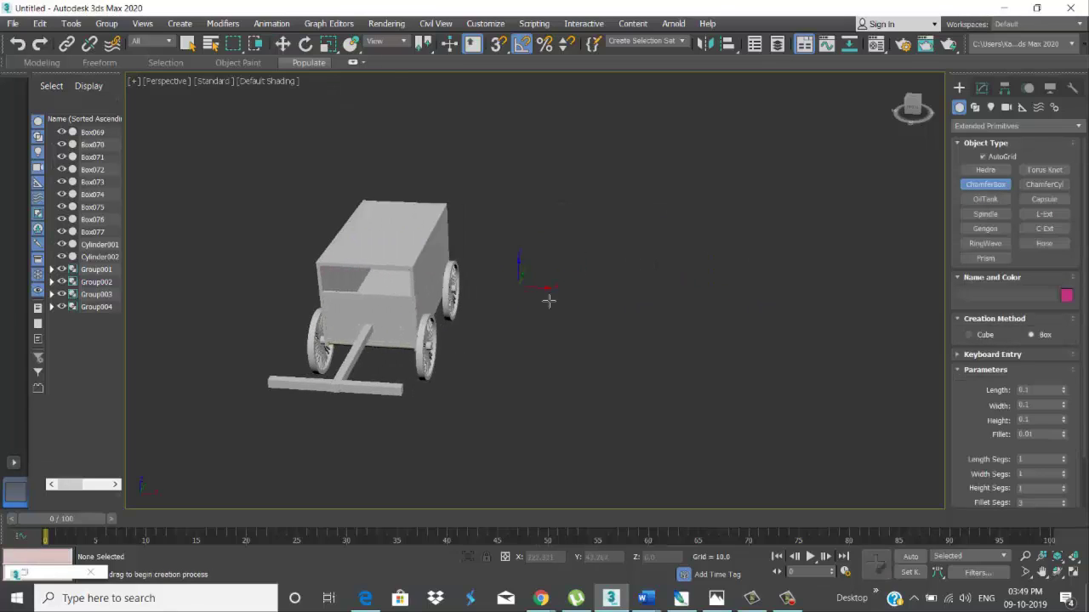
mouse_move(592, 302)
mouse_down()
mouse_move(640, 359)
mouse_move(800, 383)
mouse_up()
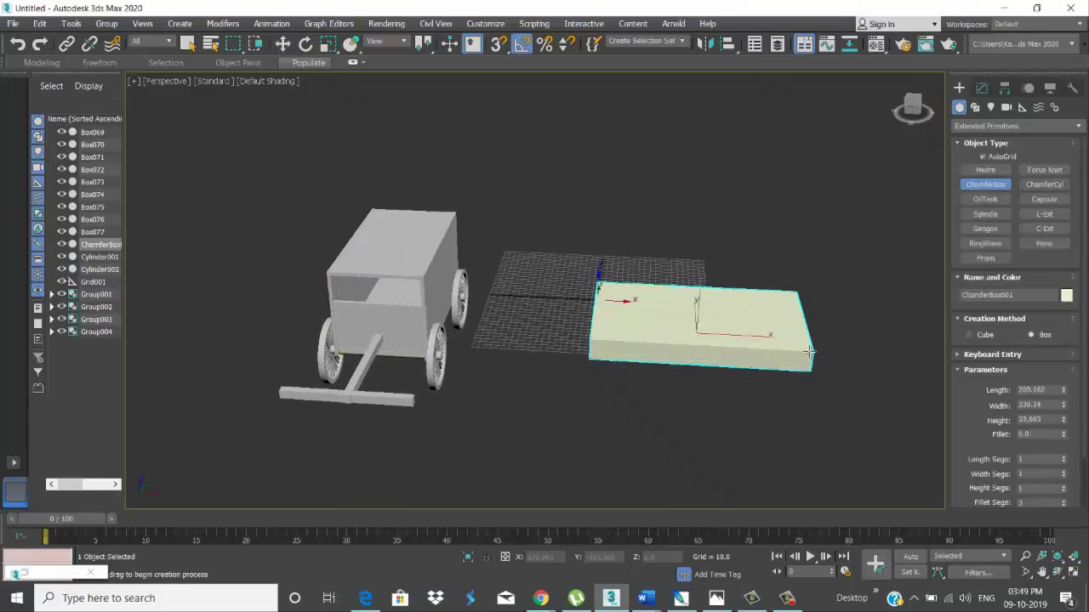
click(804, 336)
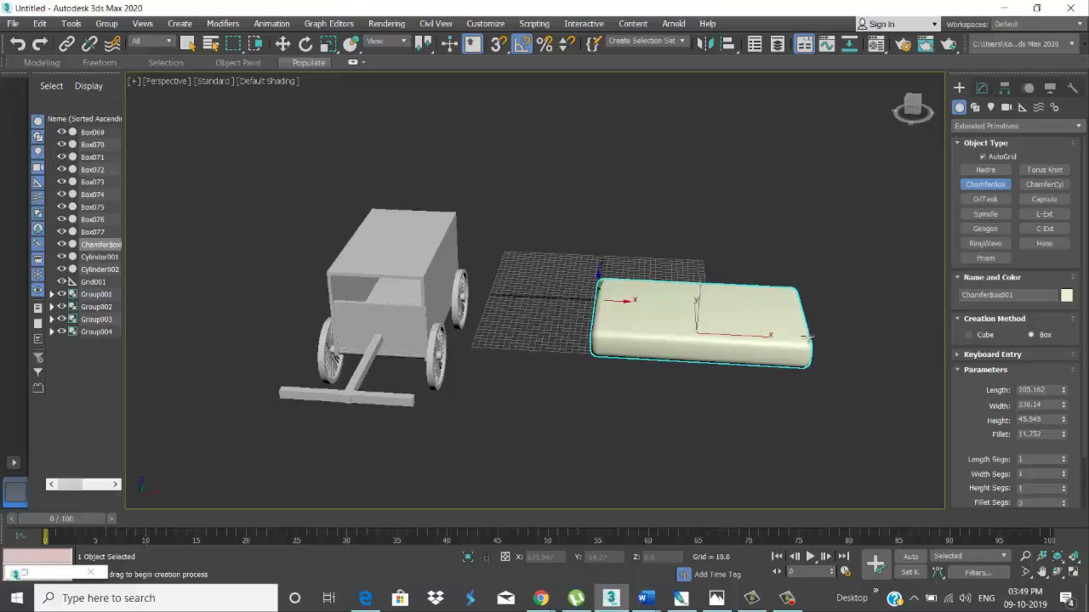
click(805, 336)
Step: Position the chamfer box beside the cart, stretch it lengthwise, and make a camera from the view
key(w)
alt+middle_drag(646, 340, 595, 340)
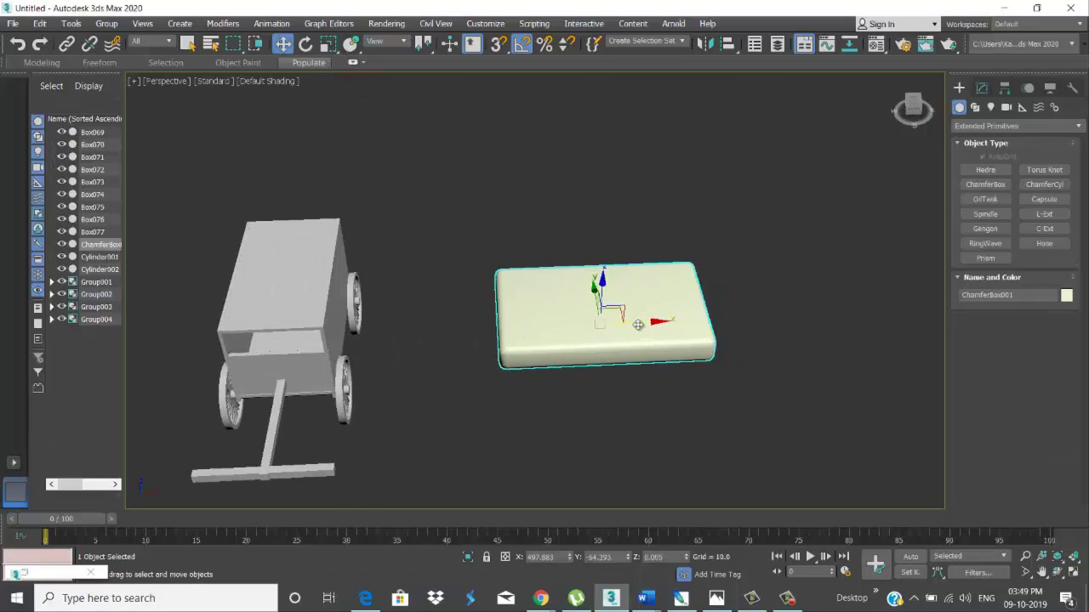
key(r)
drag(519, 318, 545, 322)
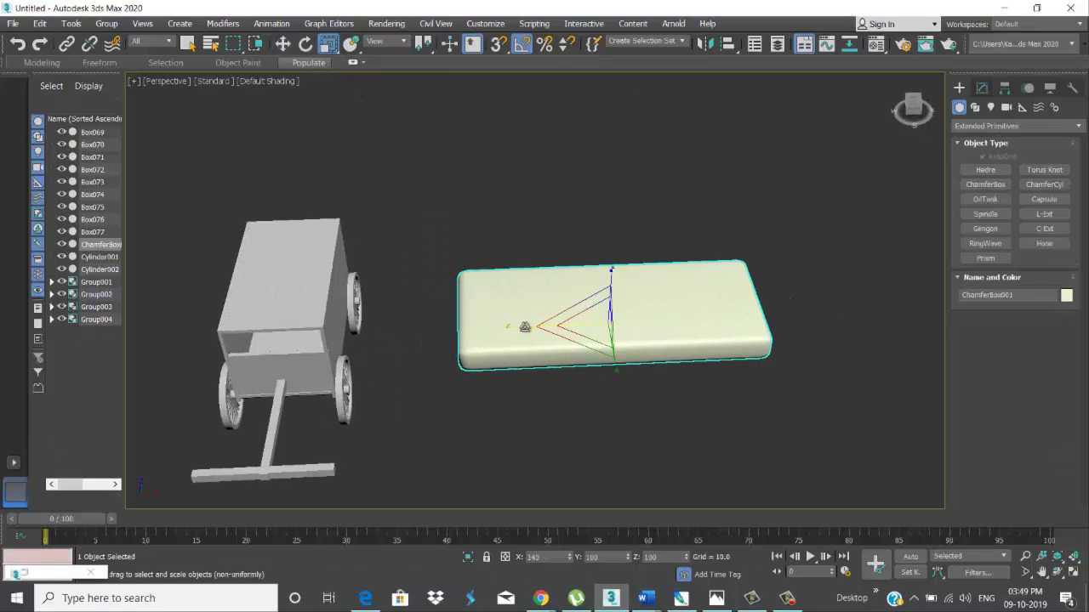
alt+middle_drag(545, 321, 678, 338)
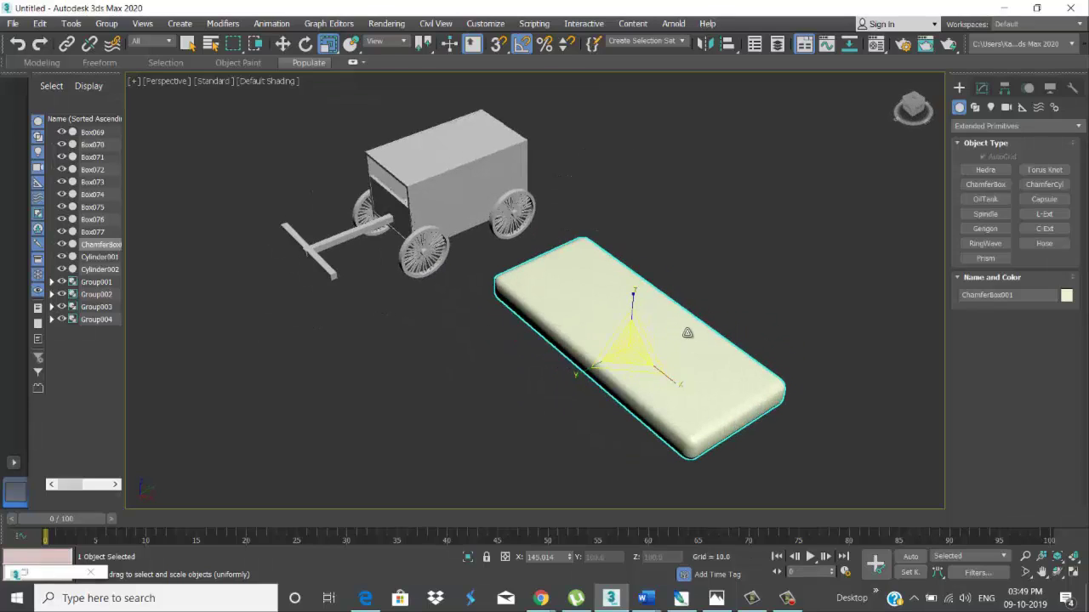
key(ctrl+c)
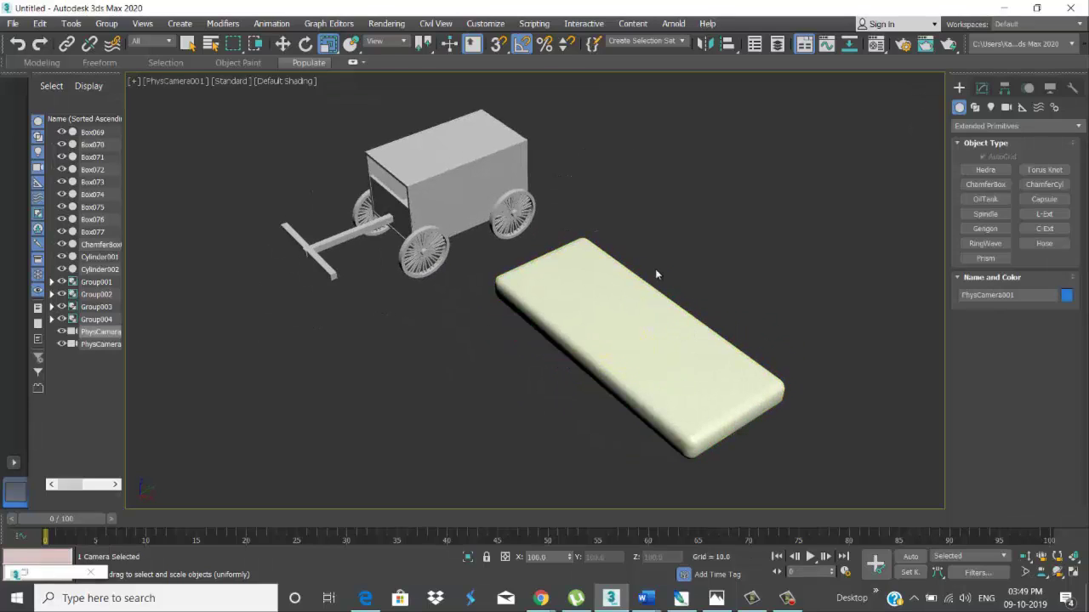
Step: Increase the chamfer box's Length in the Modify panel
key(w)
click(687, 332)
click(981, 88)
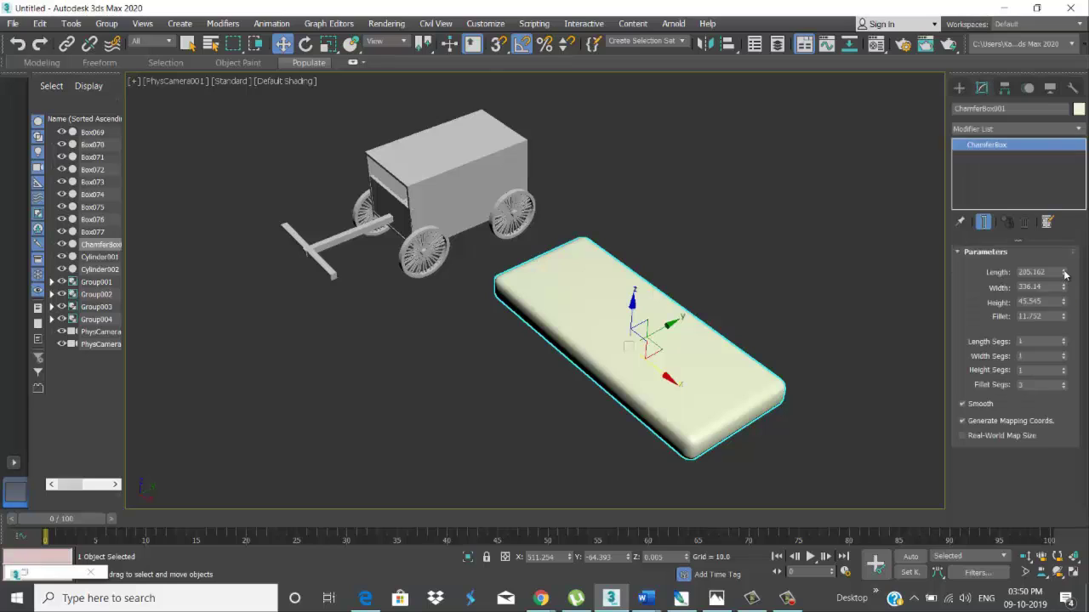
drag(1063, 287, 1077, 327)
click(532, 340)
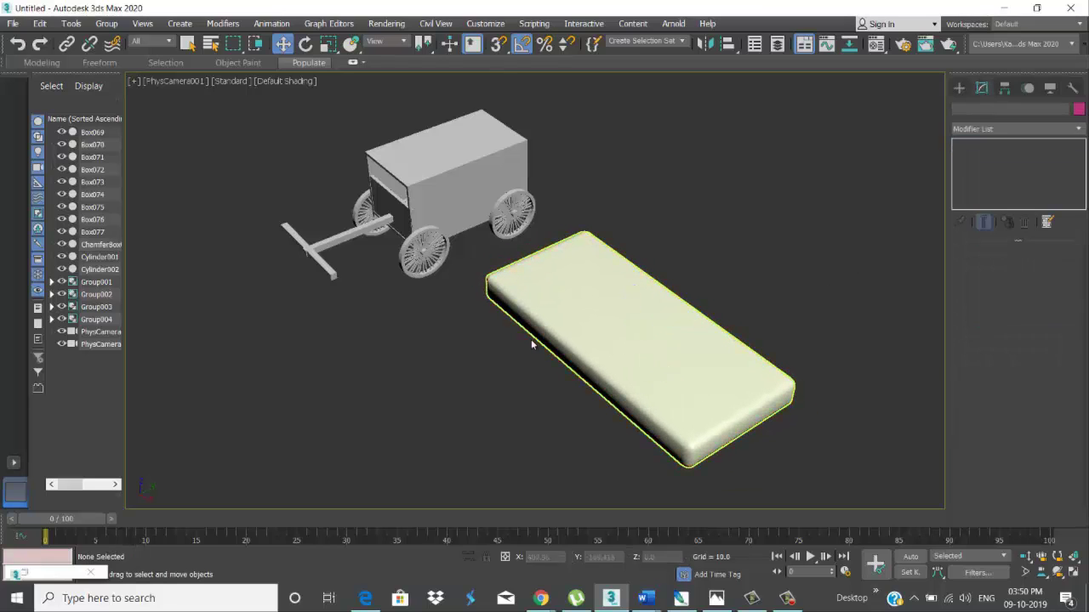
mouse_move(557, 376)
middle_down()
mouse_move(543, 361)
mouse_move(587, 405)
mouse_move(590, 389)
mouse_move(478, 372)
middle_up()
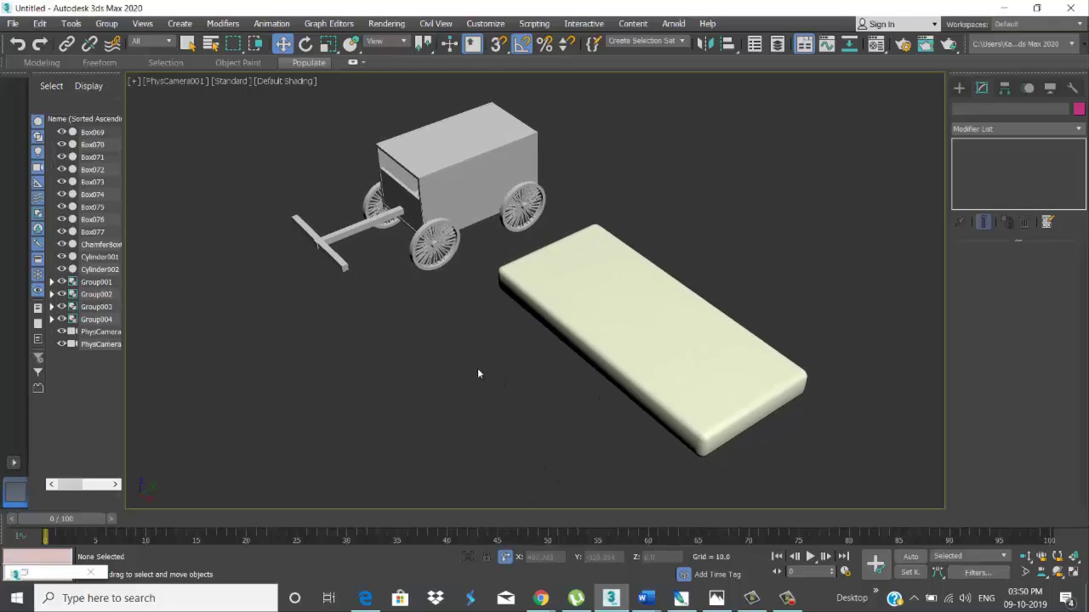
click(174, 81)
Step: Switch the viewport back to Perspective and delete the physical camera
click(221, 125)
scroll(383, 160, down, 3)
scroll(542, 225, down, 5)
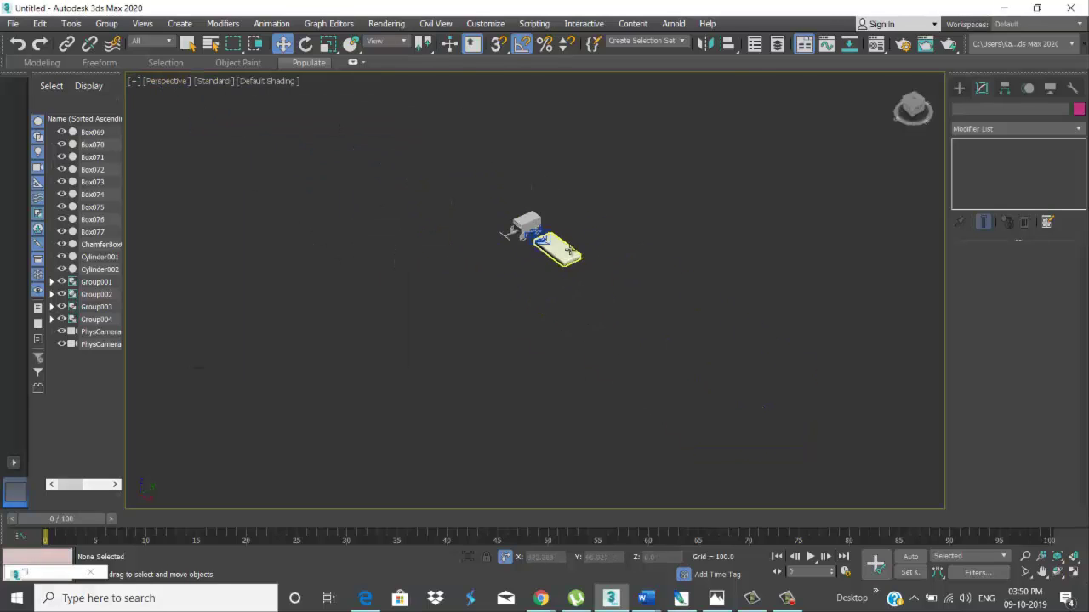
click(539, 236)
scroll(540, 236, up, 5)
mouse_move(539, 237)
middle_down()
mouse_move(689, 329)
mouse_move(727, 365)
middle_up()
key(Delete)
Step: Clone the sofa base rotated 90° upright as the backrest, ChamferBox002
click(690, 328)
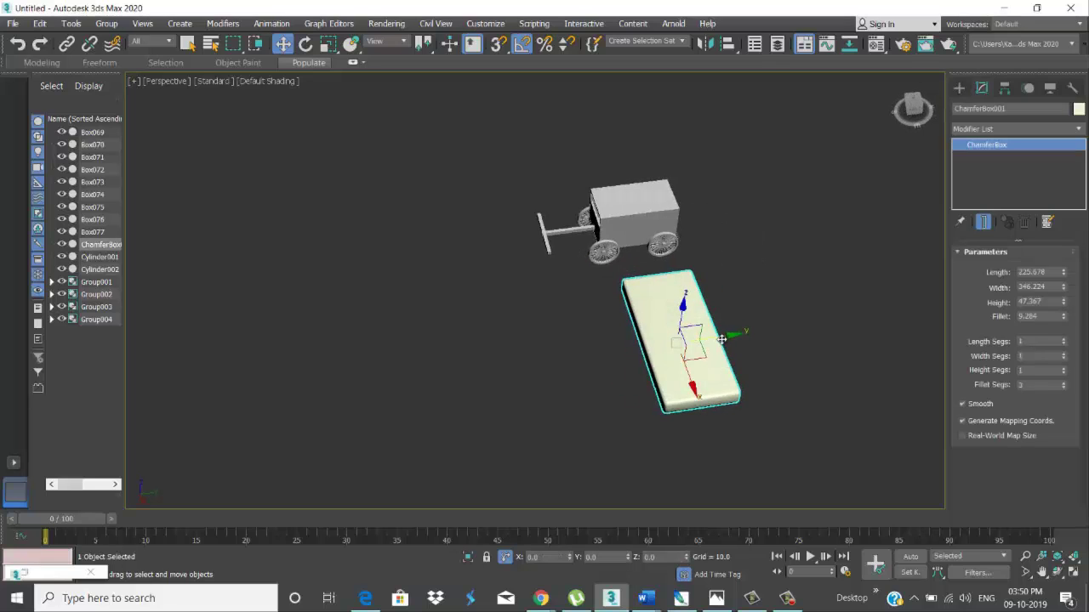
key(e)
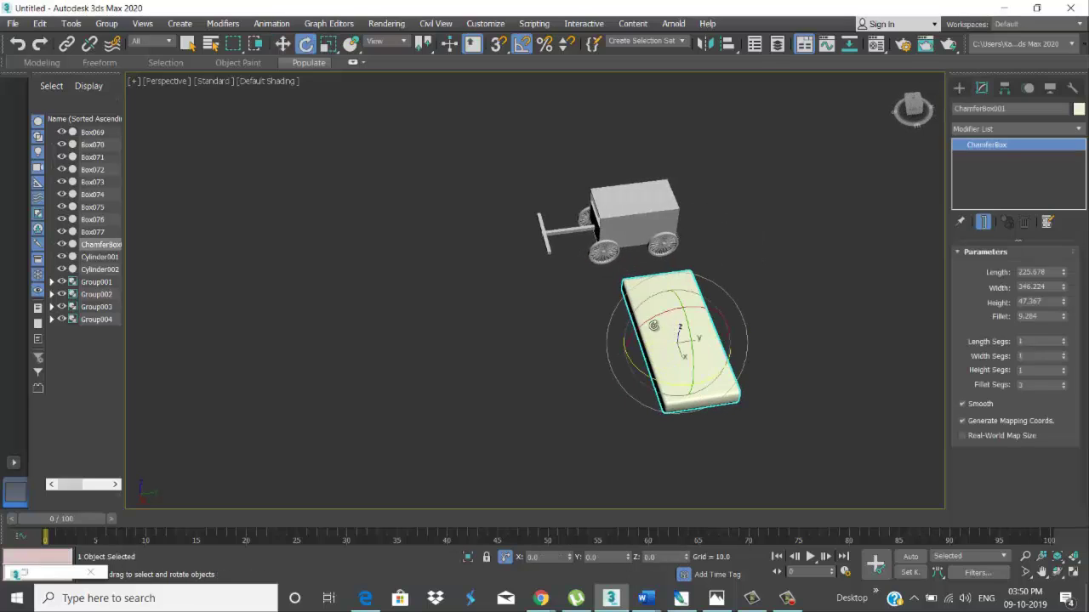
shift+drag(667, 280, 614, 361)
click(606, 357)
shift+drag(667, 281, 575, 357)
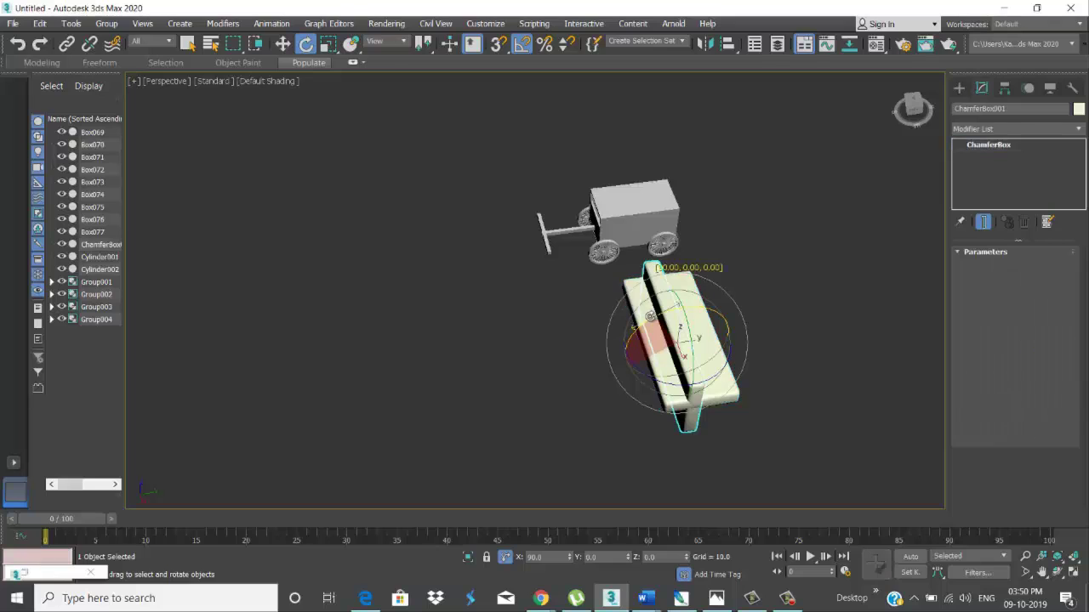
click(562, 357)
key(w)
mouse_move(719, 336)
alt+middle_down()
mouse_move(650, 291)
mouse_move(689, 344)
alt+middle_up()
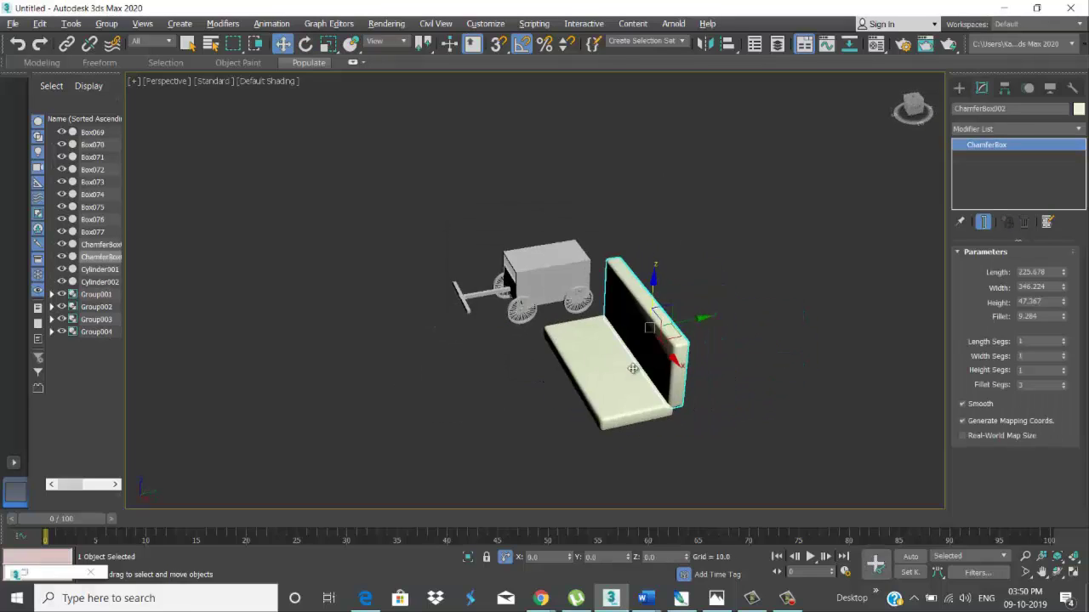
Step: Clone the seat slab upward as ChamferBox003 resting on the seat
key(ctrl+d)
scroll(689, 344, up, 5)
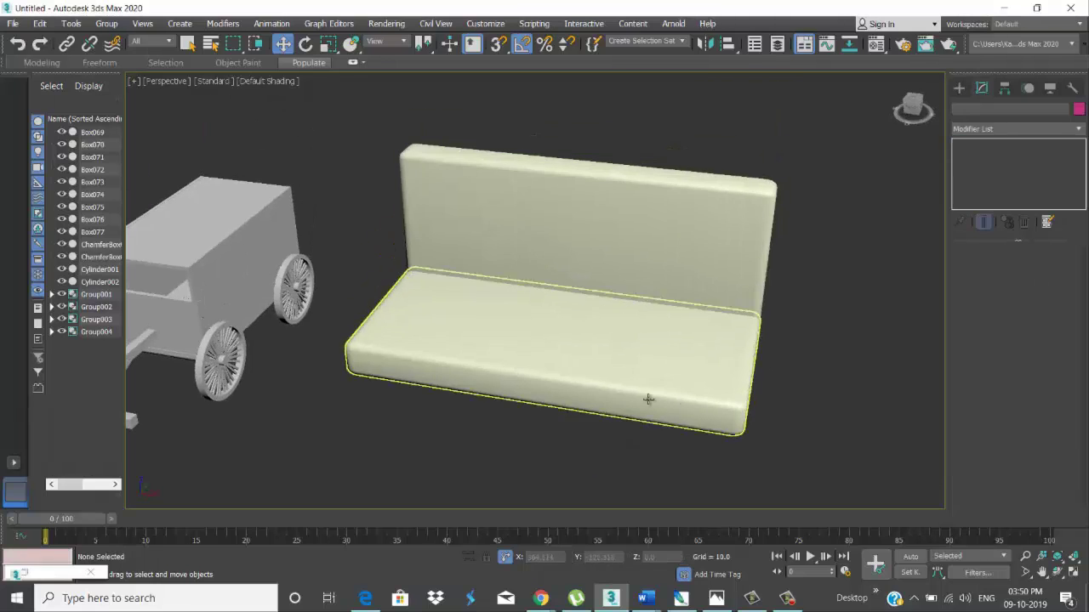
mouse_move(649, 397)
alt+middle_down()
mouse_move(660, 403)
mouse_move(607, 384)
alt+middle_up()
click(607, 384)
mouse_move(569, 337)
shift+mouse_down()
mouse_move(567, 275)
mouse_move(563, 290)
shift+mouse_up()
click(544, 357)
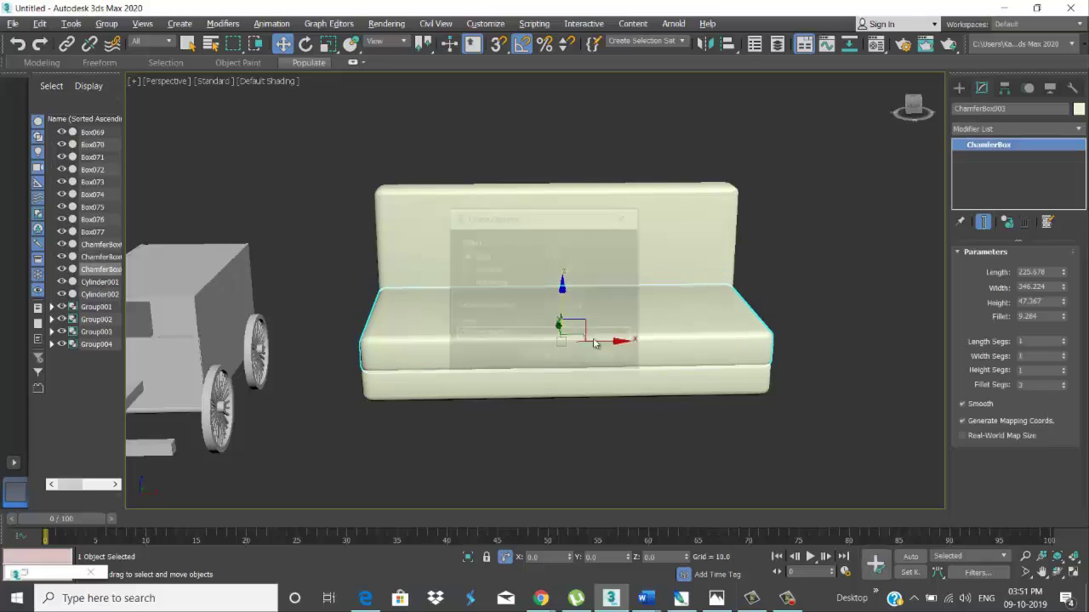
Step: Shrink the raised seat copy into a cushion at the seat's left end and clone it along
click(566, 364)
key(r)
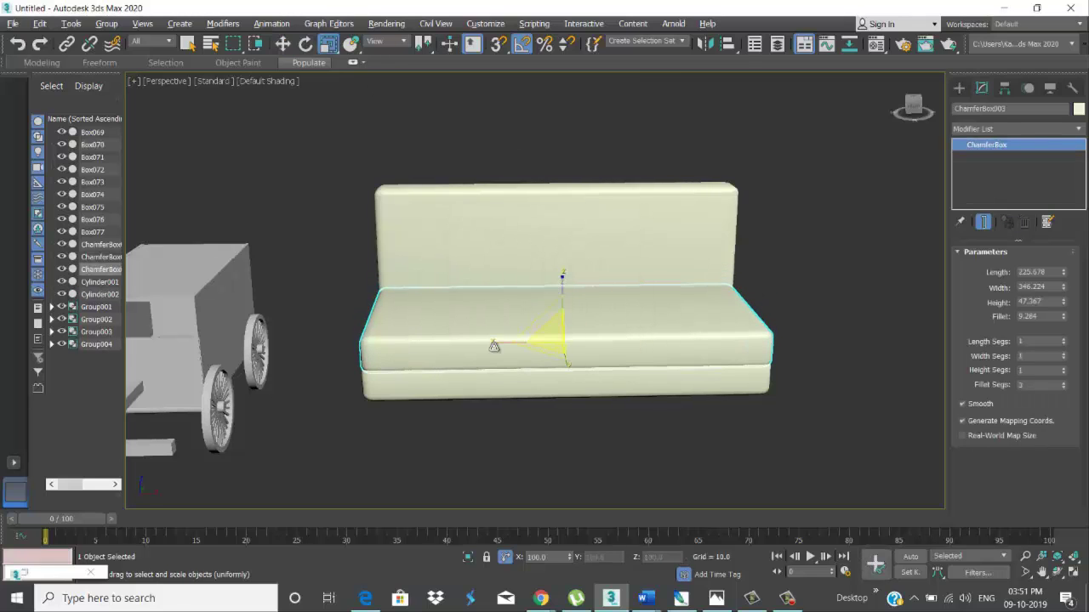
drag(493, 347, 574, 351)
alt+middle_drag(574, 351, 560, 345)
key(w)
mouse_move(549, 340)
mouse_down()
mouse_move(469, 336)
mouse_move(581, 309)
mouse_up()
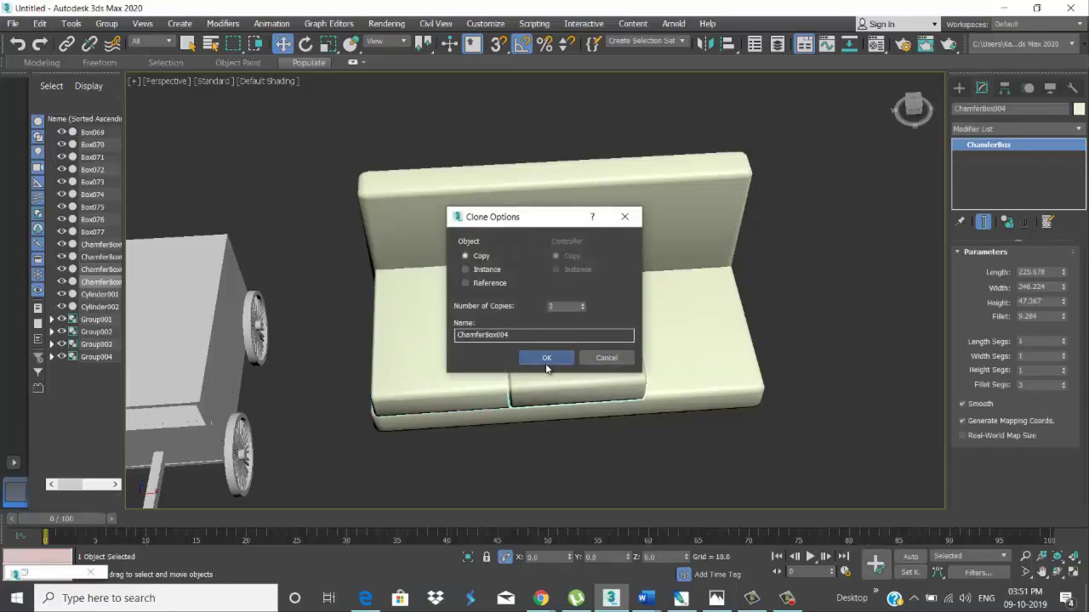
click(547, 358)
Step: Select the backrest, base and left cushion in turn, and undo the cushion's last move
scroll(562, 323, down, 3)
click(629, 247)
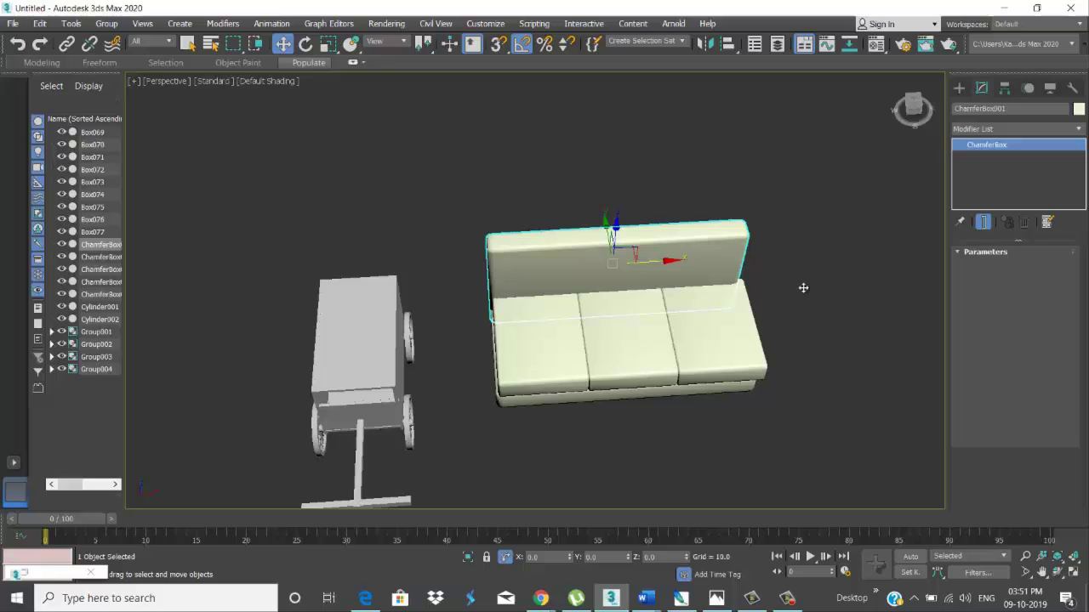
click(327, 43)
ctrl+click(644, 364)
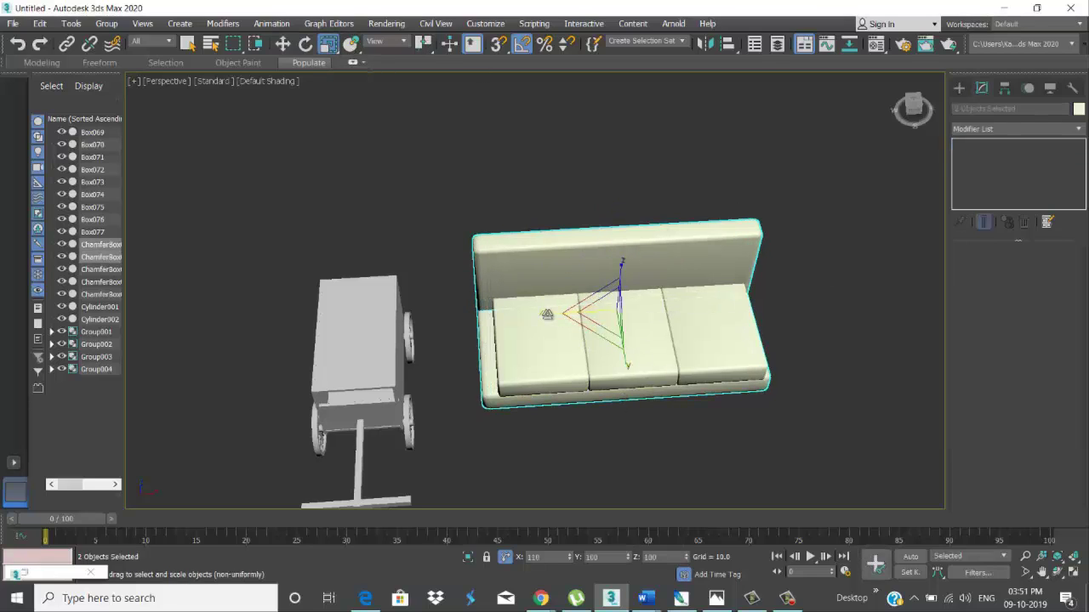
click(557, 340)
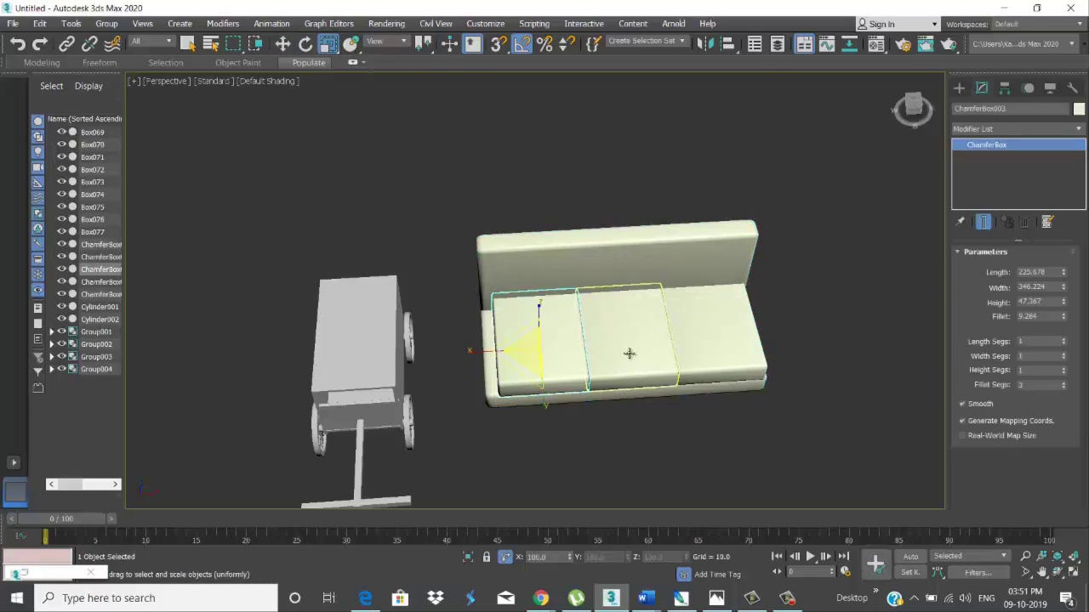
key(w)
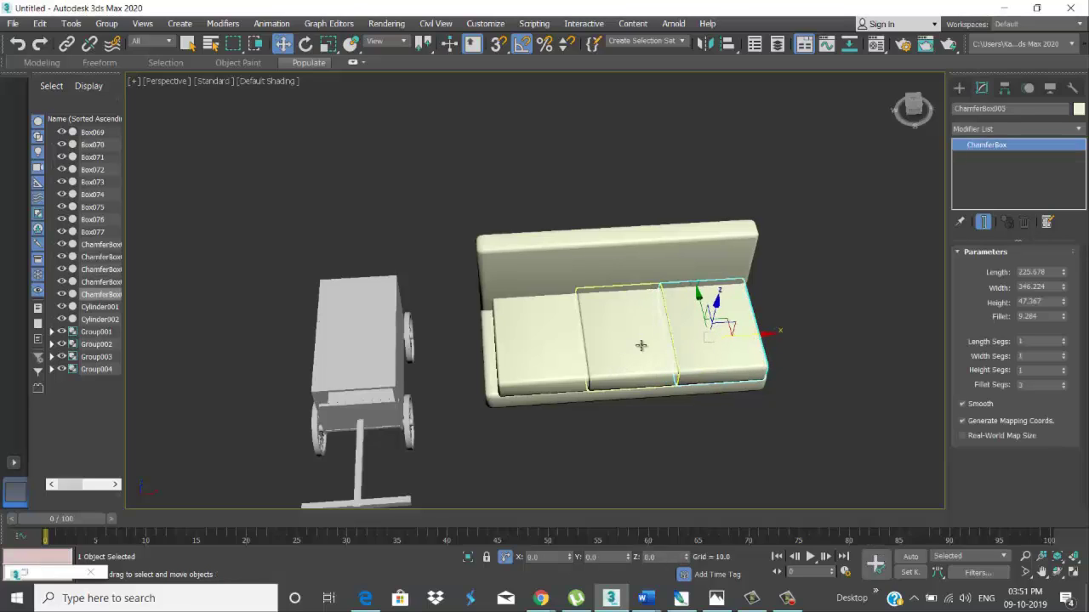
key(ctrl+z)
key(ctrl+z)
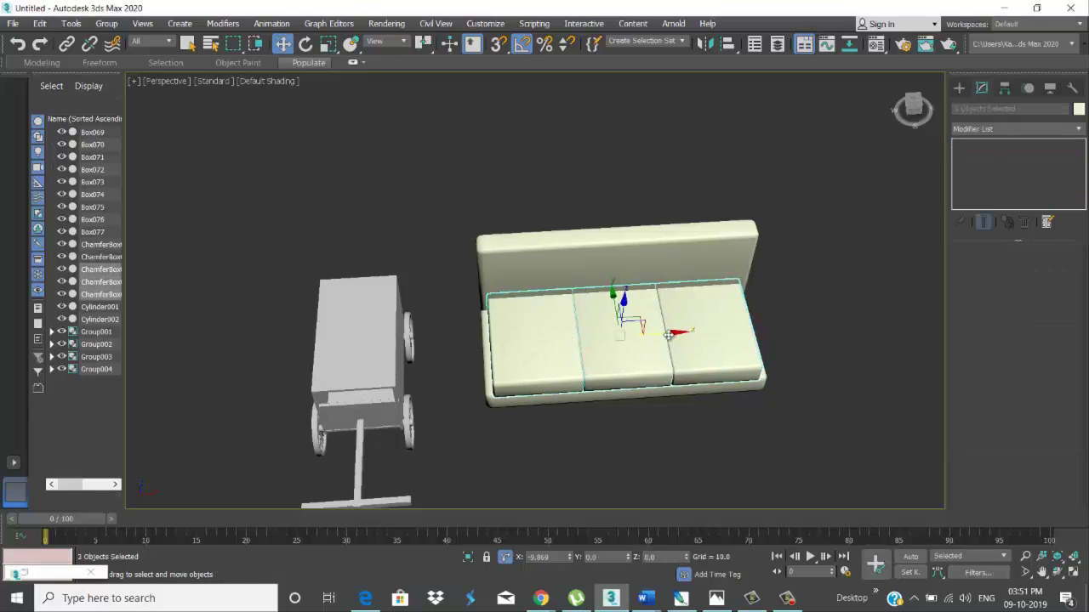
Step: Flatten the three seat cushions and widen them to 106 percent
alt+middle_drag(671, 338, 624, 291)
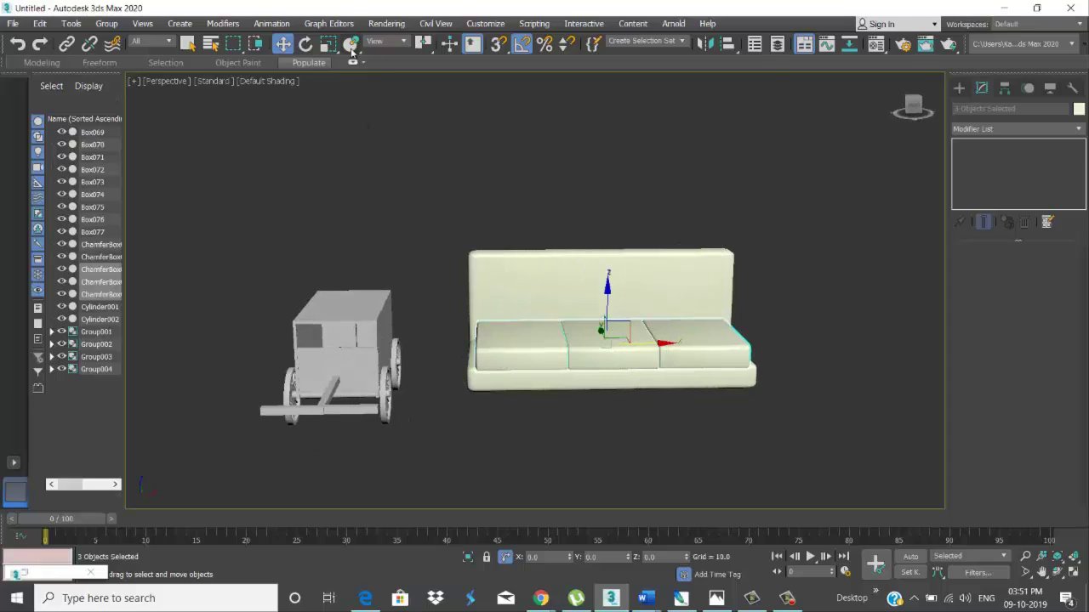
key(r)
drag(624, 291, 609, 308)
key(w)
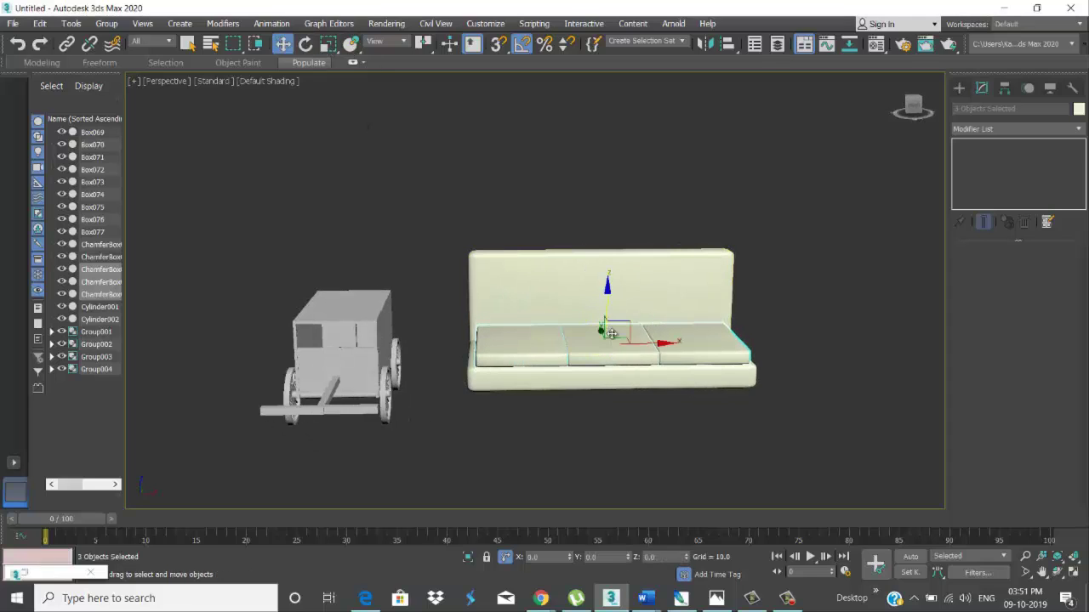
alt+middle_drag(609, 308, 612, 340)
key(r)
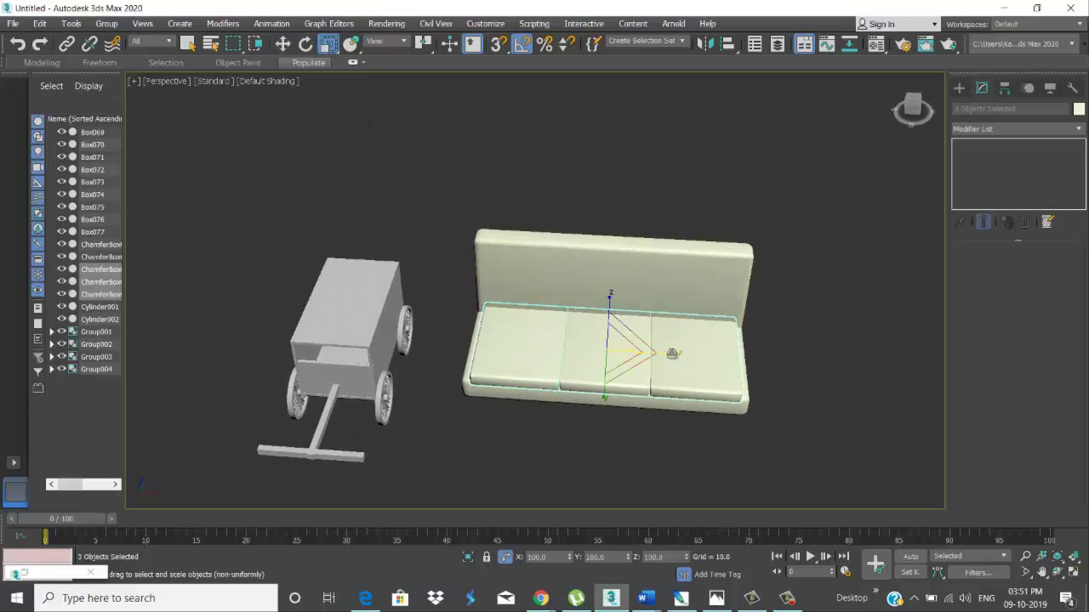
drag(672, 352, 667, 354)
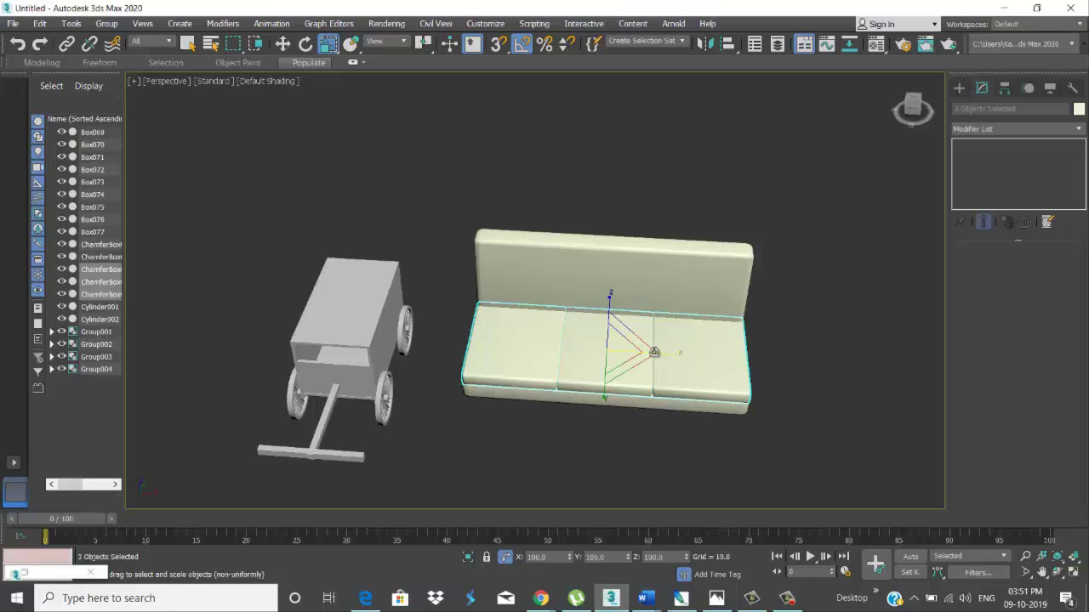
key(e)
alt+middle_drag(654, 352, 625, 343)
Step: Clone the three cushions upright and raise them against the backrest as back cushions
shift+drag(626, 343, 643, 275)
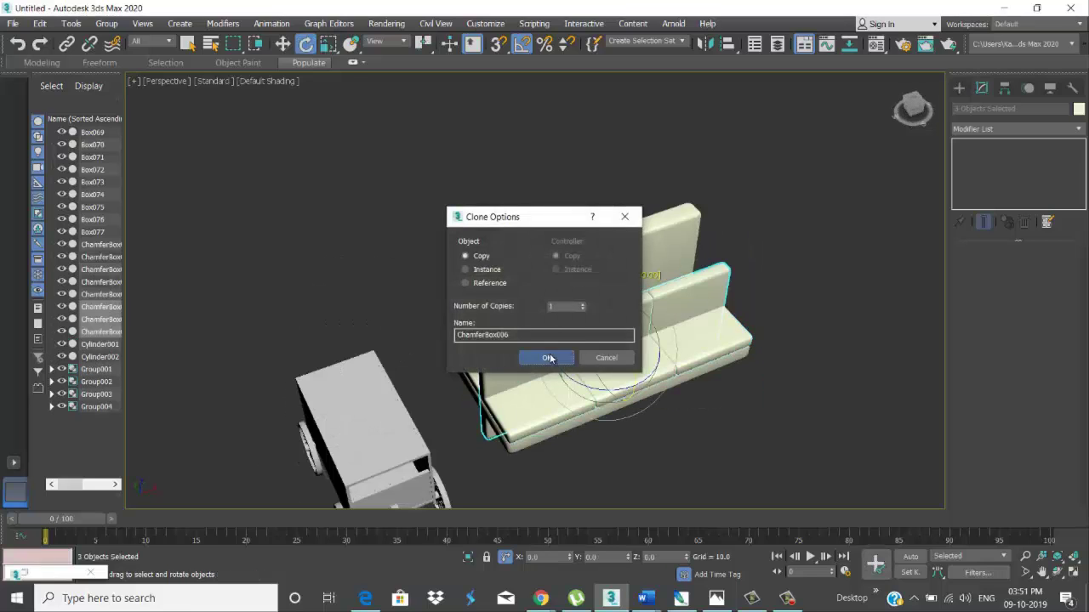
click(549, 358)
key(w)
drag(581, 311, 583, 259)
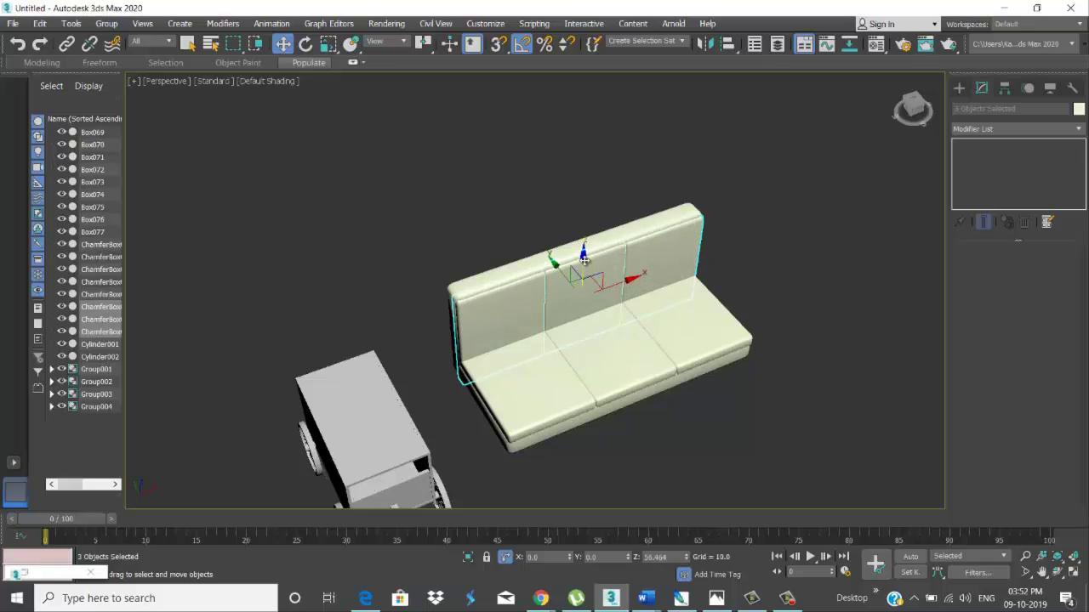
alt+middle_drag(584, 260, 485, 280)
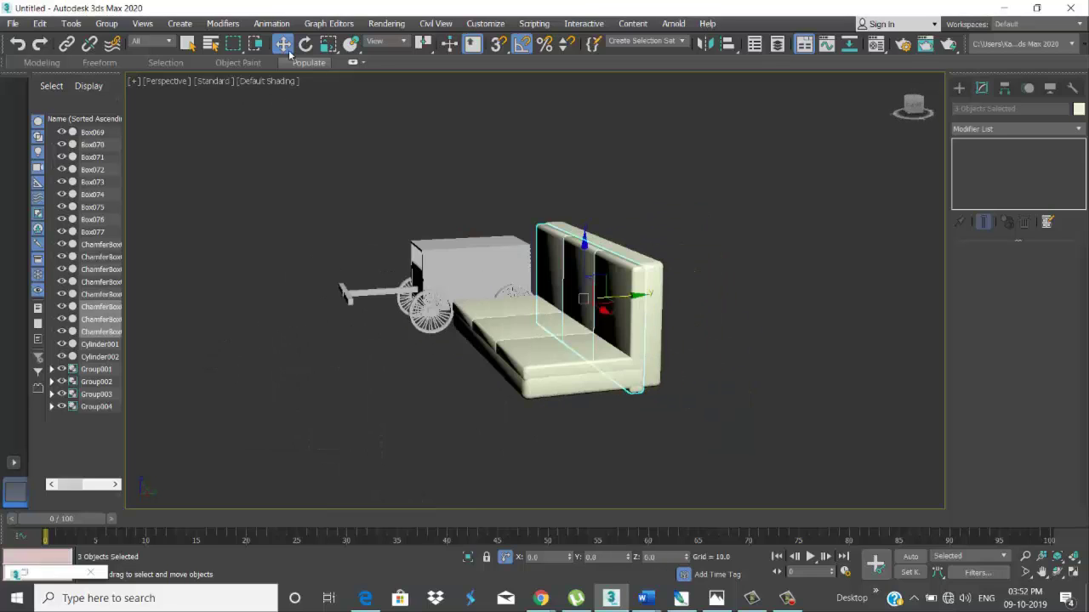
click(329, 44)
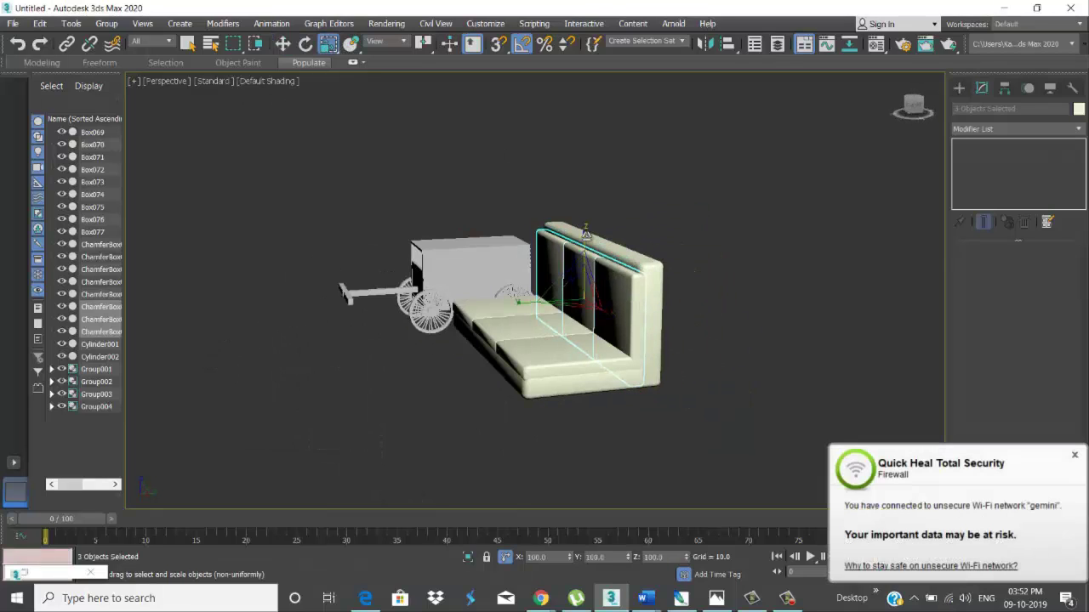
Step: Face the sofa front and select the left seat cushion for rotating
alt+middle_drag(586, 255, 636, 355)
key(w)
key(ctrl+d)
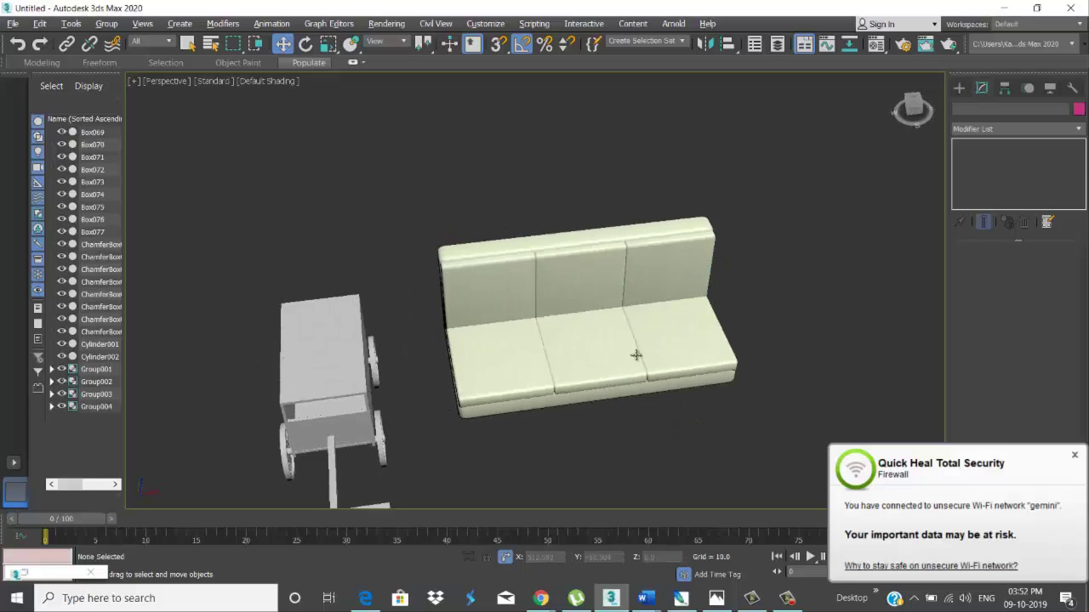
click(506, 357)
click(306, 43)
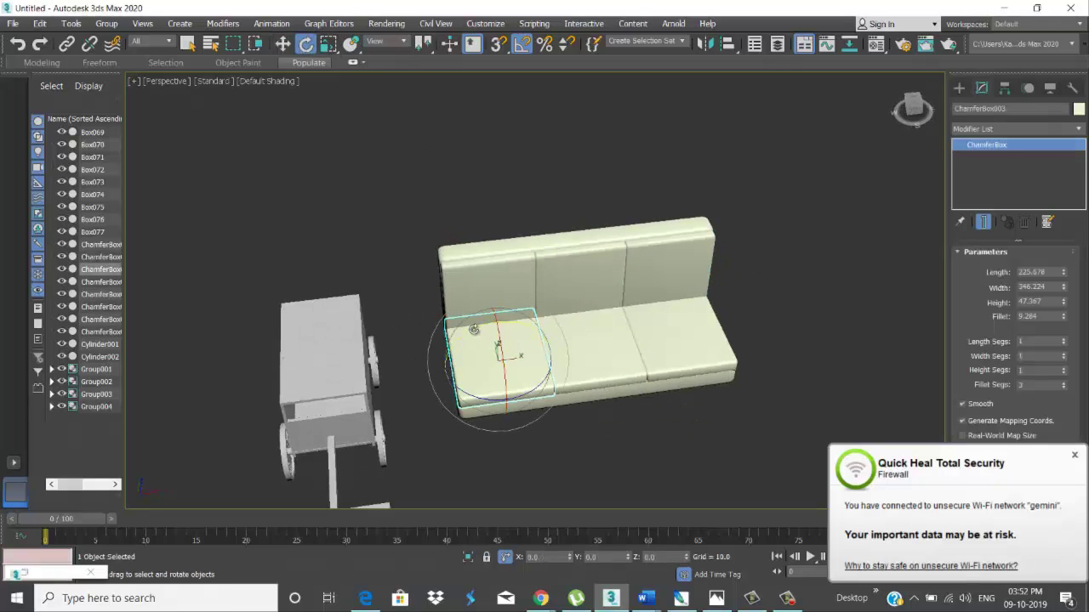
Step: Clone a seat cushion by Shift-rotating it 90° upright, then scale the copy thin
mouse_move(474, 329)
shift+mouse_down()
mouse_move(476, 383)
mouse_move(504, 363)
shift+mouse_up()
click(539, 358)
key(w)
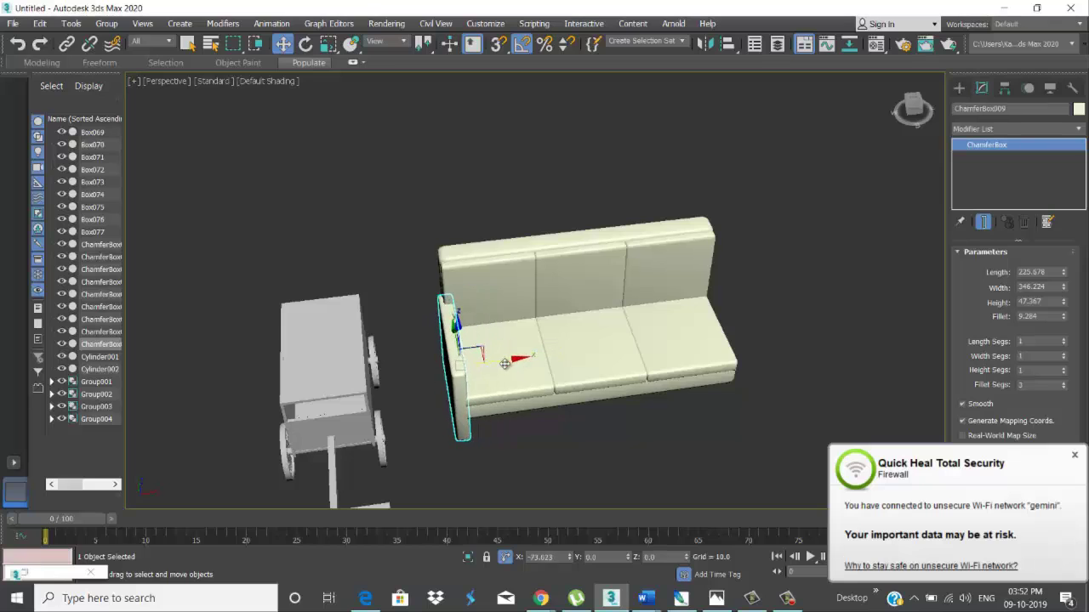
alt+middle_drag(504, 363, 367, 41)
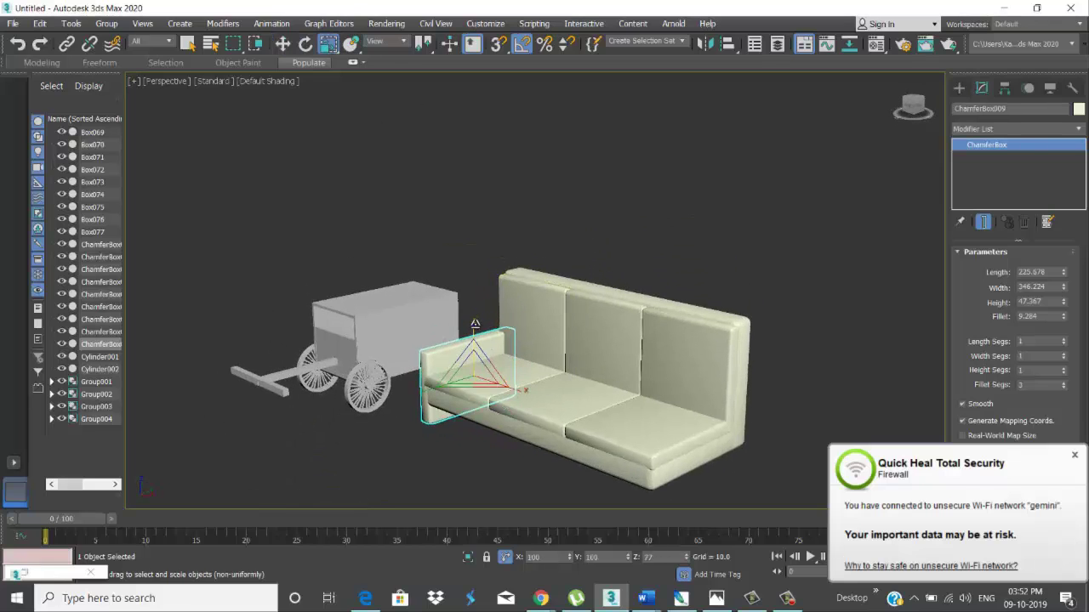
drag(475, 330, 510, 374)
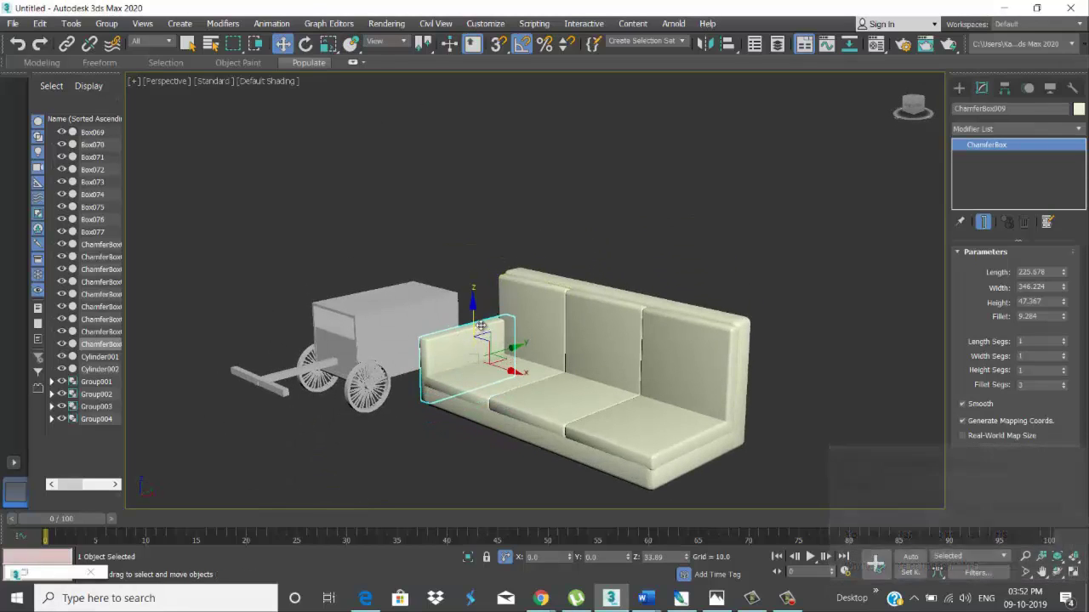
click(581, 196)
key(w)
alt+middle_drag(581, 197, 541, 368)
Step: Move the armrest to one sofa end and Shift-copy a second to the right end
click(467, 368)
alt+middle_drag(467, 367, 523, 366)
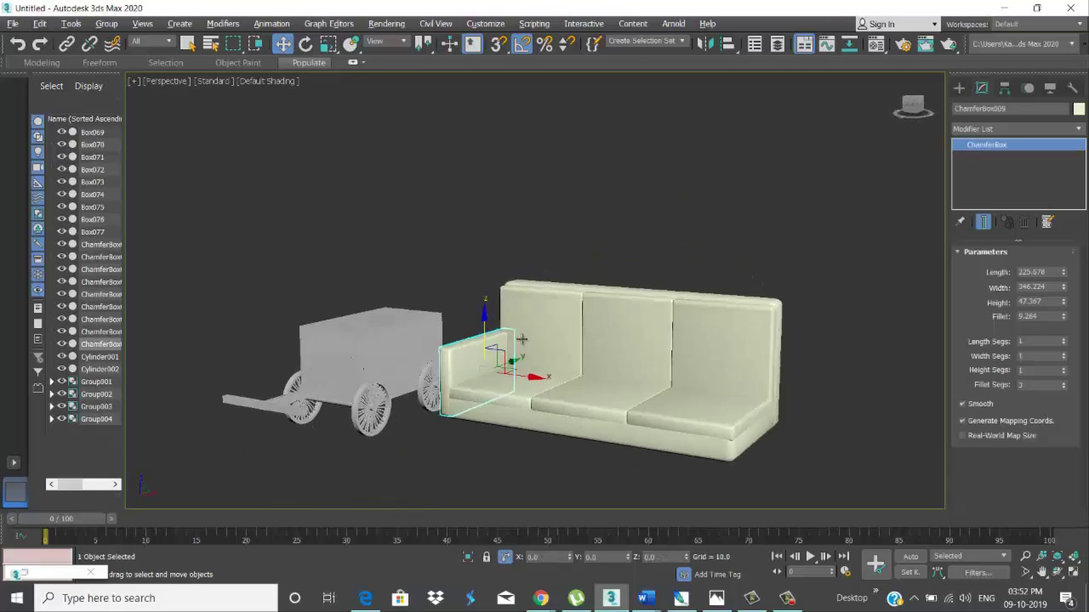
drag(523, 366, 795, 430)
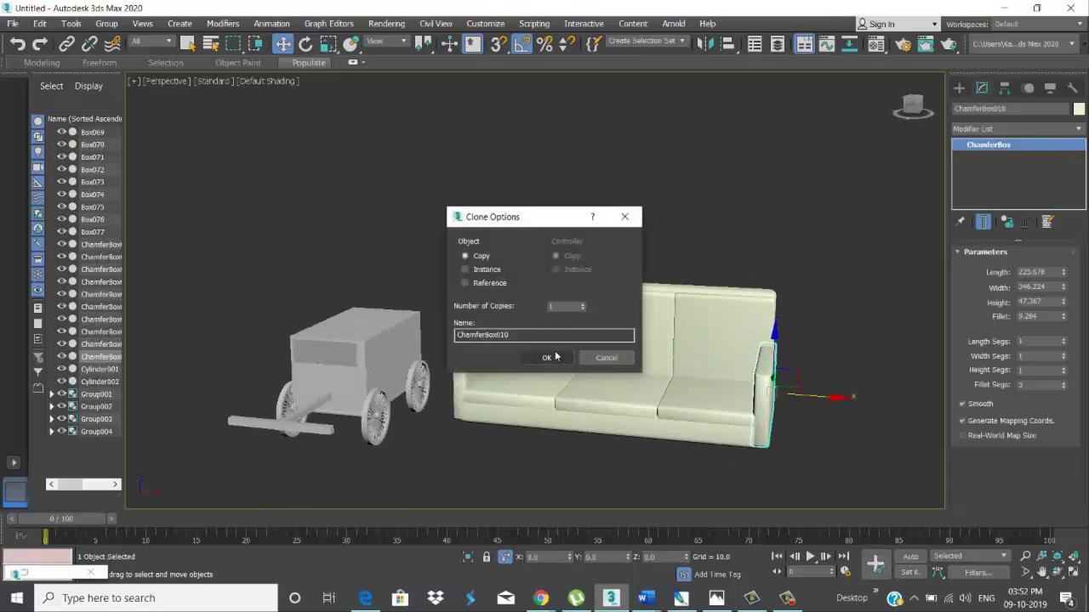
click(549, 355)
mouse_move(549, 354)
alt+middle_down()
mouse_move(583, 389)
mouse_move(815, 385)
alt+middle_up()
drag(815, 385, 820, 398)
drag(487, 395, 513, 401)
Step: Shift-move a copy of the sofa base downward to thicken it
alt+middle_drag(710, 330, 647, 358)
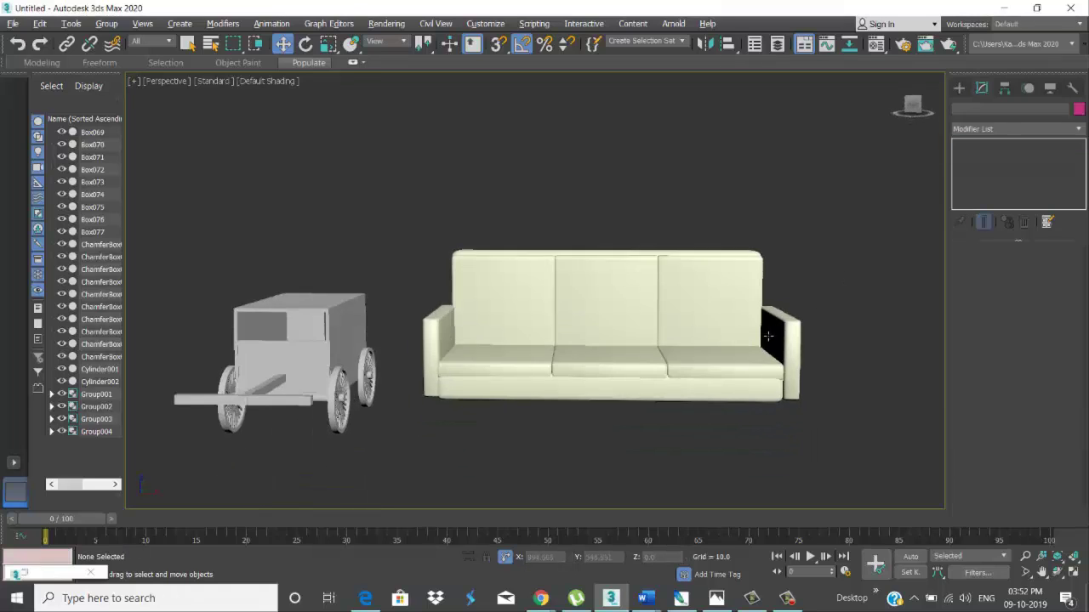
click(608, 399)
drag(607, 374, 612, 367)
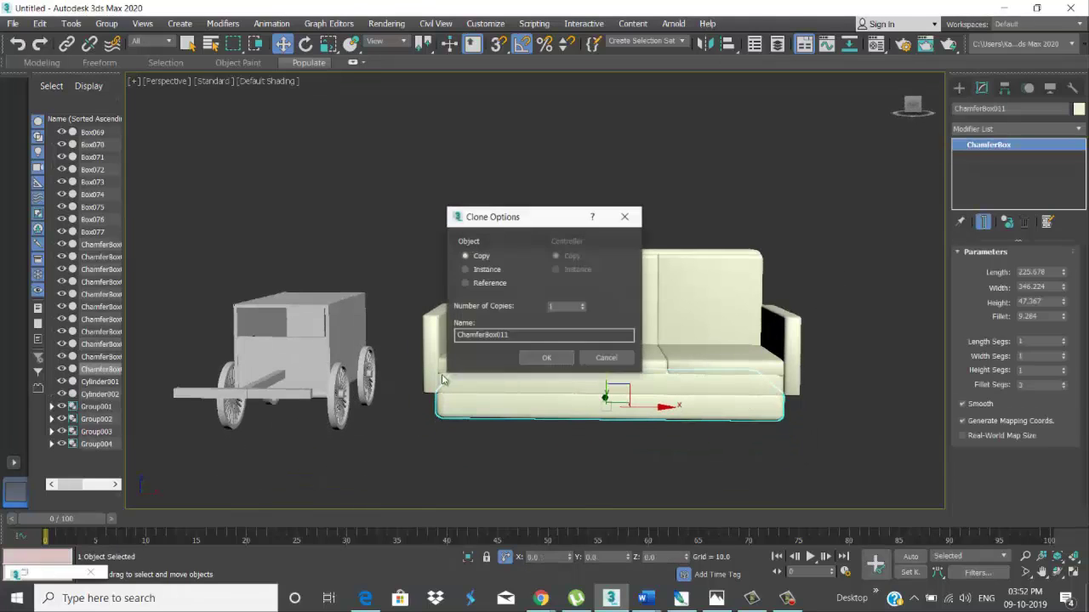
click(554, 354)
Step: Scale both armrests taller and lower them onto the base
click(438, 349)
ctrl+click(780, 357)
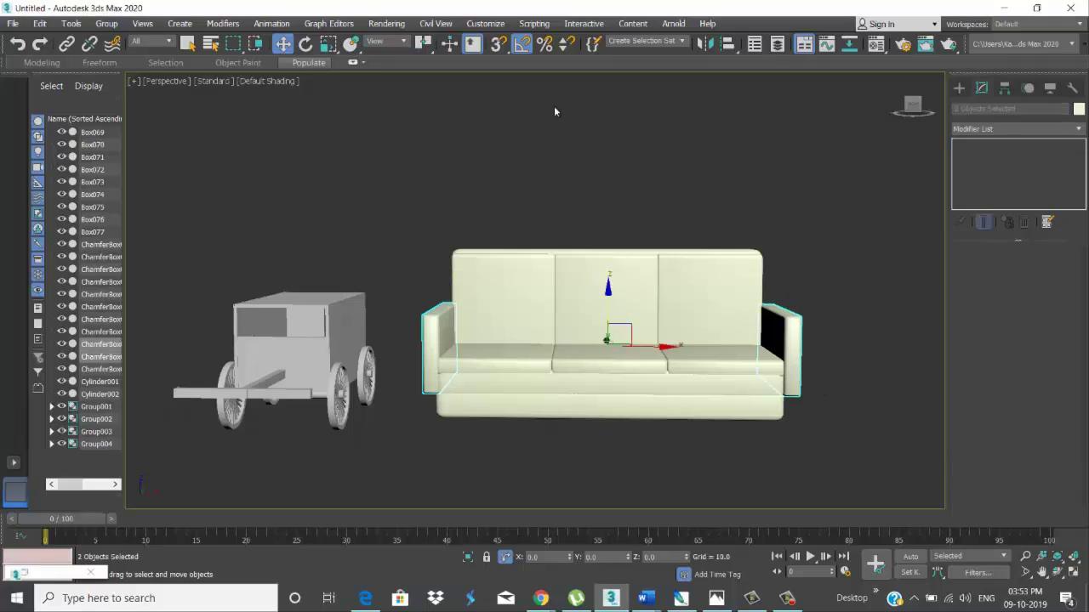
key(r)
drag(606, 279, 609, 269)
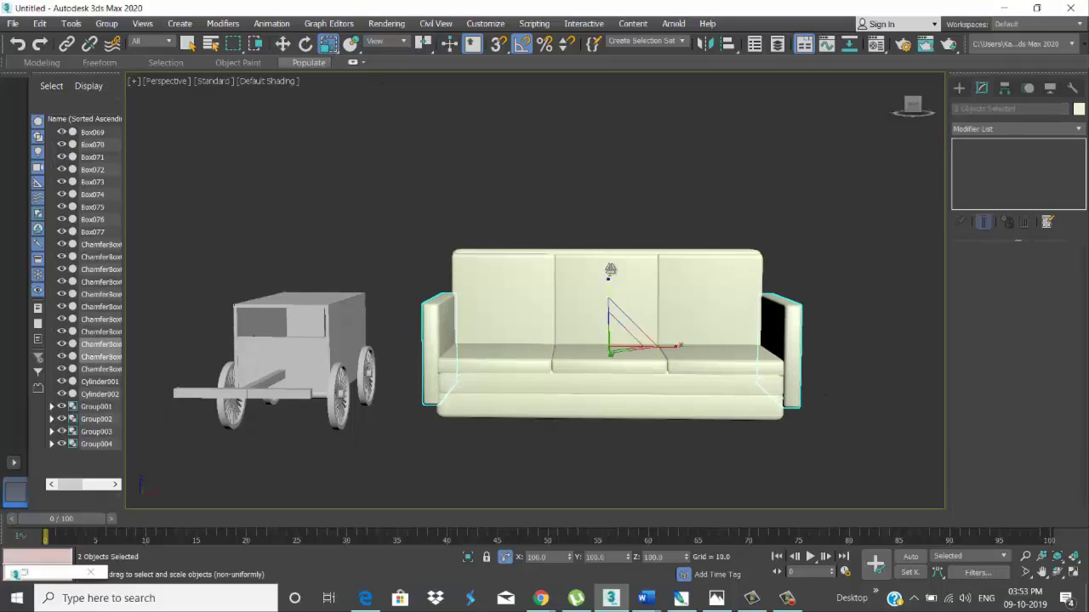
key(w)
drag(610, 313, 609, 322)
click(825, 226)
mouse_move(826, 226)
alt+middle_down()
mouse_move(717, 338)
mouse_move(631, 347)
mouse_move(600, 365)
mouse_move(565, 416)
alt+middle_up()
Step: Scale both armrests wider
click(457, 293)
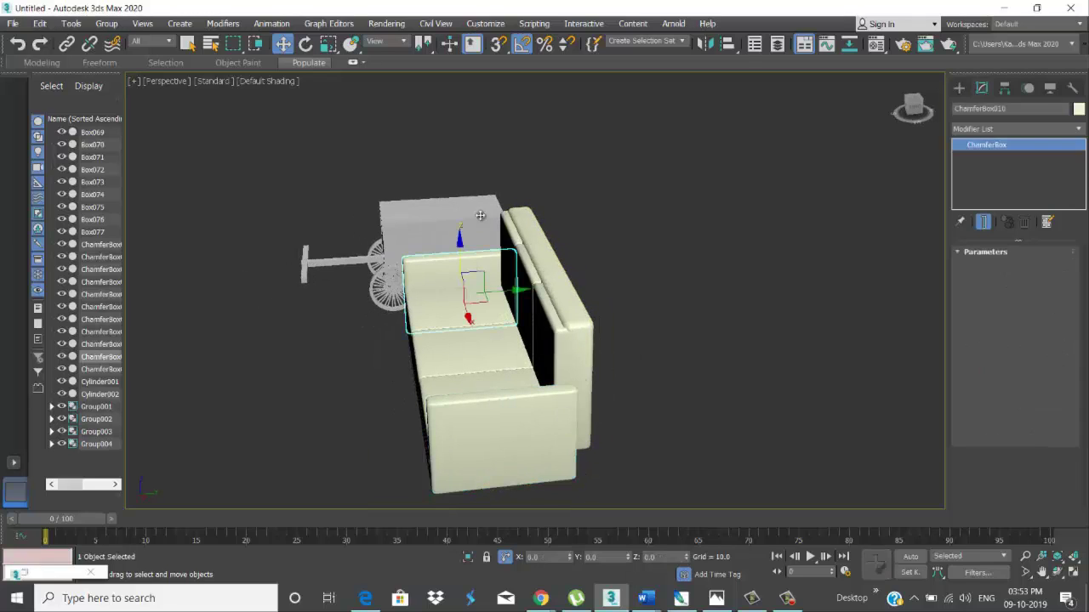
key(r)
ctrl+click(564, 442)
drag(405, 362, 401, 359)
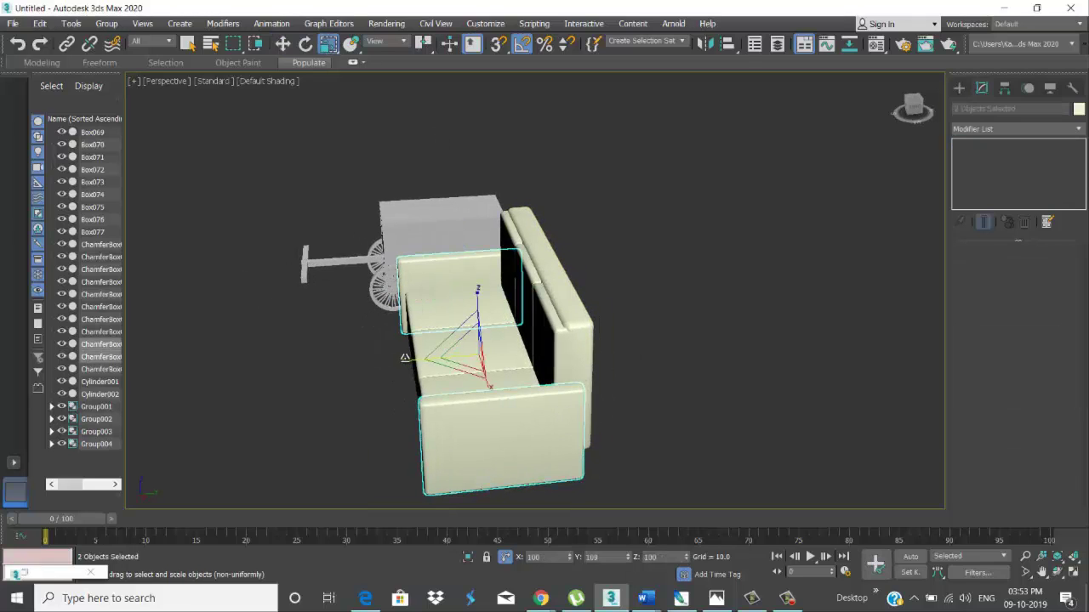
key(w)
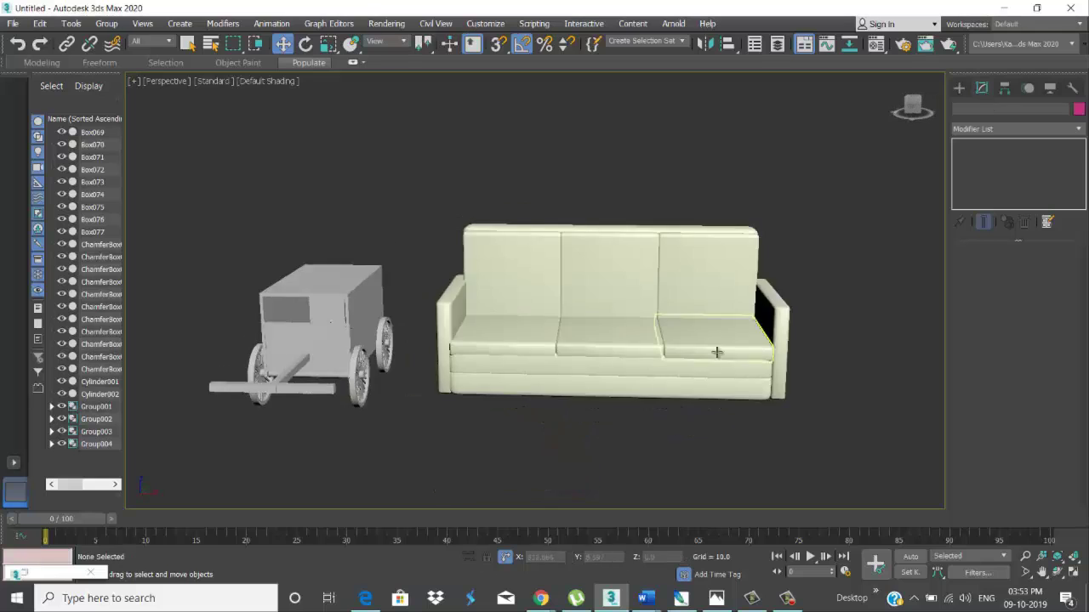
Step: Select all sofa pieces and uniformly scale the sofa down beside the cart
drag(851, 435, 851, 435)
key(r)
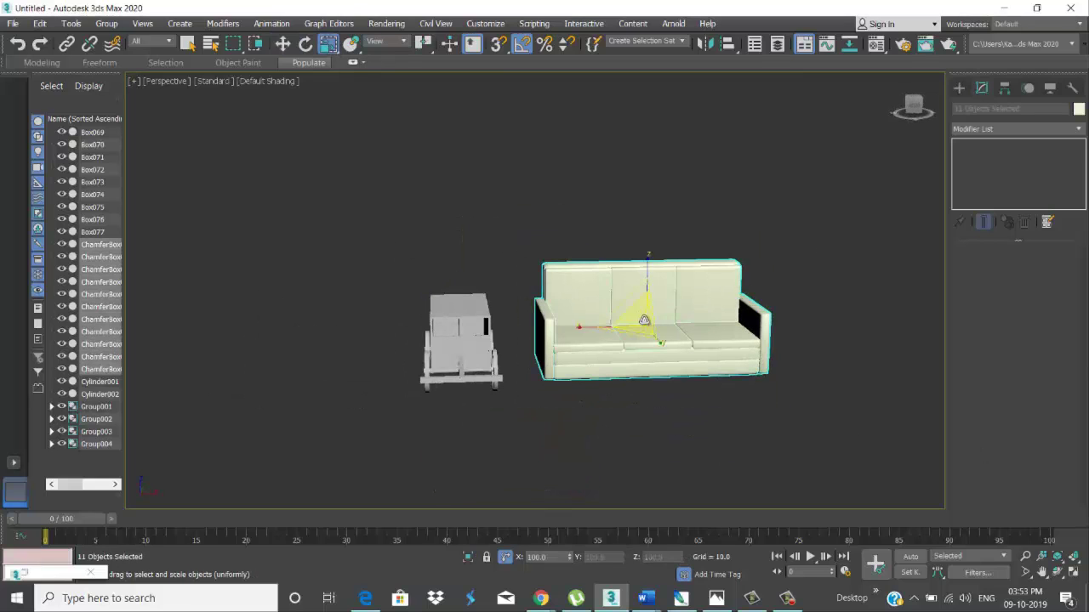
drag(639, 315, 625, 340)
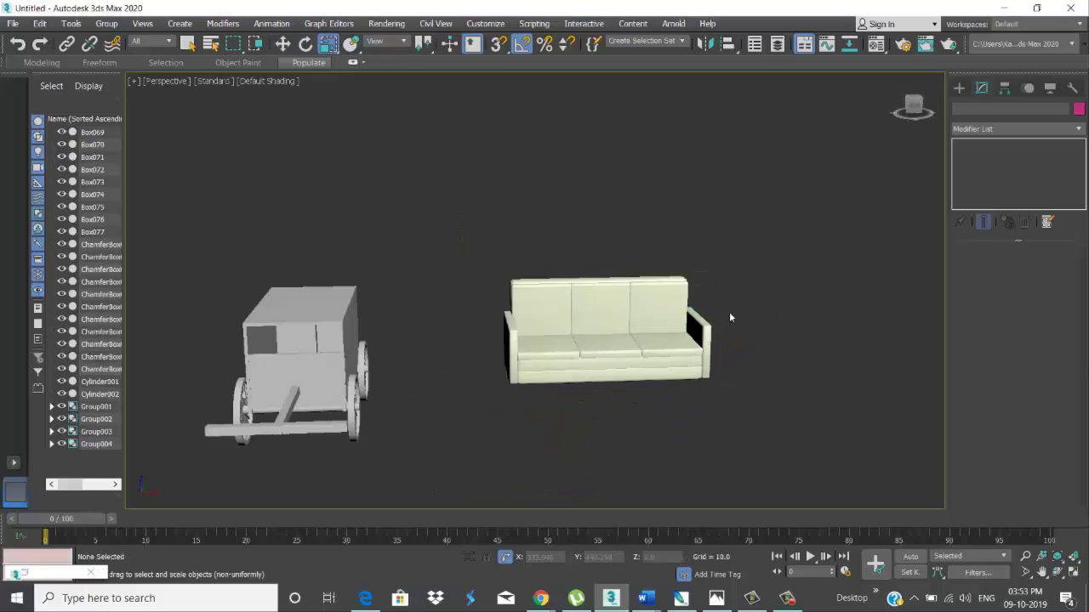
alt+middle_drag(729, 317, 720, 314)
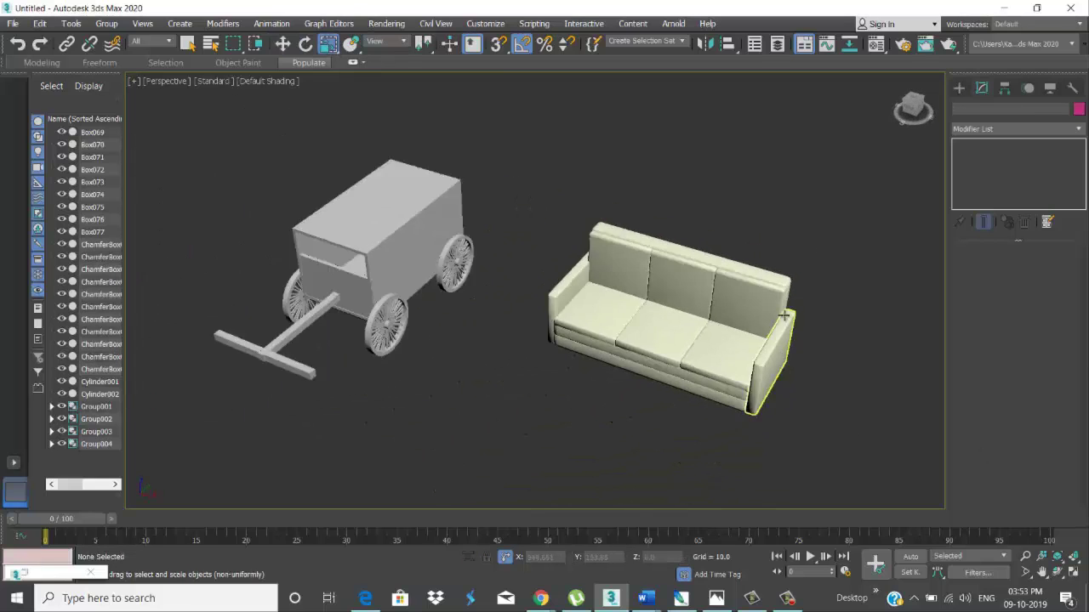
drag(524, 177, 941, 437)
Step: Assign the default grey-white material to the sofa, then close the Material Editor
key(m)
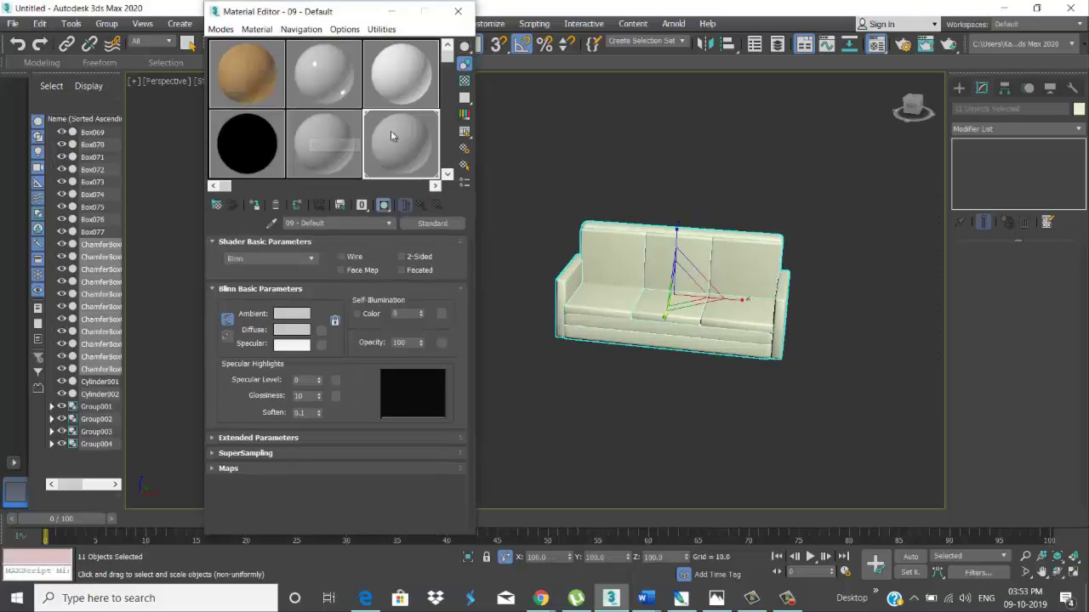
click(257, 207)
click(527, 137)
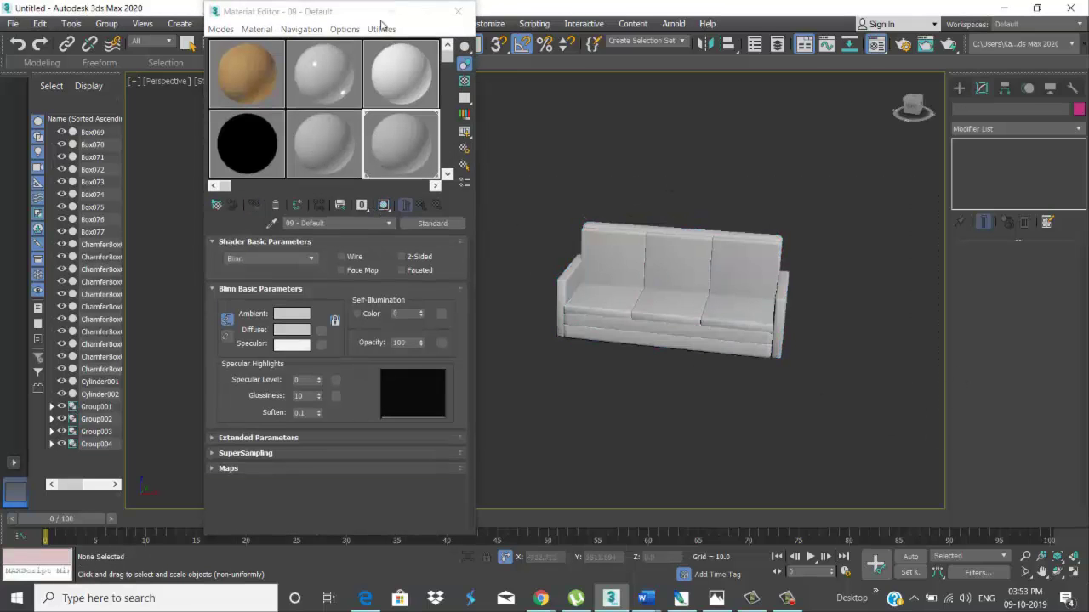
key(m)
alt+middle_drag(537, 311, 537, 312)
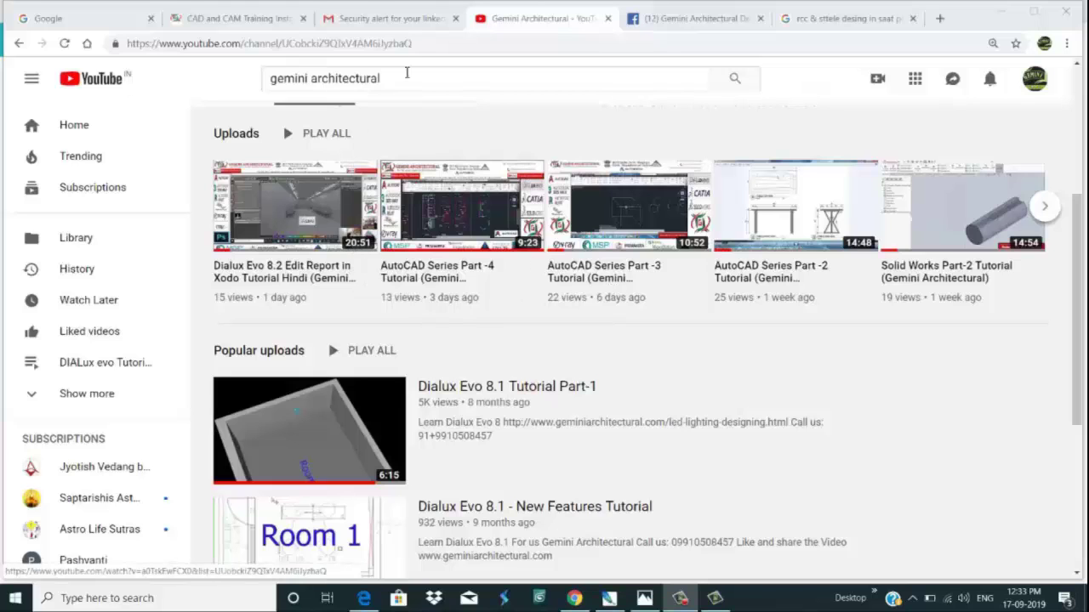
Step: Open the Gemini Architectural channel's VIDEOS list and scroll down through the uploads
drag(400, 79, 242, 87)
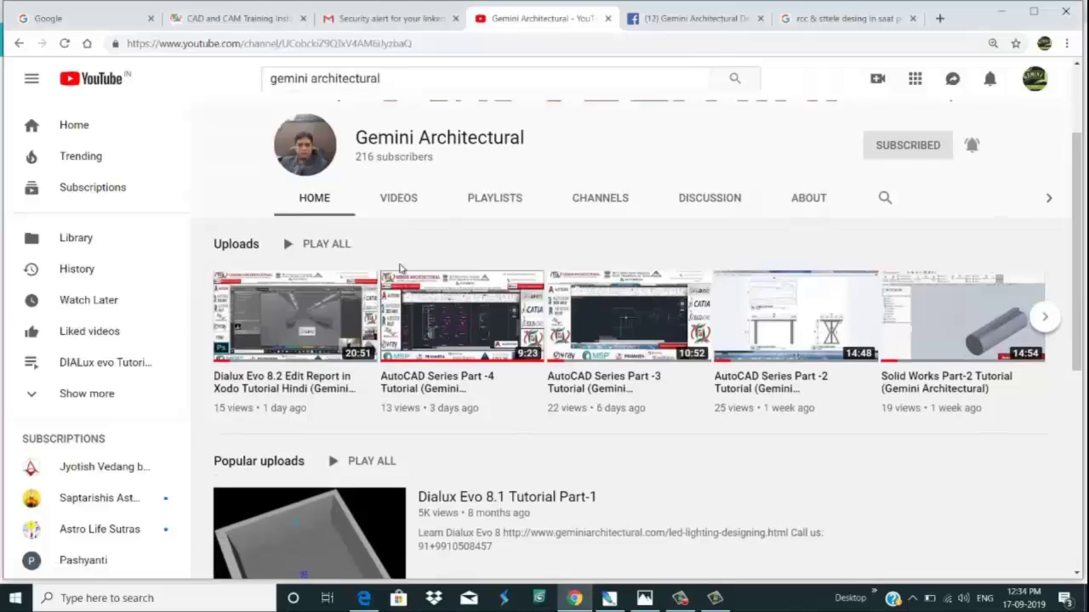
click(405, 202)
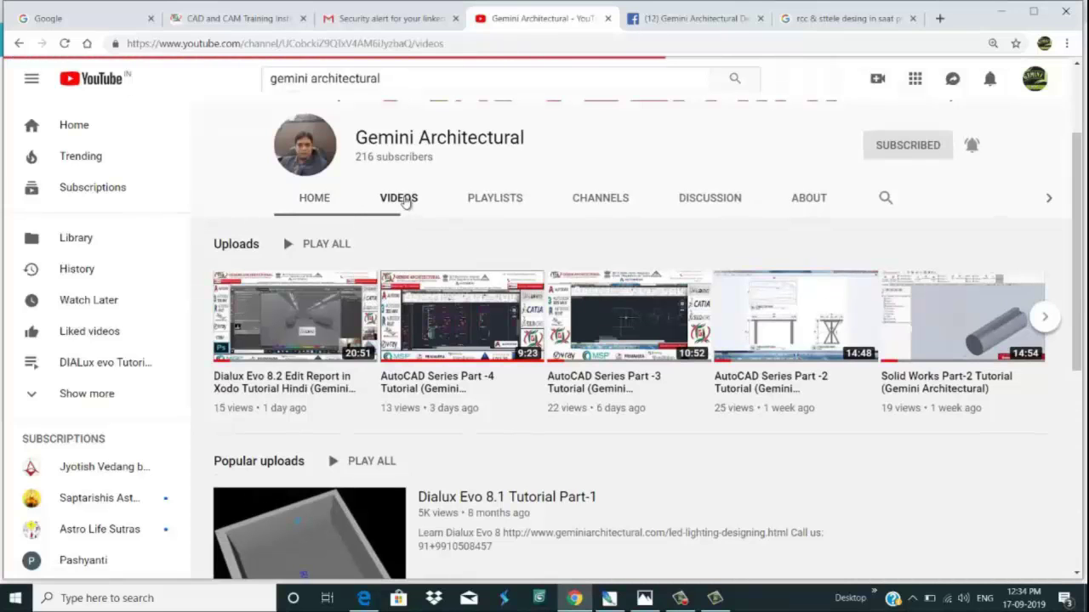
scroll(498, 337, down, 2)
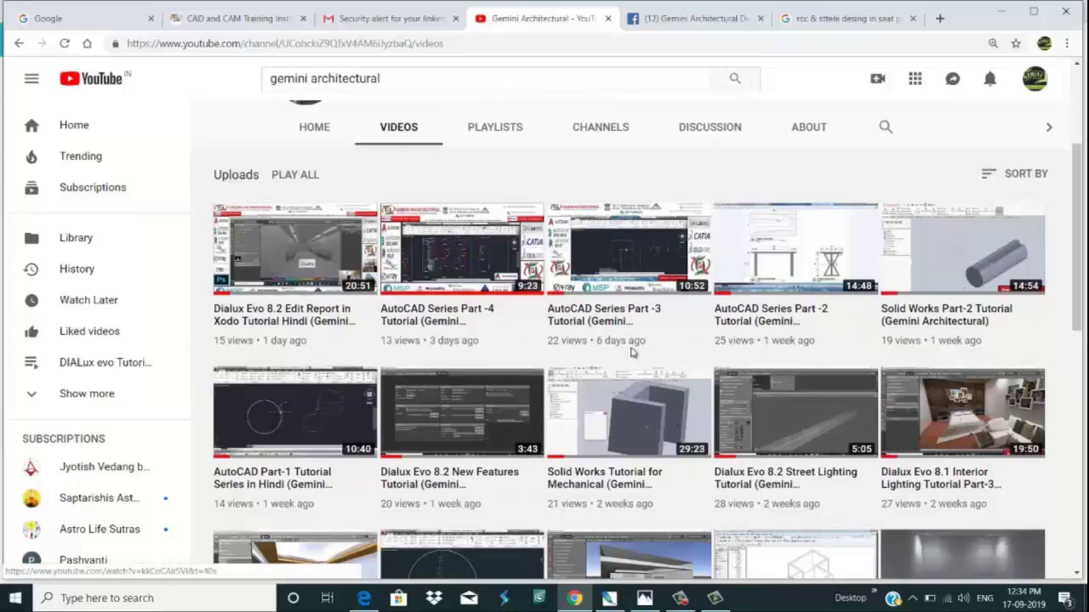
scroll(630, 348, down, 2)
scroll(632, 353, down, 2)
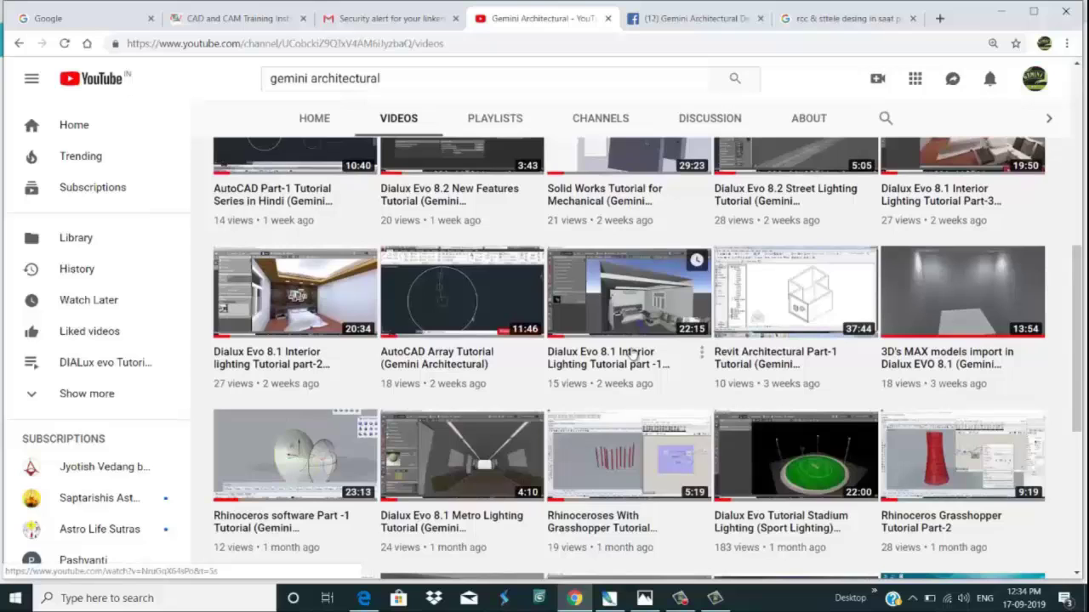
scroll(632, 353, down, 2)
scroll(632, 352, down, 1)
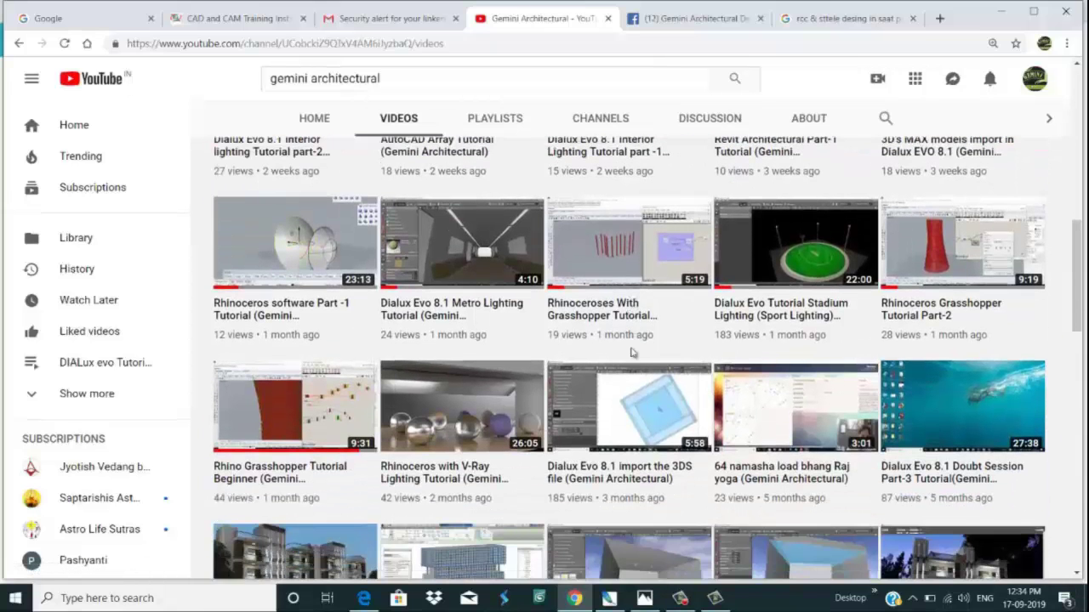
Step: Scroll back up and switch to the geminiarchitectural.com website tab
scroll(632, 352, up, 2)
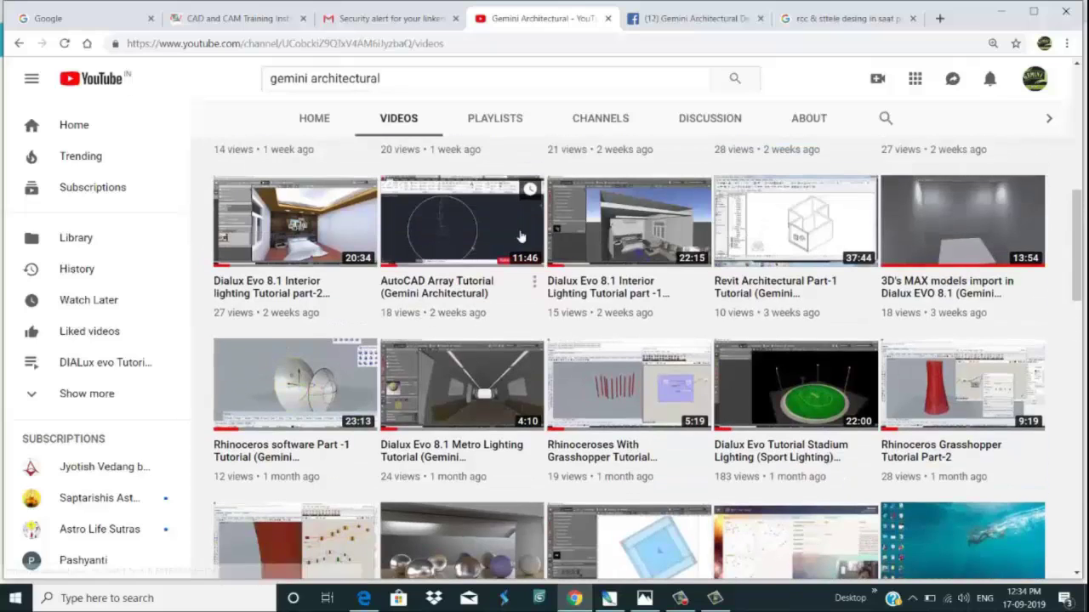
scroll(515, 288, up, 3)
scroll(515, 287, up, 5)
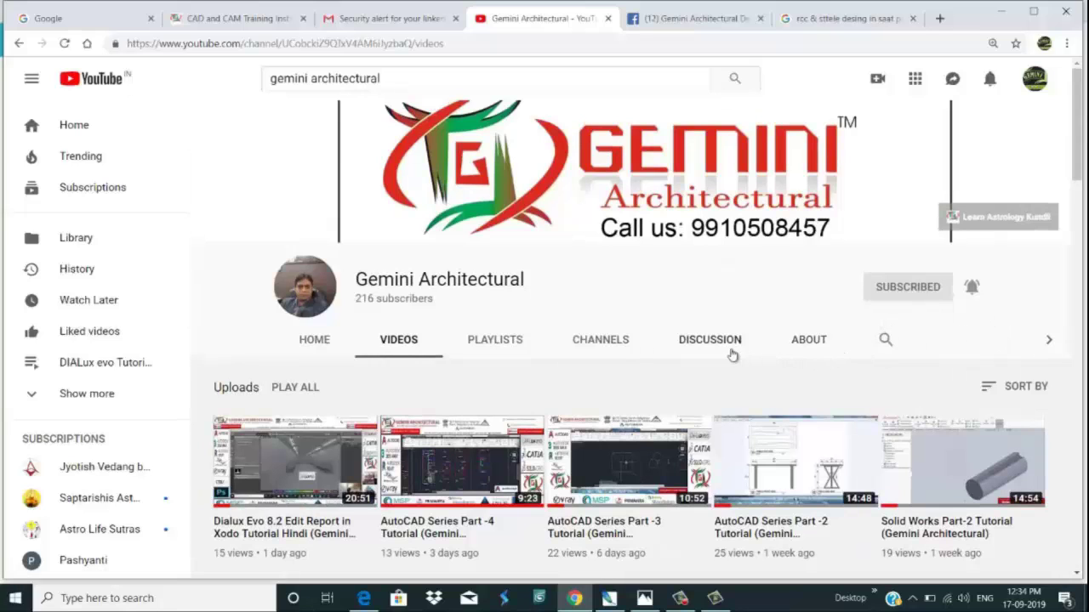
click(210, 18)
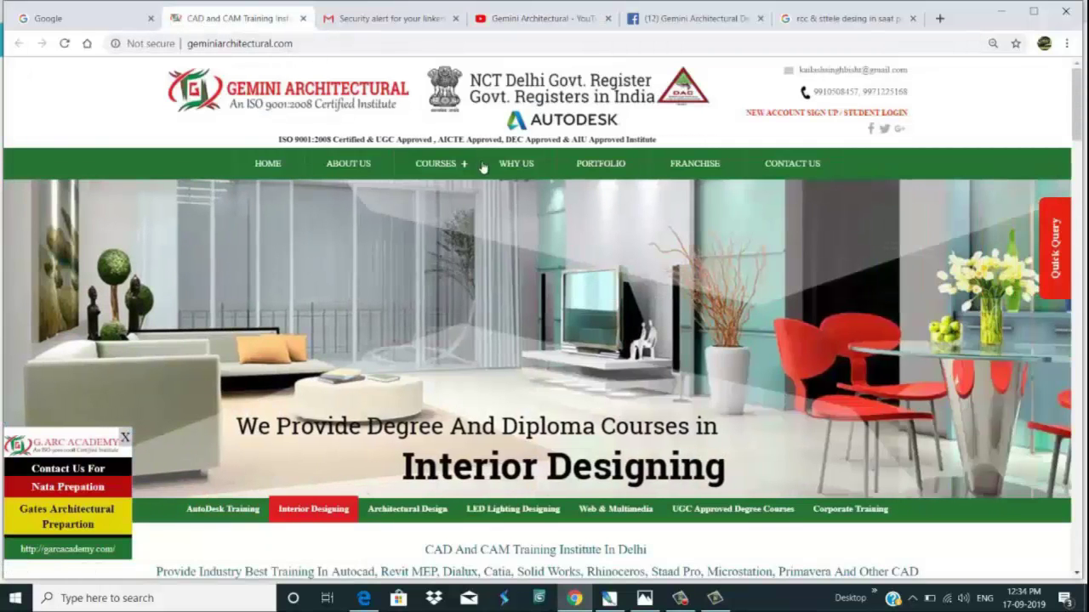
Step: Expand COURSES > Architectural Courses to list AutoCAD, 3Ds Max, Dialux and Revit
click(465, 169)
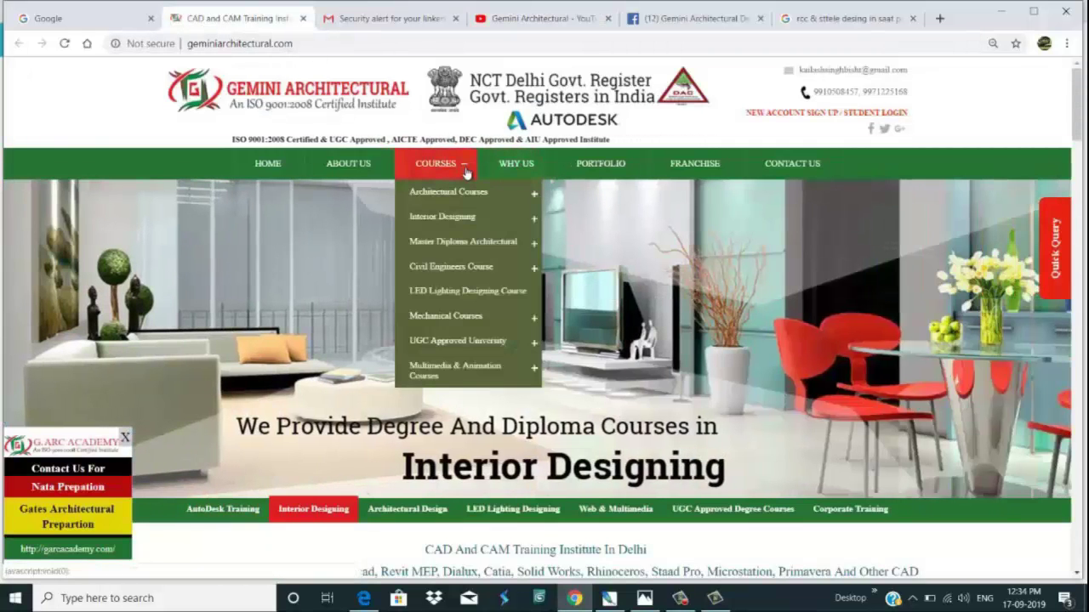
click(465, 193)
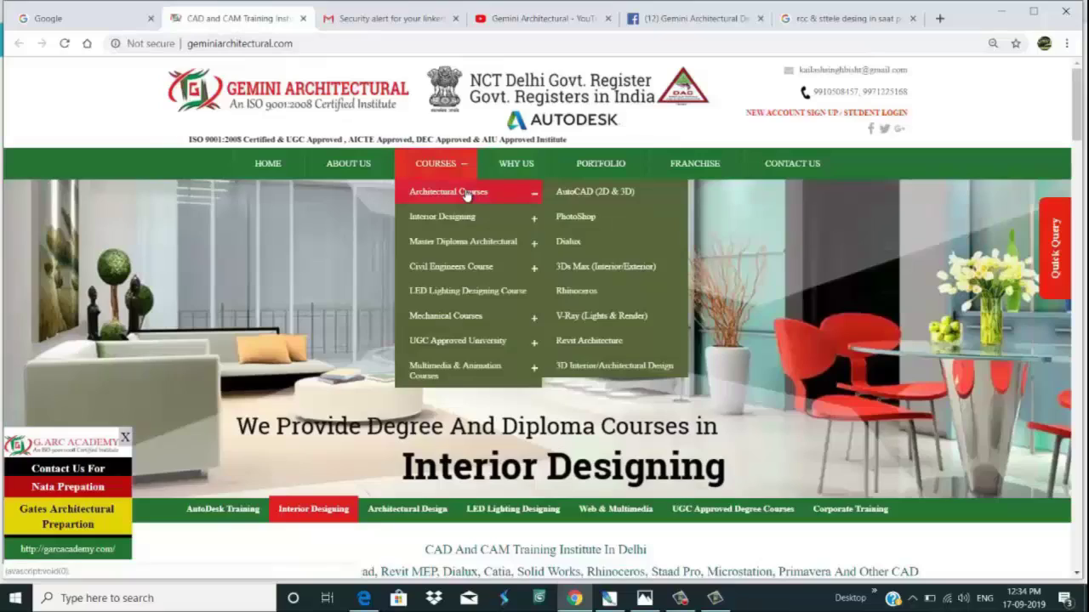